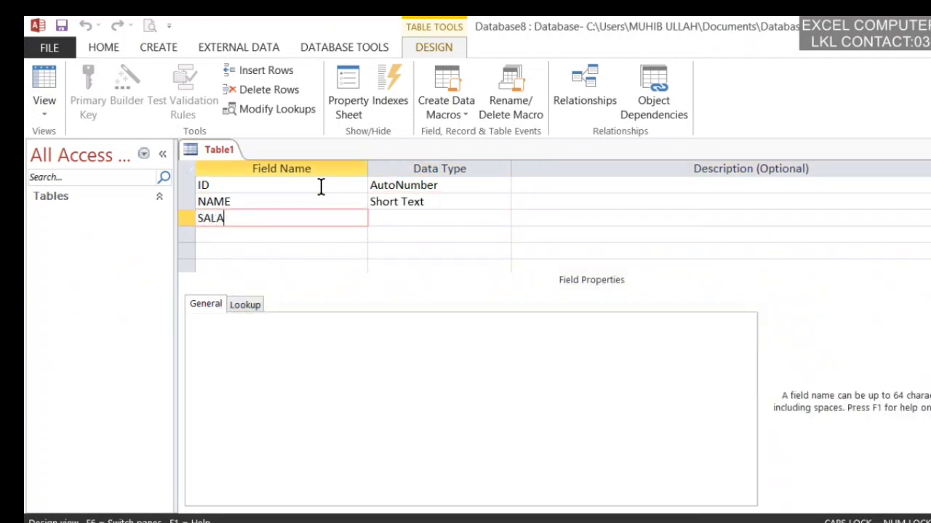
Name the third field SALARY and set its data type to Date/Time
{"action": "key", "text": "Return"}
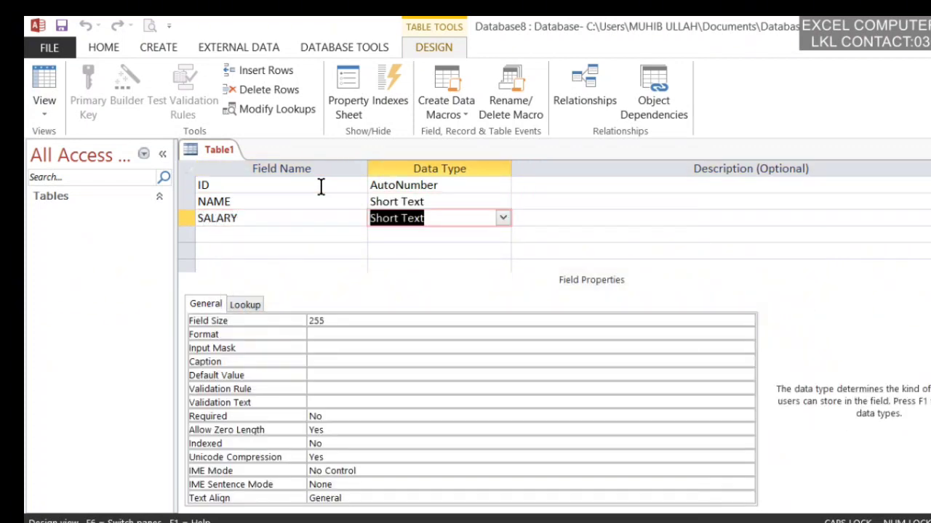
{"action": "left_click", "coordinate": [502, 219]}
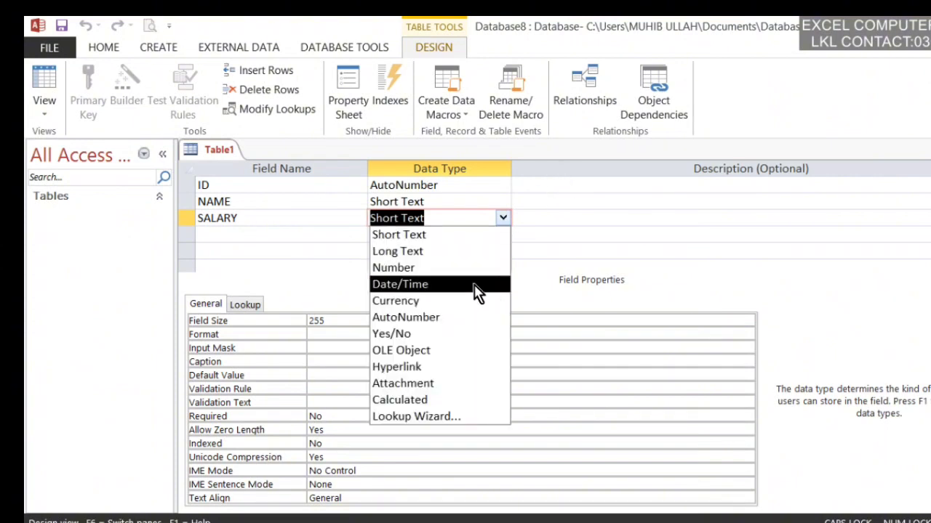
{"action": "left_click", "coordinate": [456, 284]}
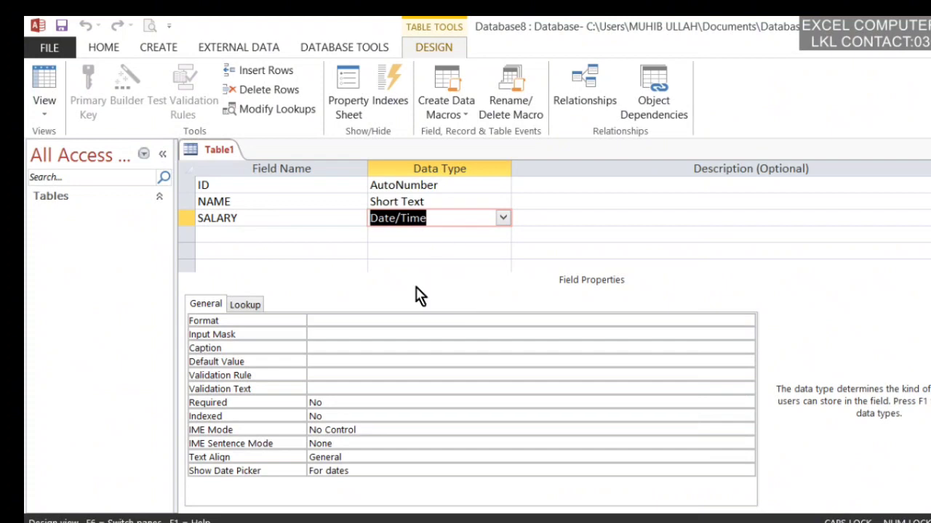
Rename the SALARY field to DATE TIME
{"action": "left_click", "coordinate": [243, 214]}
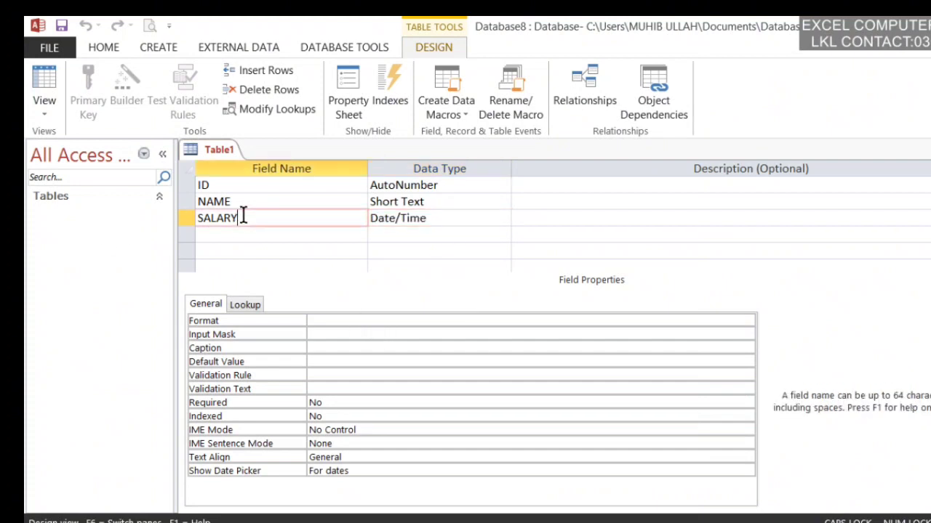
{"action": "key", "text": "BackSpace"}
{"action": "key", "text": "BackSpace"}
{"action": "key", "text": "BackSpace"}
{"action": "key", "text": "BackSpace"}
{"action": "key", "text": "BackSpace"}
{"action": "key", "text": "BackSpace"}
{"action": "type", "text": "DAT"}
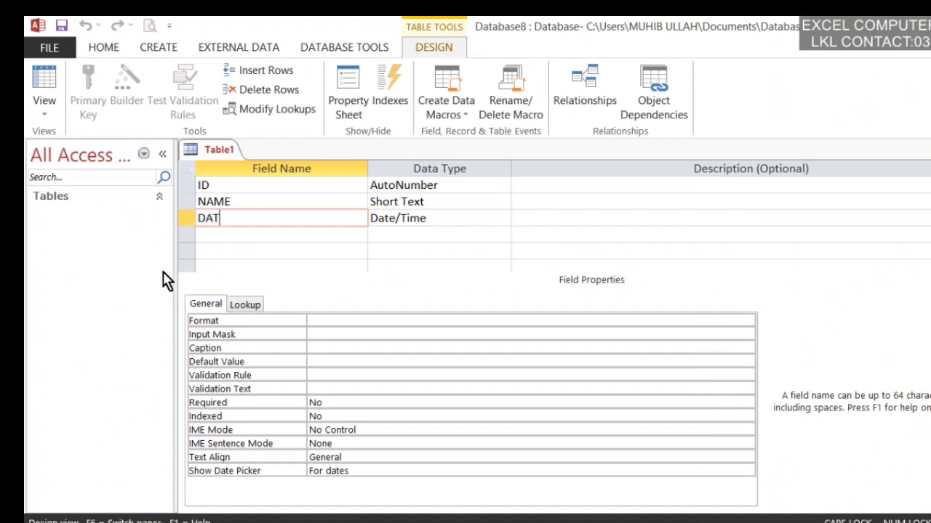
{"action": "type", "text": "E TIME"}
{"action": "left_click", "coordinate": [302, 232]}
{"action": "left_click", "coordinate": [316, 218]}
Review the available Format options for the DATE TIME field without choosing one
{"action": "left_click", "coordinate": [409, 207]}
{"action": "left_click", "coordinate": [401, 220]}
{"action": "left_click", "coordinate": [378, 322]}
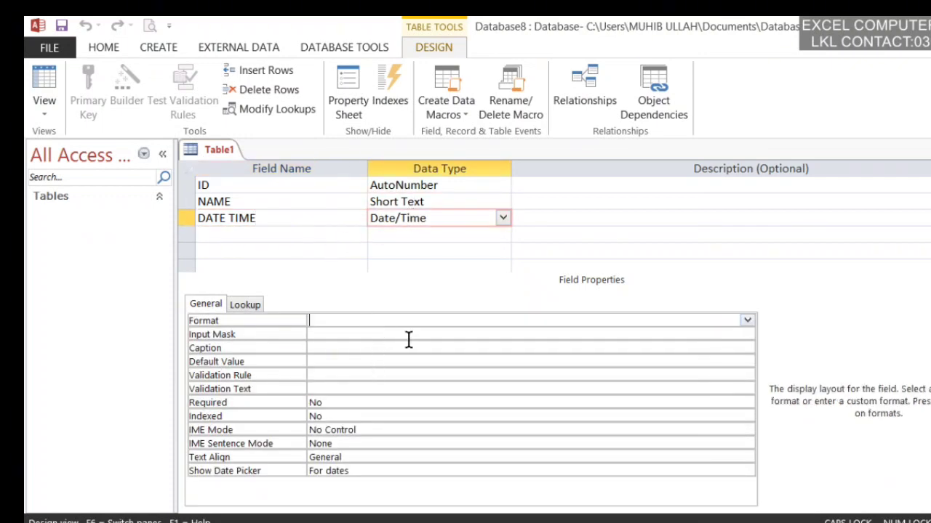
{"action": "left_click", "coordinate": [747, 320]}
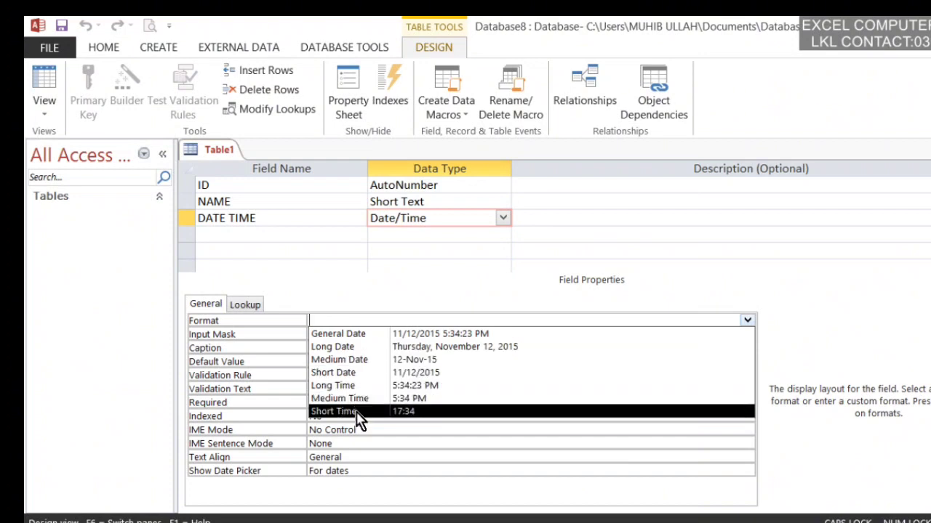
{"action": "left_click", "coordinate": [350, 234]}
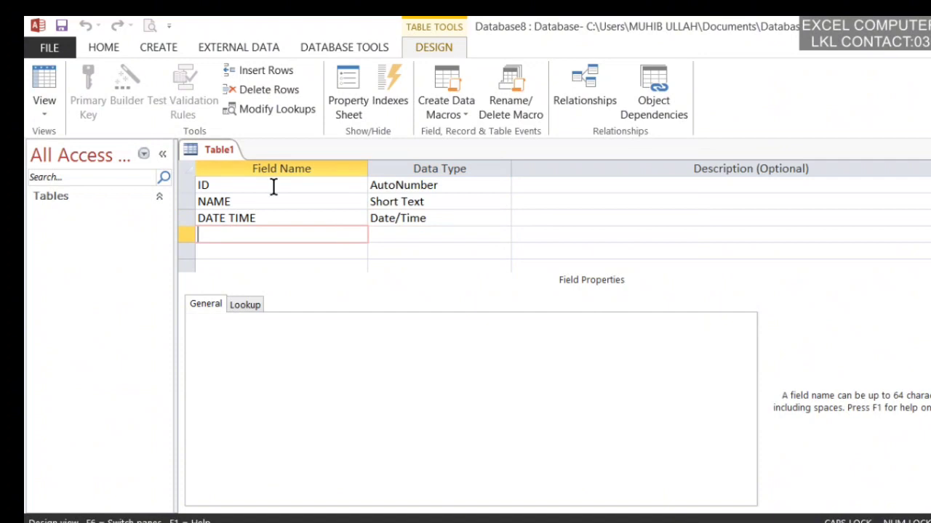
Switch the table to Datasheet View, saving it as Table1 and creating a primary key
{"action": "right_click", "coordinate": [218, 152]}
{"action": "left_click", "coordinate": [296, 251]}
{"action": "left_click", "coordinate": [501, 334]}
{"action": "left_click", "coordinate": [527, 241]}
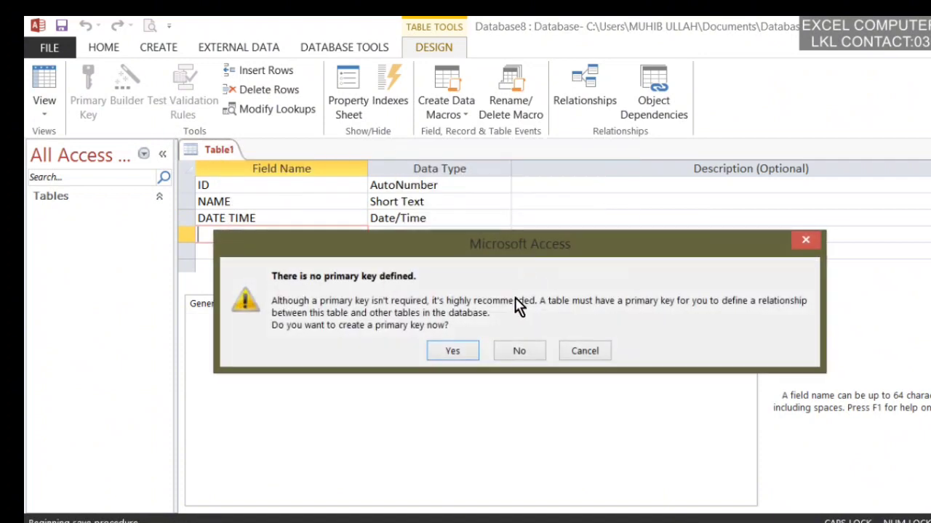
{"action": "left_click", "coordinate": [466, 349]}
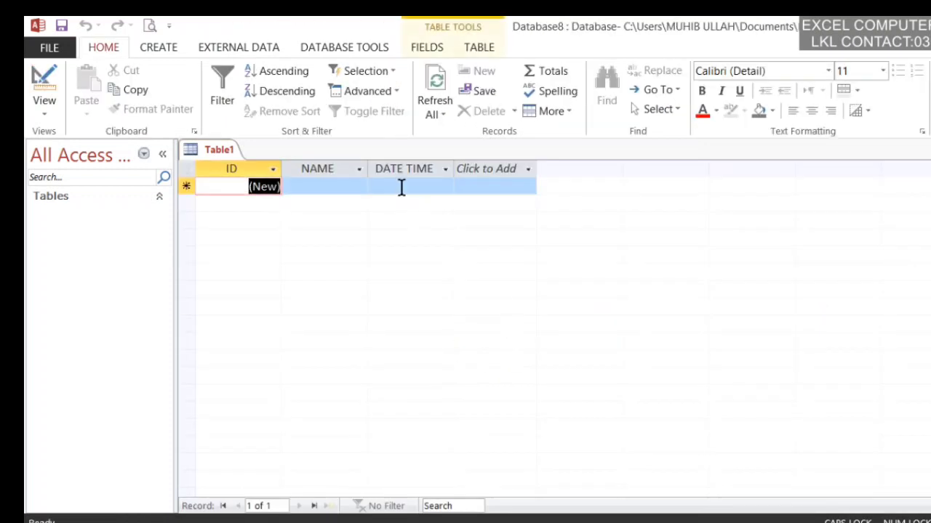
Pick February 27, 2023 as the DATE TIME value of the first record
{"action": "left_click", "coordinate": [399, 188]}
{"action": "left_click", "coordinate": [463, 186]}
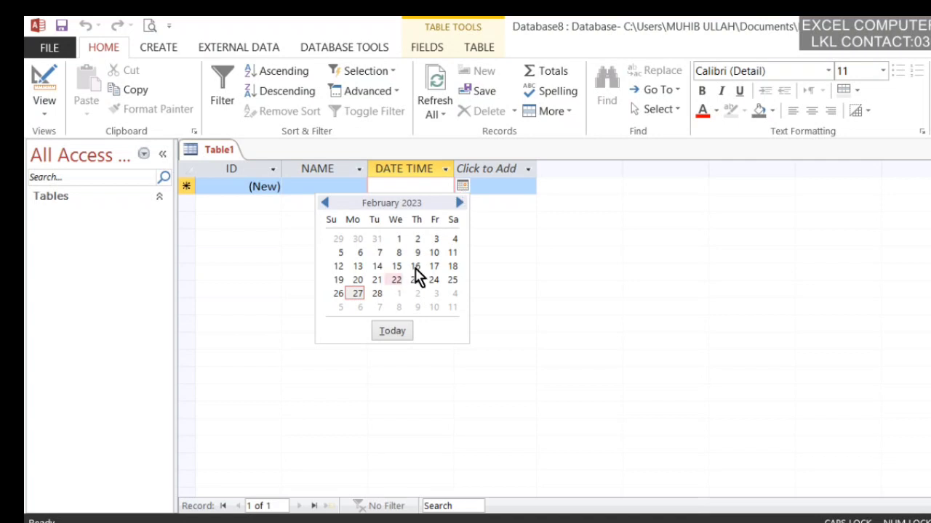
{"action": "left_click", "coordinate": [357, 294]}
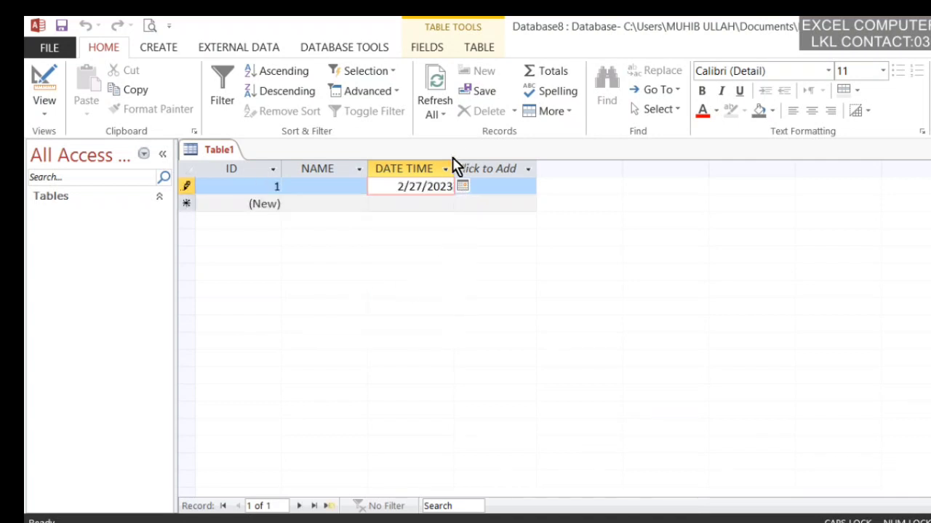
Widen the DATE TIME column and check the date in the first record
{"action": "left_click_drag", "start_coordinate": [454, 170], "coordinate": [495, 170]}
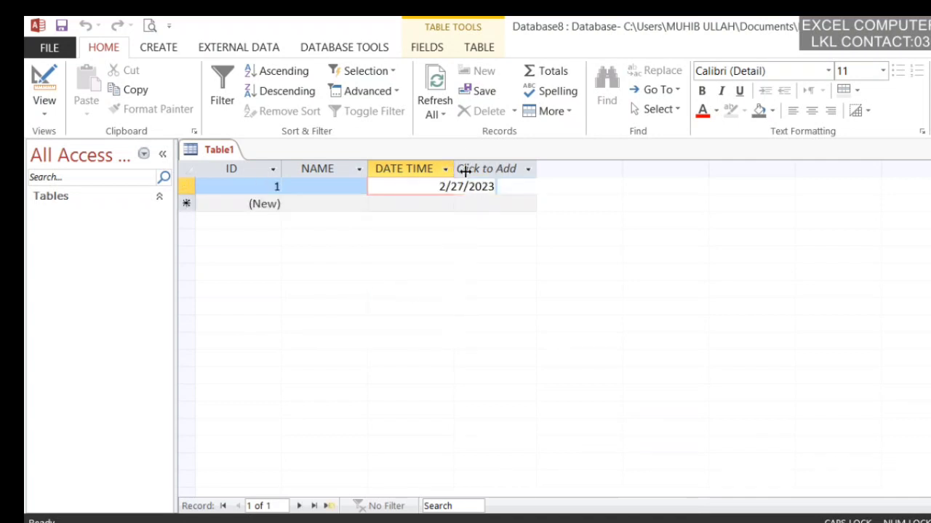
{"action": "key", "text": "Tab"}
{"action": "left_click", "coordinate": [464, 191]}
{"action": "left_click", "coordinate": [458, 203]}
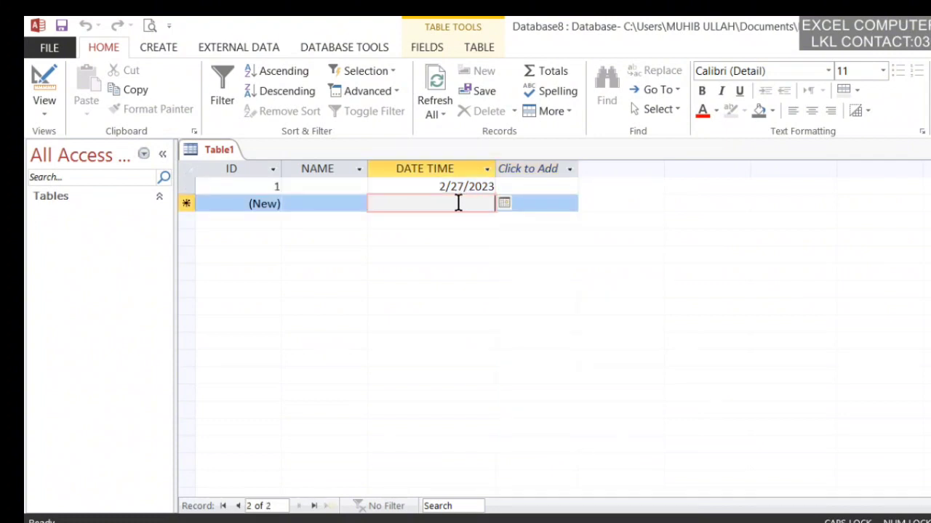
{"action": "left_click", "coordinate": [457, 186]}
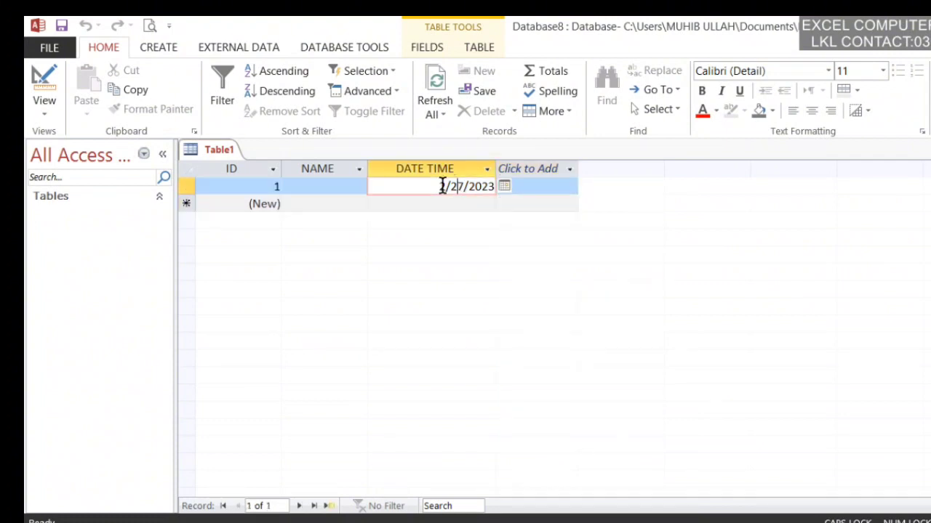
In Design View, set the Format property of the DATE TIME field to Long Date
{"action": "right_click", "coordinate": [221, 149]}
{"action": "left_click", "coordinate": [277, 247]}
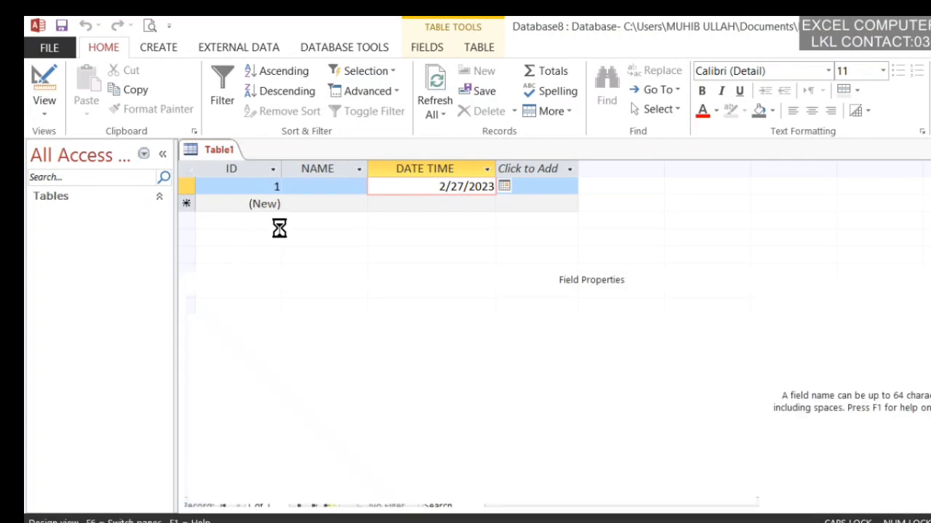
{"action": "left_click", "coordinate": [418, 217]}
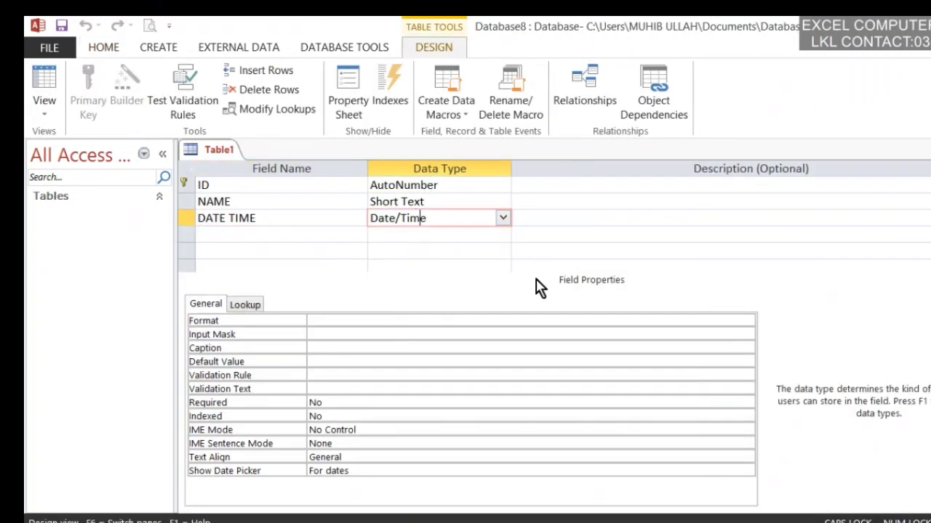
{"action": "left_click", "coordinate": [401, 320]}
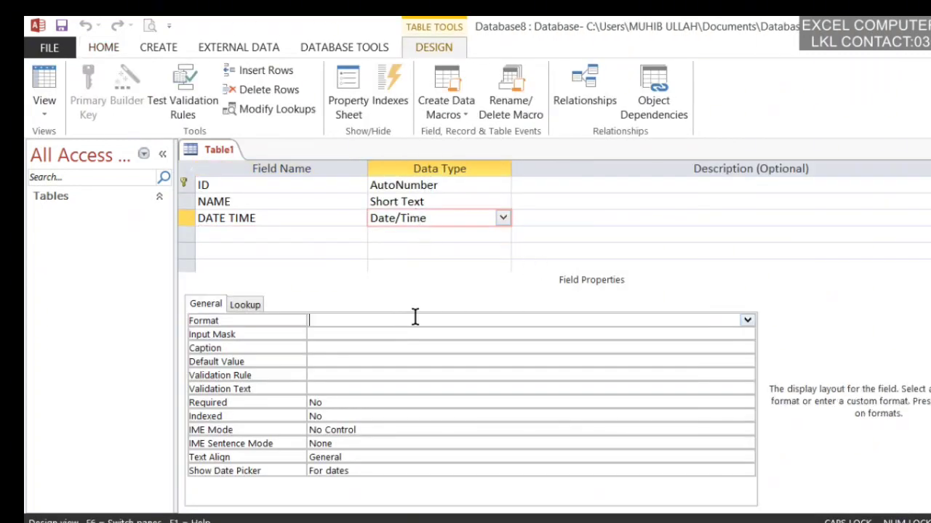
{"action": "left_click", "coordinate": [746, 321]}
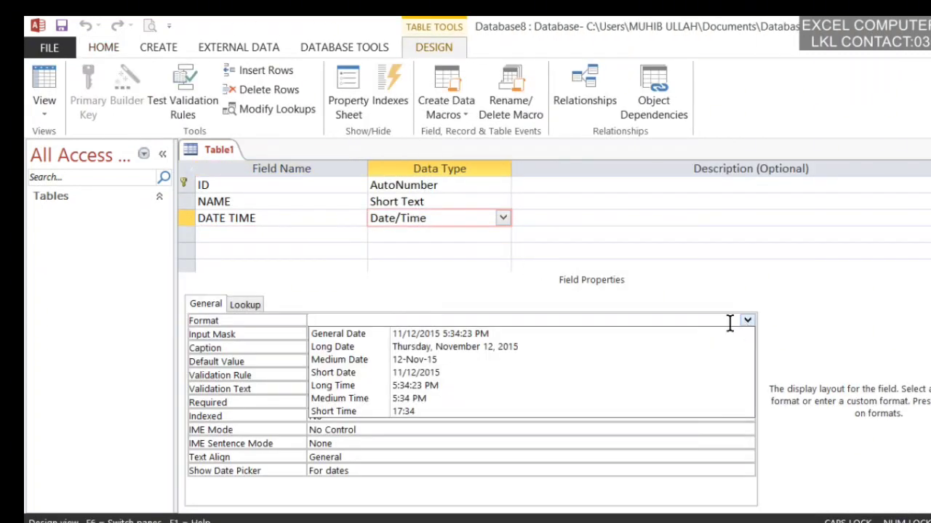
{"action": "left_click", "coordinate": [445, 348]}
Save the table while returning to Datasheet View, and widen the DATE TIME column to fit the long dates
{"action": "right_click", "coordinate": [208, 146]}
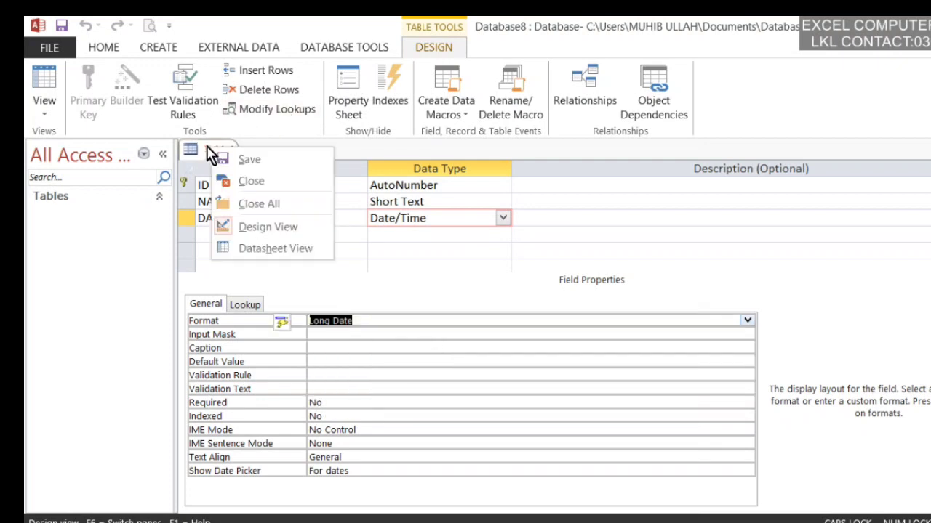
{"action": "left_click", "coordinate": [251, 249]}
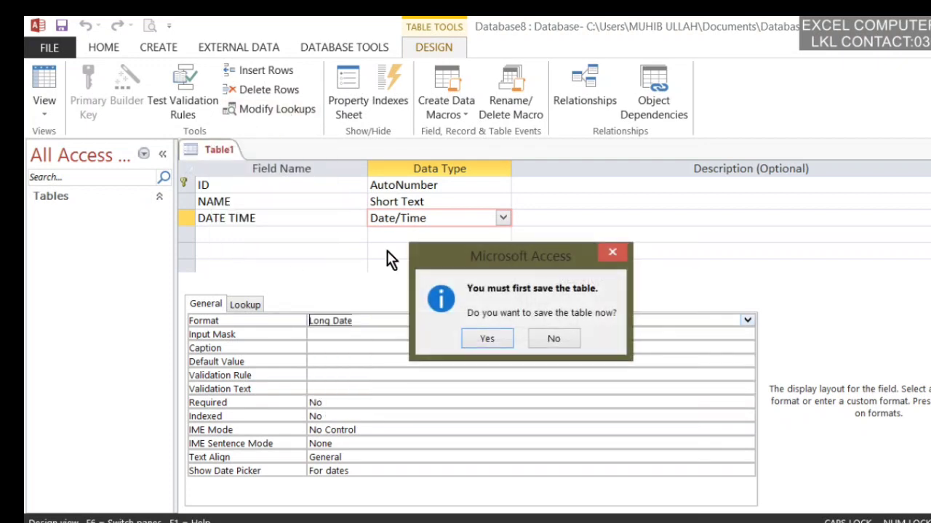
{"action": "left_click", "coordinate": [485, 340]}
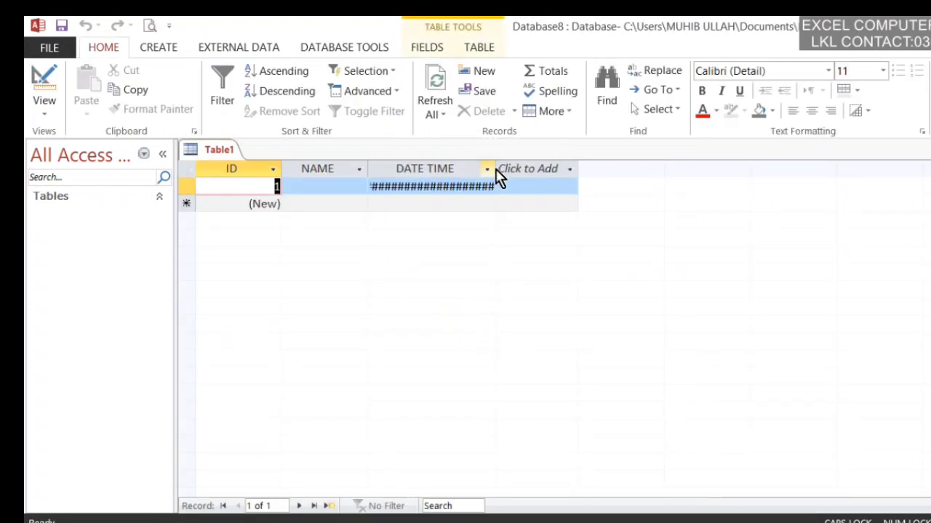
{"action": "left_click_drag", "start_coordinate": [496, 171], "coordinate": [582, 175]}
Add a second record with February 28, 2023 picked as its DATE TIME value
{"action": "left_click", "coordinate": [524, 213]}
{"action": "left_click", "coordinate": [528, 203]}
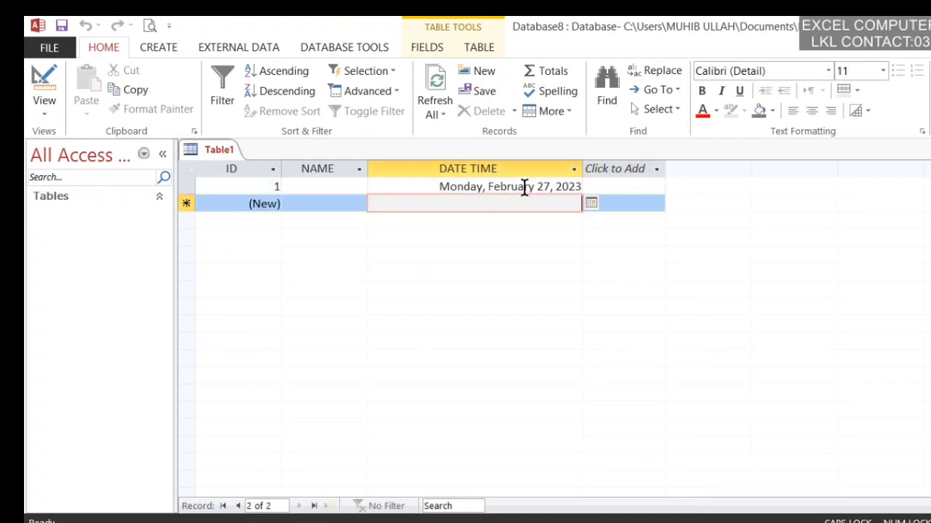
{"action": "left_click", "coordinate": [591, 203]}
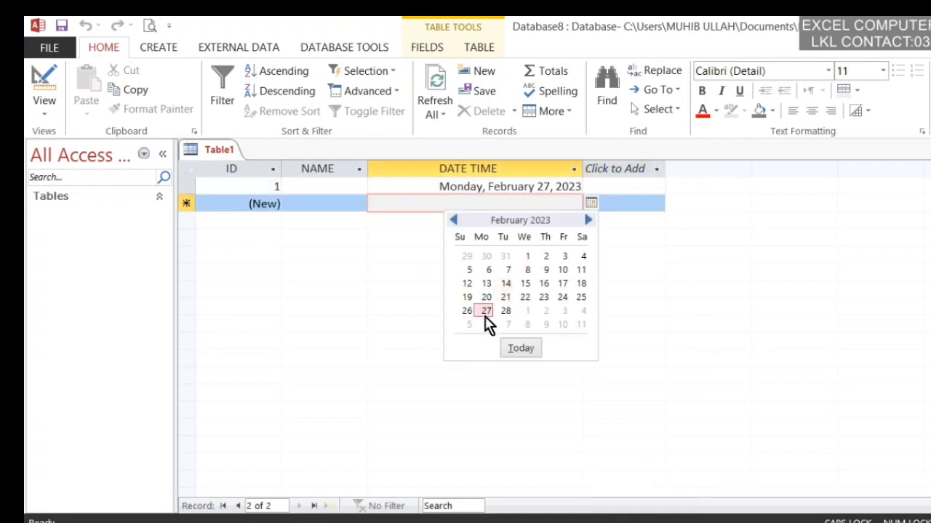
{"action": "left_click", "coordinate": [507, 311]}
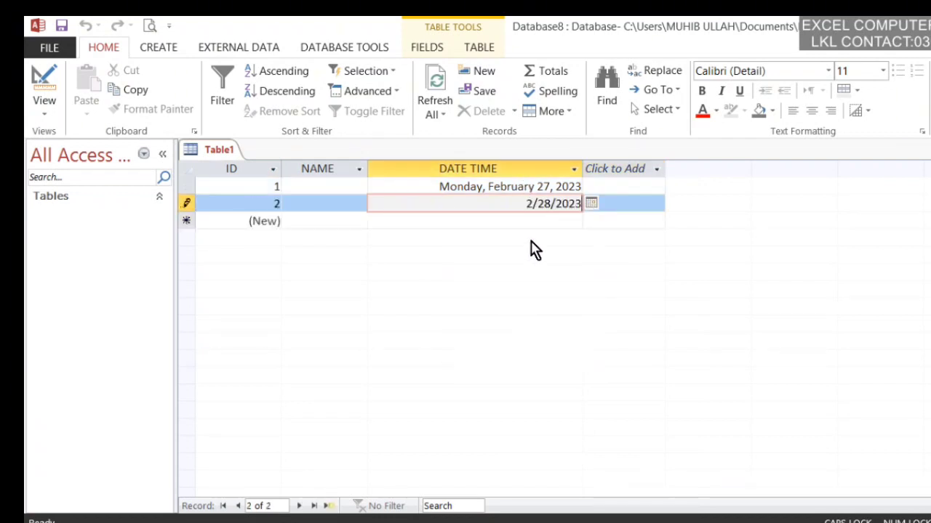
{"action": "left_click", "coordinate": [538, 222]}
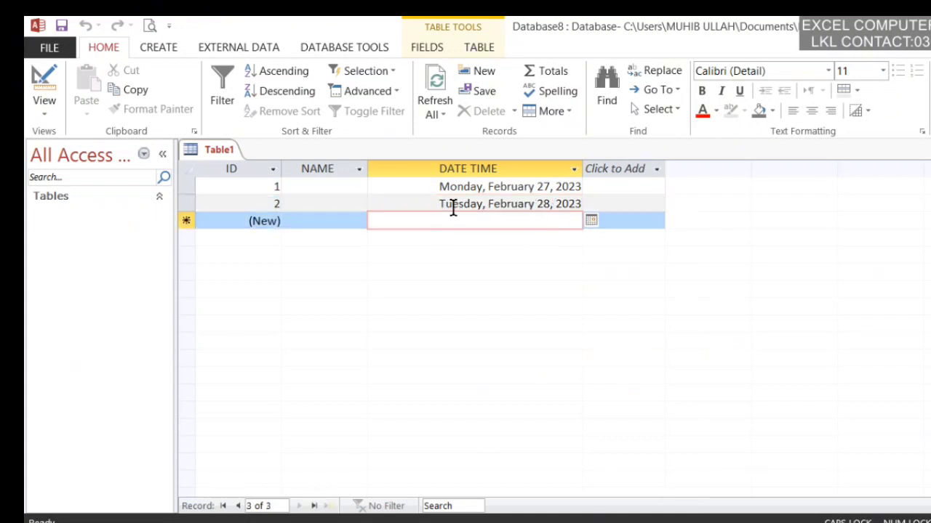
Examine the weekday, month, day and year parts of the second record's long date
{"action": "left_click", "coordinate": [456, 206]}
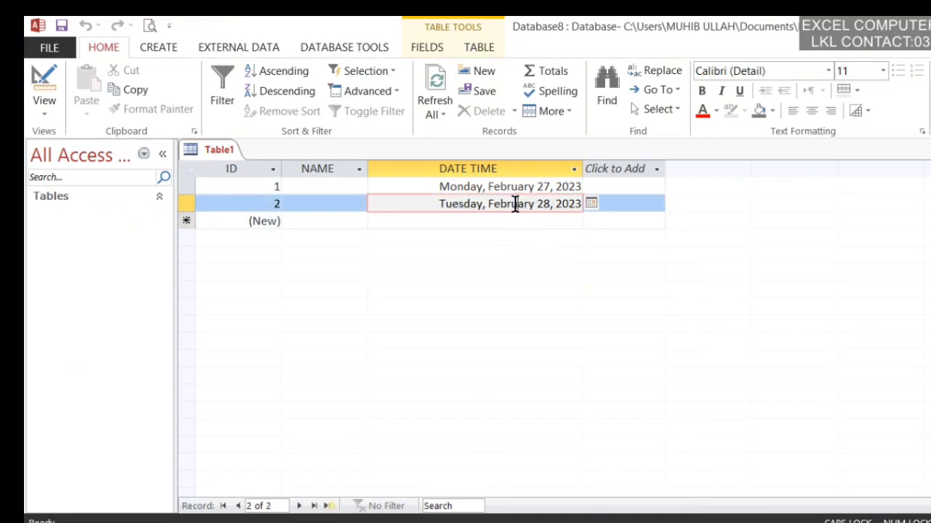
{"action": "left_click", "coordinate": [549, 205]}
{"action": "left_click", "coordinate": [575, 204]}
{"action": "left_click", "coordinate": [588, 208]}
{"action": "left_click", "coordinate": [565, 229]}
{"action": "left_click", "coordinate": [566, 219]}
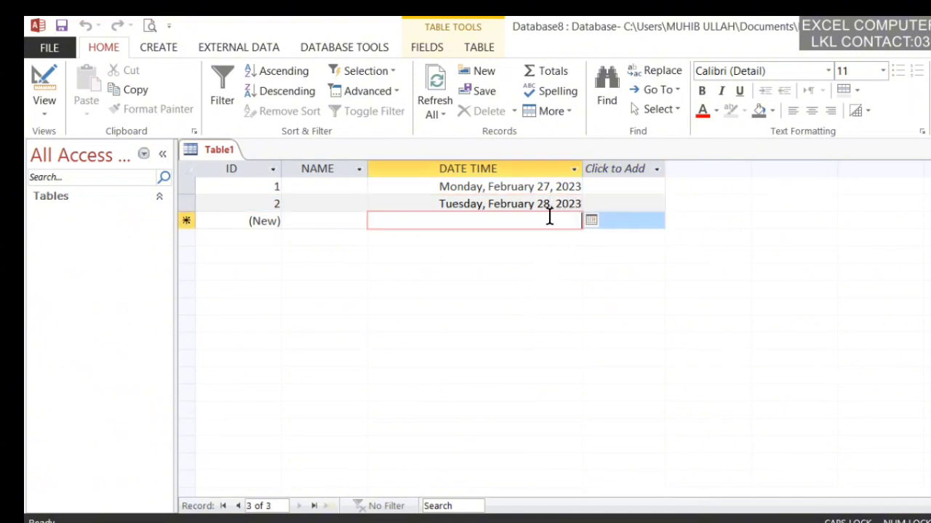
Return to Design View and review the Format options of the DATE TIME field, keeping Long Date
{"action": "right_click", "coordinate": [202, 150]}
{"action": "left_click", "coordinate": [223, 223]}
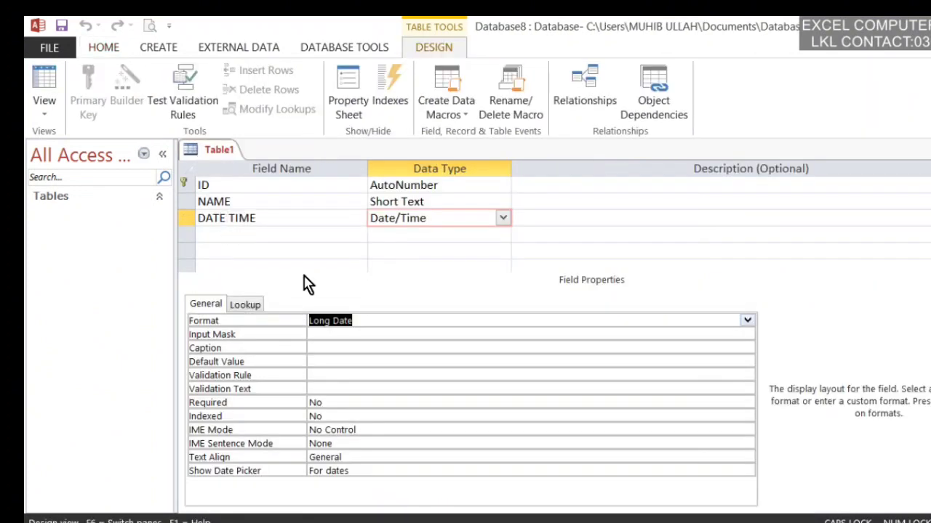
{"action": "left_click", "coordinate": [747, 321]}
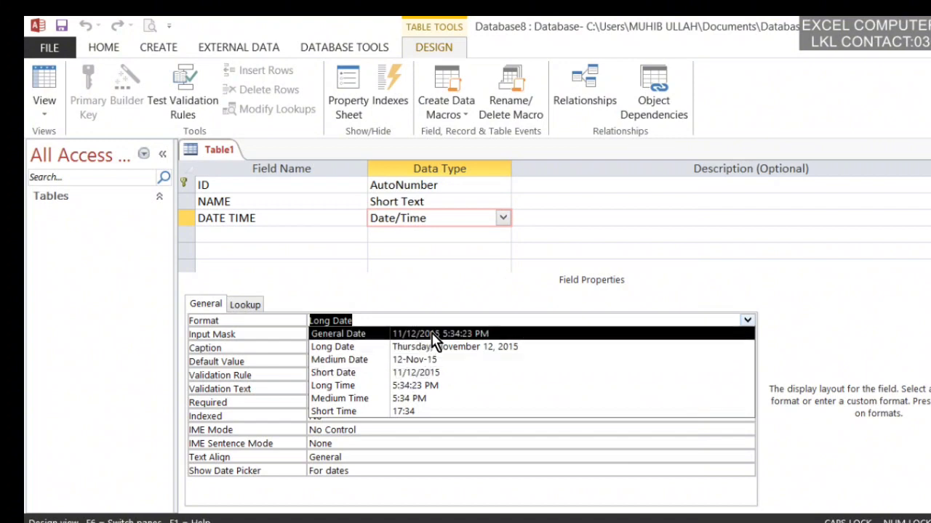
{"action": "left_click", "coordinate": [374, 317]}
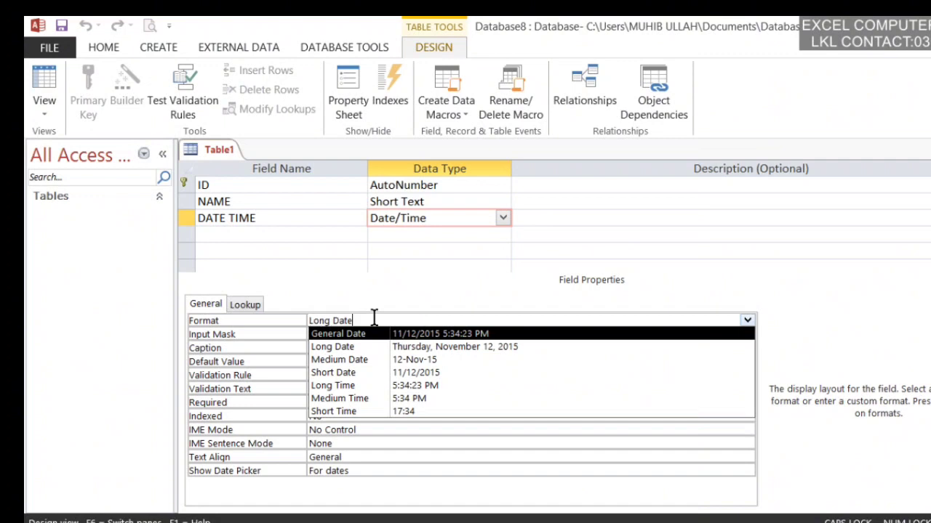
{"action": "left_click", "coordinate": [515, 297]}
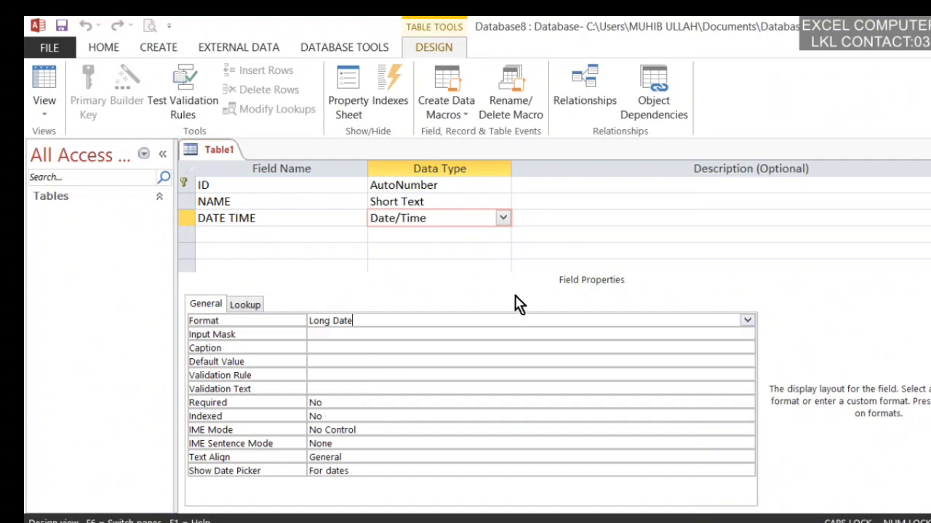
Start the Input Mask Wizard for the DATE TIME field, saving the table, and select the Medium Date mask after going through the other masks
{"action": "left_click", "coordinate": [337, 336]}
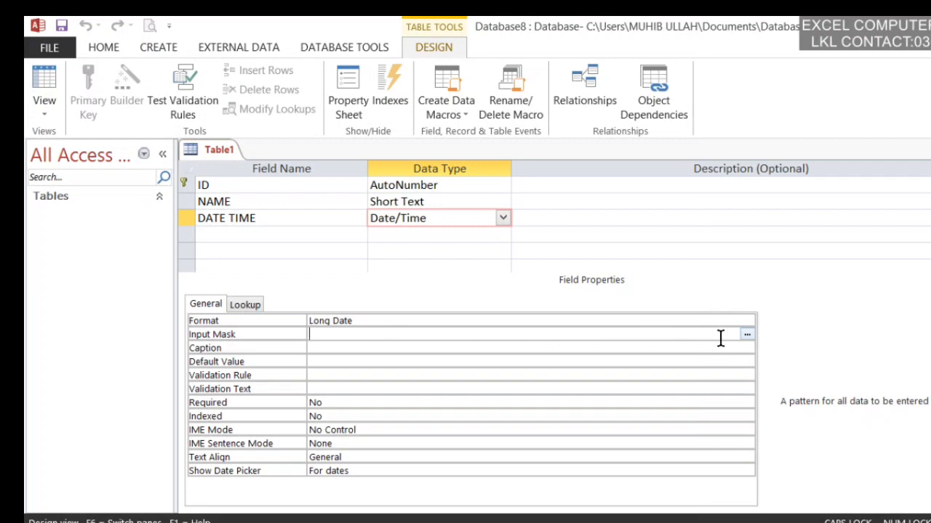
{"action": "left_click", "coordinate": [746, 334]}
{"action": "left_click", "coordinate": [486, 334]}
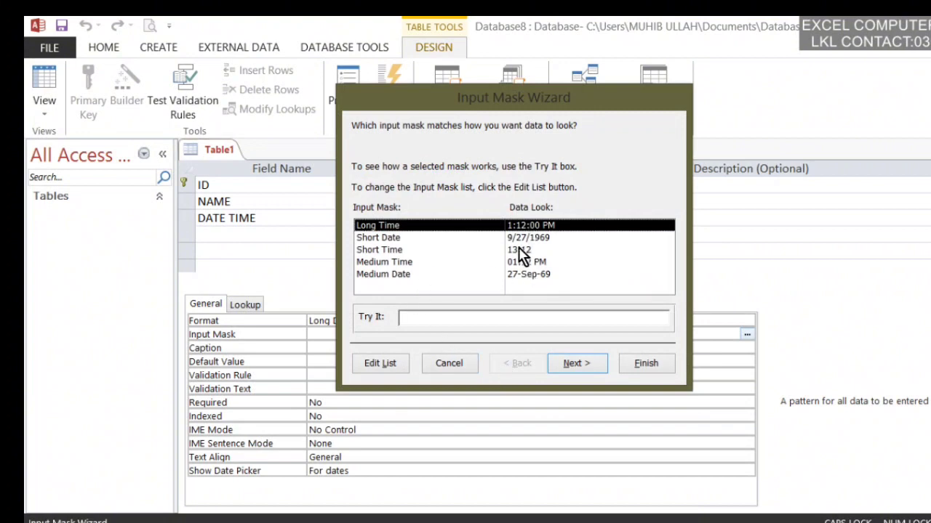
{"action": "left_click", "coordinate": [396, 237]}
{"action": "left_click", "coordinate": [400, 226]}
{"action": "left_click", "coordinate": [386, 237]}
{"action": "left_click", "coordinate": [394, 251]}
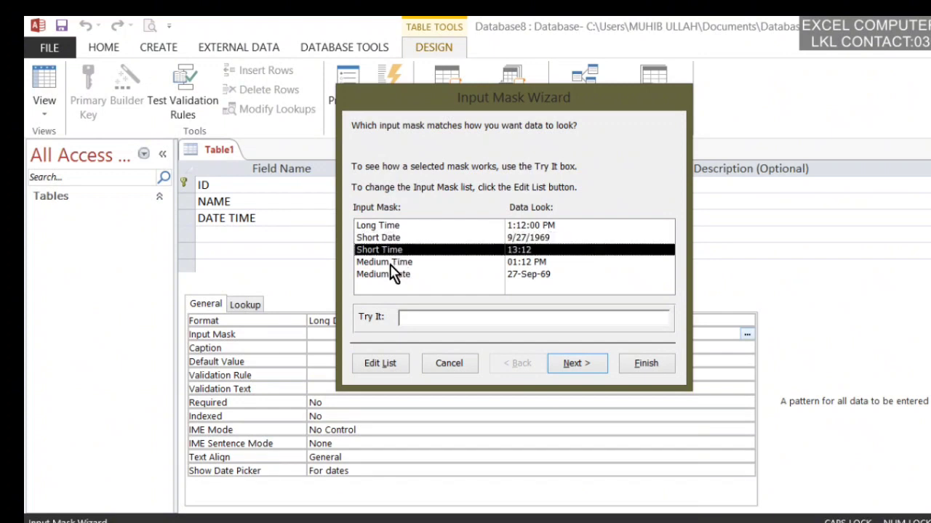
{"action": "left_click", "coordinate": [393, 264]}
{"action": "left_click", "coordinate": [412, 275]}
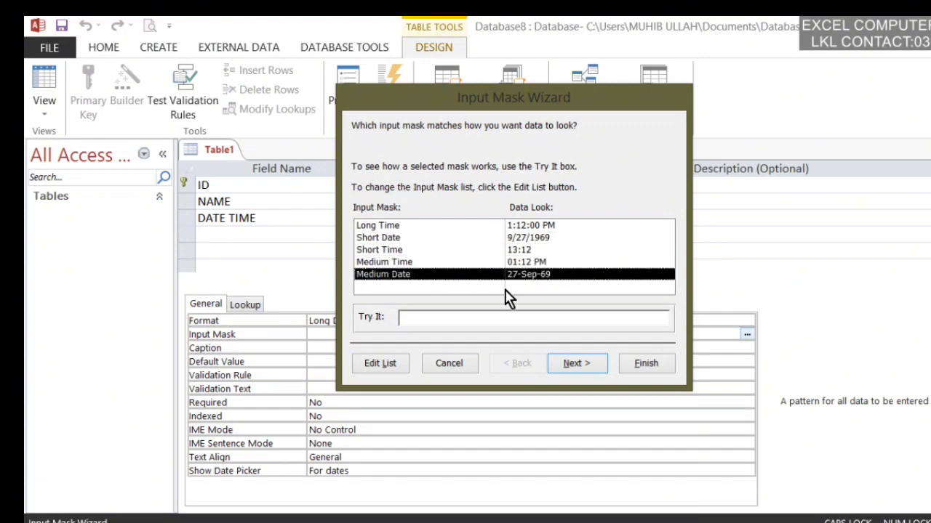
Try out the Medium Date mask in the wizard's test box, clear the trial entry, and finish the wizard
{"action": "left_click", "coordinate": [572, 365]}
{"action": "left_click", "coordinate": [475, 316]}
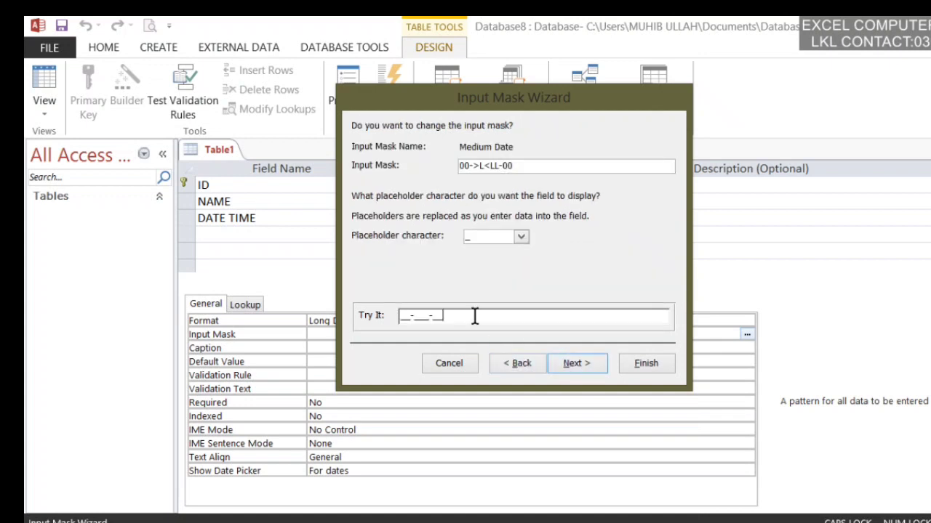
{"action": "left_click", "coordinate": [406, 315]}
{"action": "left_click", "coordinate": [415, 313]}
{"action": "left_click", "coordinate": [405, 315]}
{"action": "type", "text": "x"}
{"action": "key", "text": "BackSpace"}
{"action": "key", "text": "BackSpace"}
{"action": "key", "text": "BackSpace"}
{"action": "key", "text": "BackSpace"}
{"action": "key", "text": "BackSpace"}
{"action": "key", "text": "BackSpace"}
{"action": "key", "text": "BackSpace"}
{"action": "left_click", "coordinate": [628, 363]}
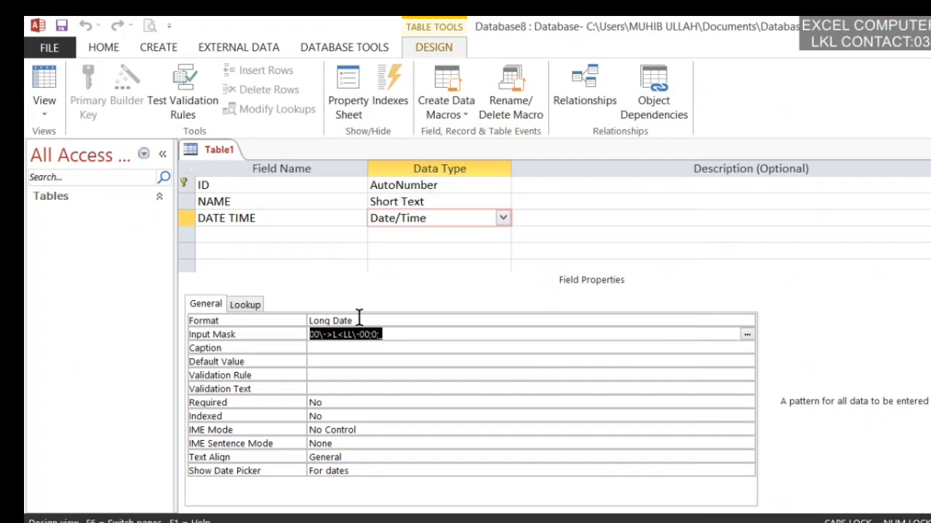
Save the table while returning to Datasheet View, and add a third record with 12-Sep-23 as its DATE TIME value
{"action": "left_click_drag", "start_coordinate": [393, 334], "coordinate": [254, 316]}
{"action": "left_click", "coordinate": [358, 348]}
{"action": "left_click", "coordinate": [363, 334]}
{"action": "right_click", "coordinate": [221, 153]}
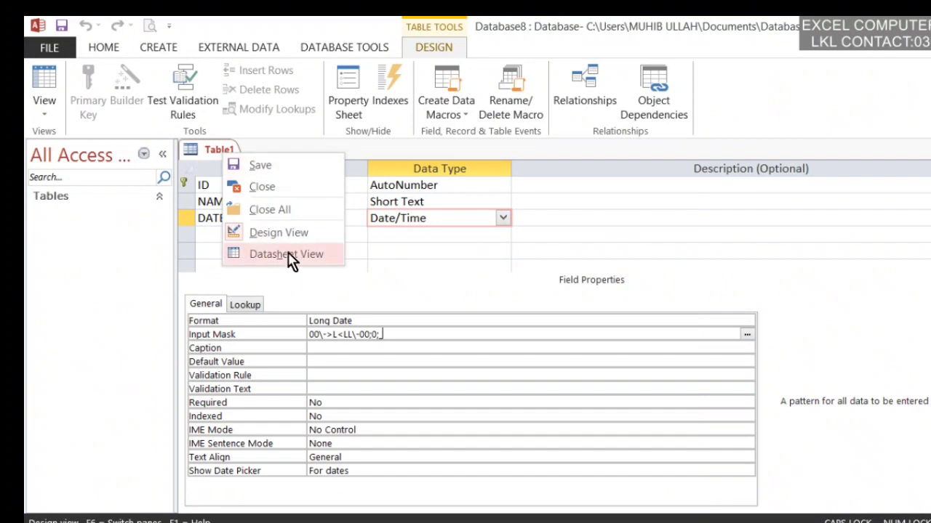
{"action": "left_click", "coordinate": [290, 256]}
{"action": "left_click", "coordinate": [500, 340]}
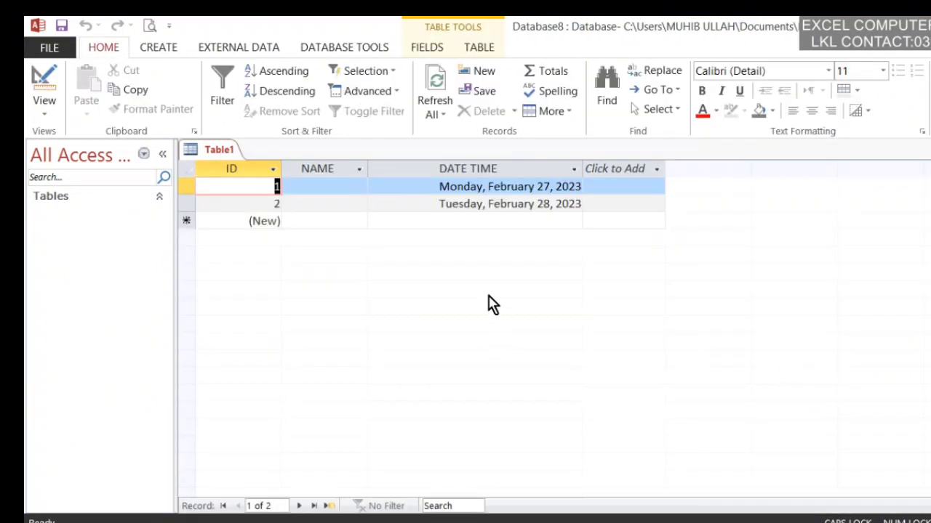
{"action": "left_click", "coordinate": [499, 221]}
{"action": "type", "text": "12-"}
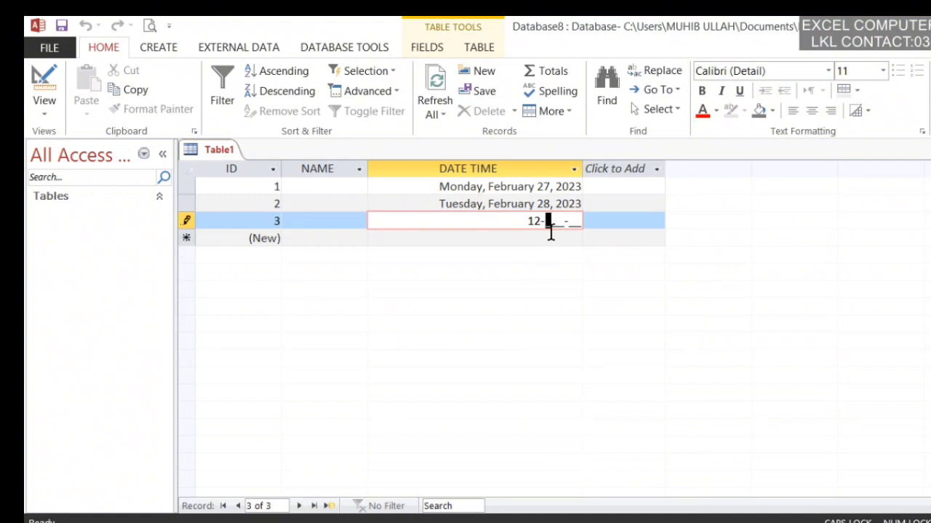
{"action": "type", "text": "Sep-23"}
Extend the DATE TIME input mask in Design View to a four-digit year, 00\->L<LL\-0000;0;_, and return to Datasheet View, saving the table
{"action": "right_click", "coordinate": [229, 153]}
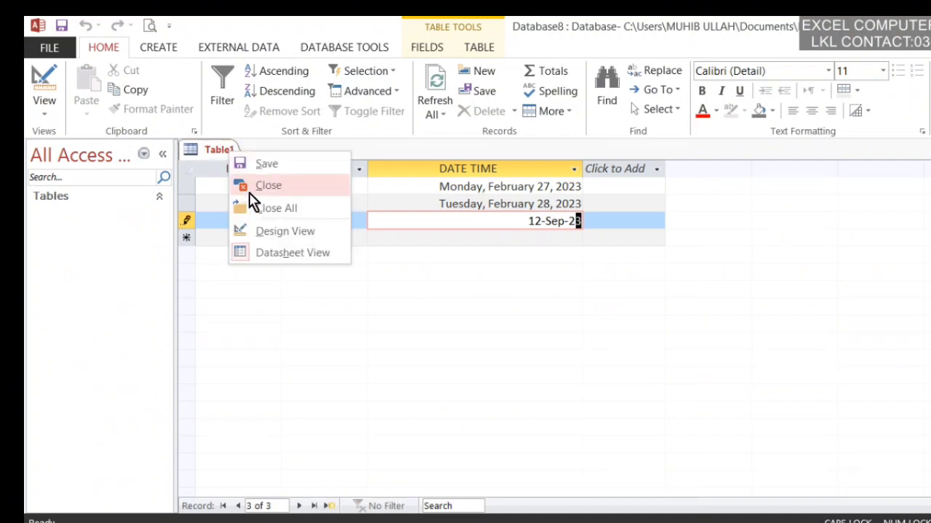
{"action": "left_click", "coordinate": [322, 233]}
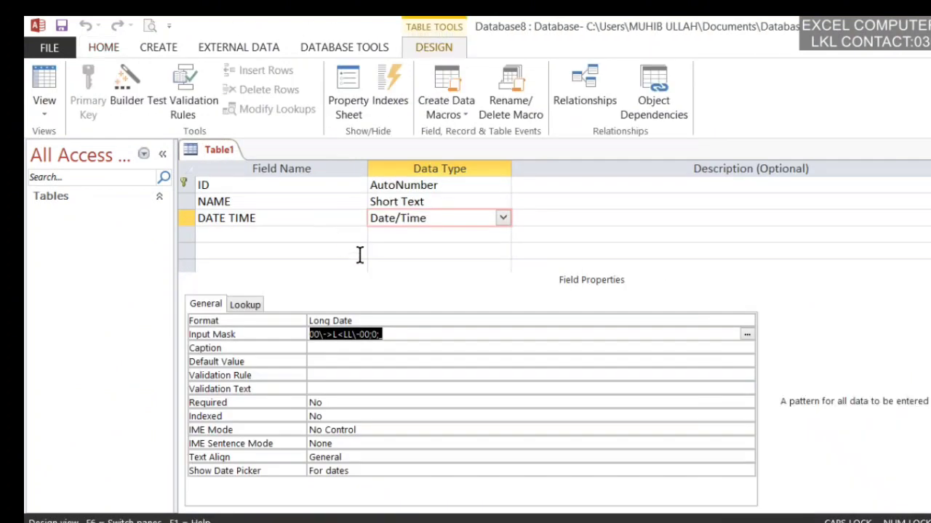
{"action": "left_click", "coordinate": [369, 330]}
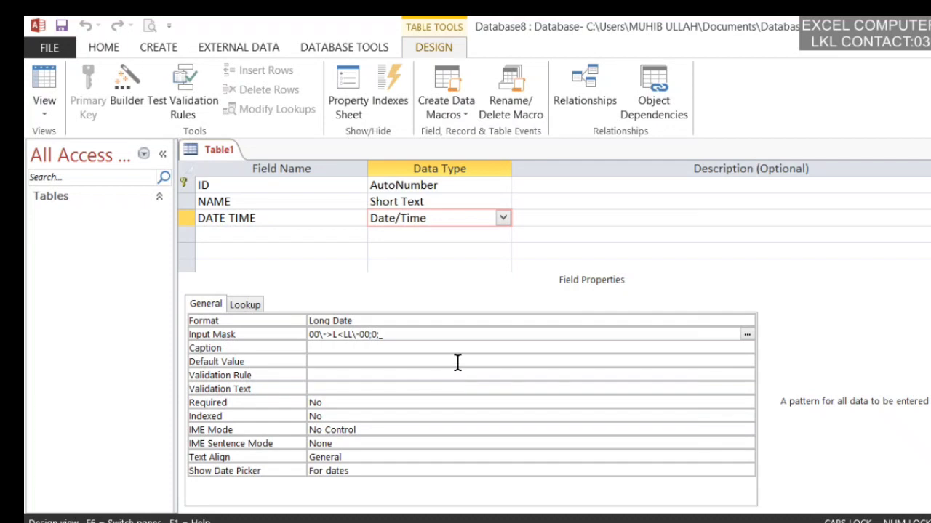
{"action": "type", "text": "00"}
{"action": "right_click", "coordinate": [189, 145]}
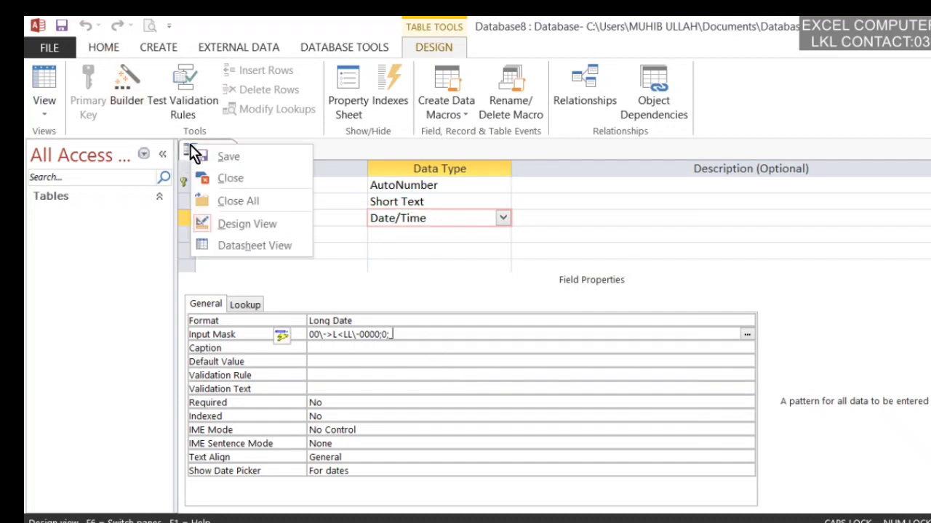
{"action": "left_click", "coordinate": [294, 245]}
{"action": "left_click", "coordinate": [486, 339]}
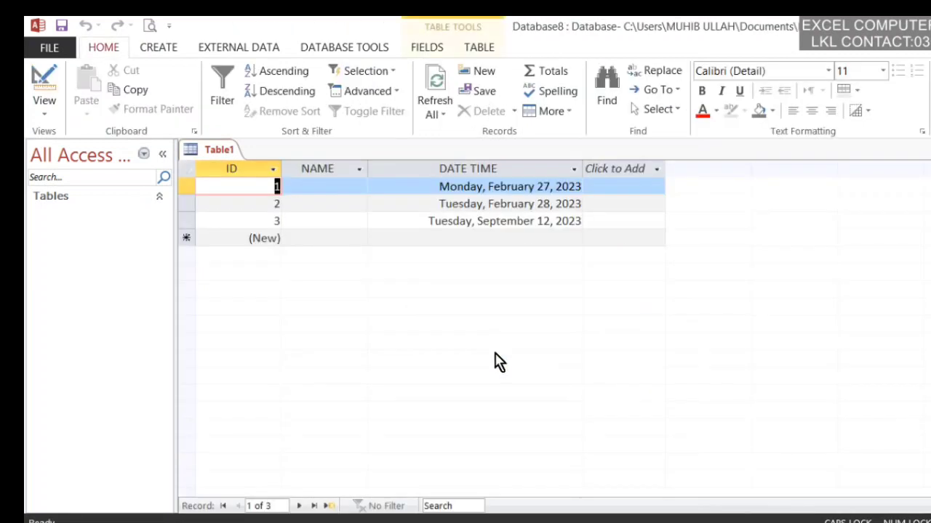
Add a fourth record with 12-Sep-2023 as its DATE TIME value
{"action": "left_click", "coordinate": [501, 239]}
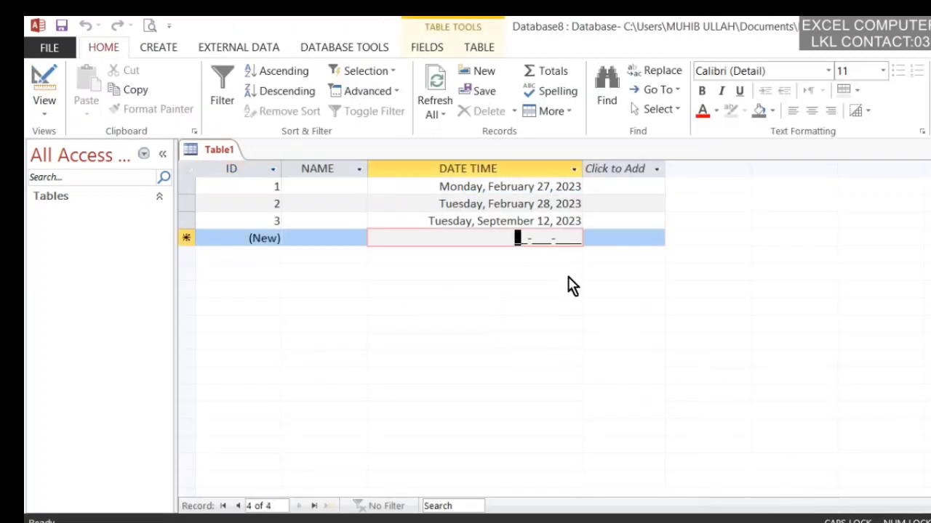
{"action": "type", "text": "12-S"}
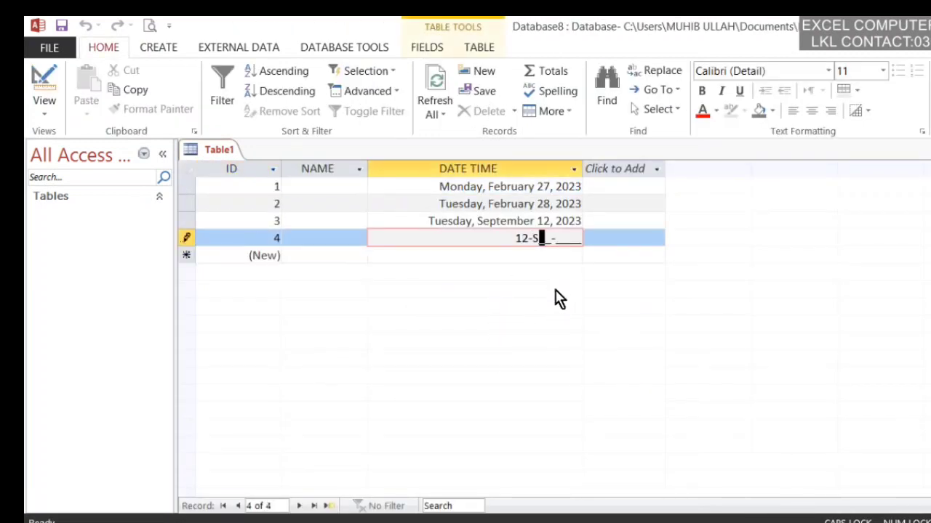
{"action": "type", "text": "ep-2023"}
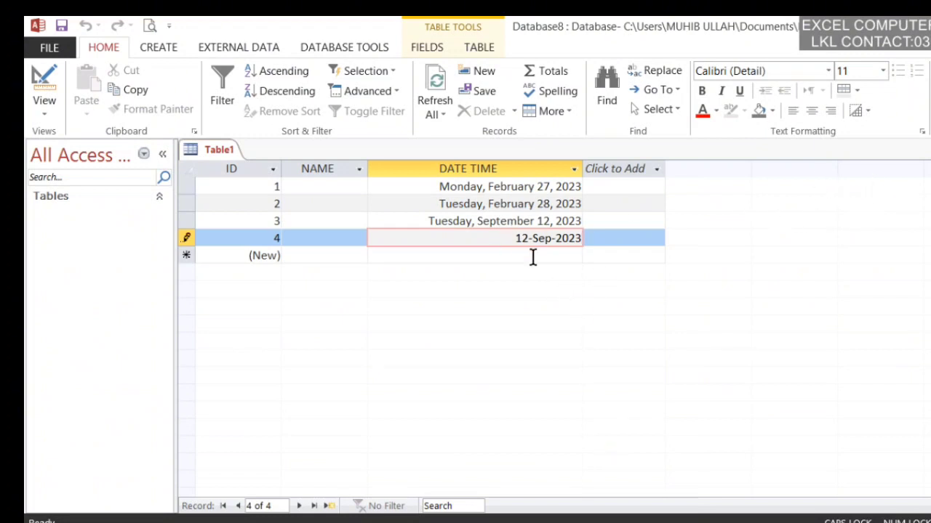
{"action": "left_click", "coordinate": [539, 255]}
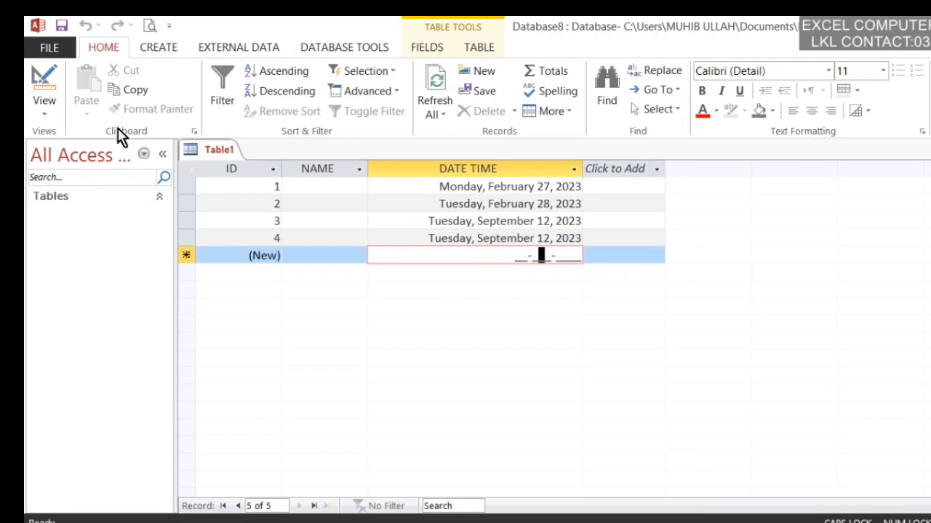
Change the DATE TIME field's Format to General Date in Design View, and save the table while returning to Datasheet View
{"action": "right_click", "coordinate": [226, 151]}
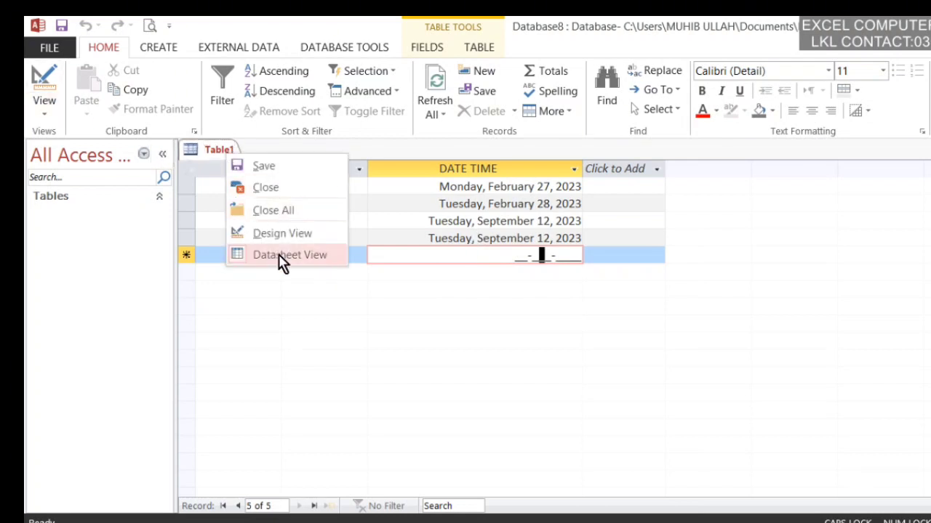
{"action": "left_click", "coordinate": [290, 234]}
{"action": "left_click", "coordinate": [365, 319]}
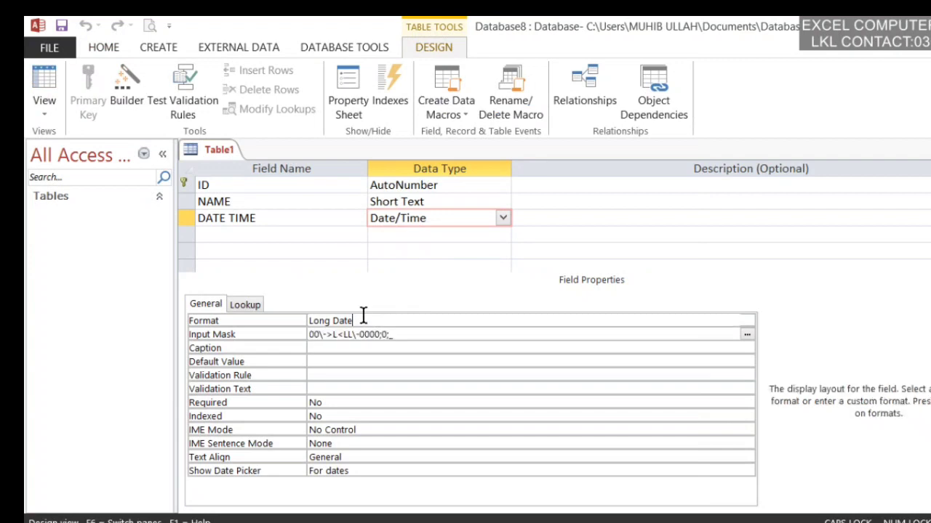
{"action": "left_click", "coordinate": [747, 321]}
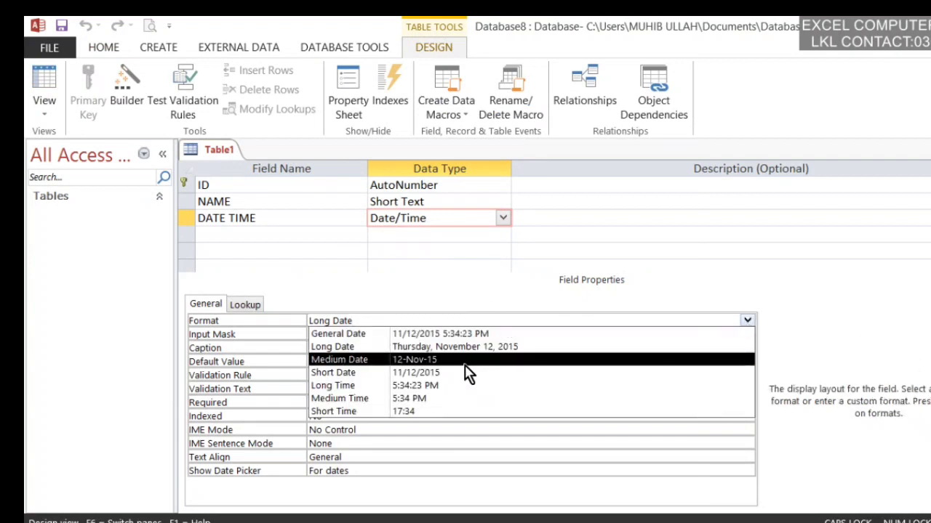
{"action": "left_click", "coordinate": [494, 335]}
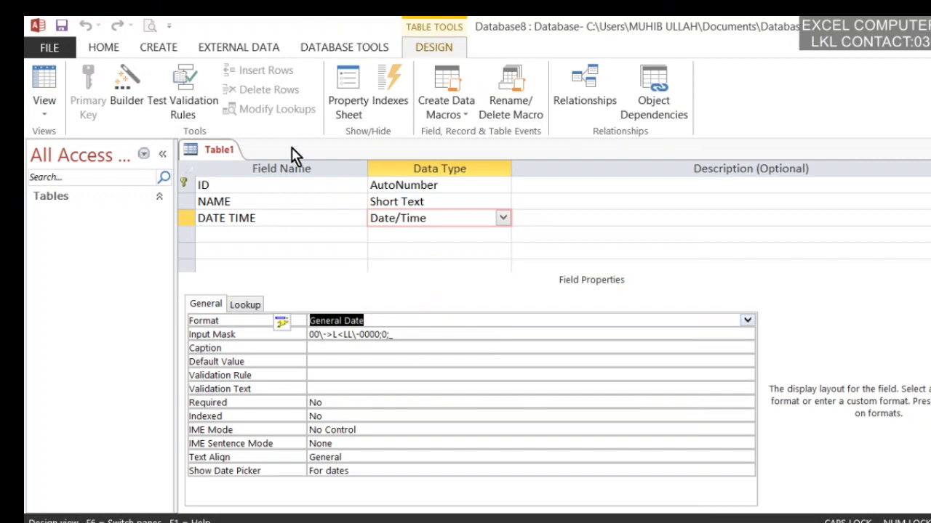
{"action": "right_click", "coordinate": [202, 148]}
{"action": "left_click", "coordinate": [251, 249]}
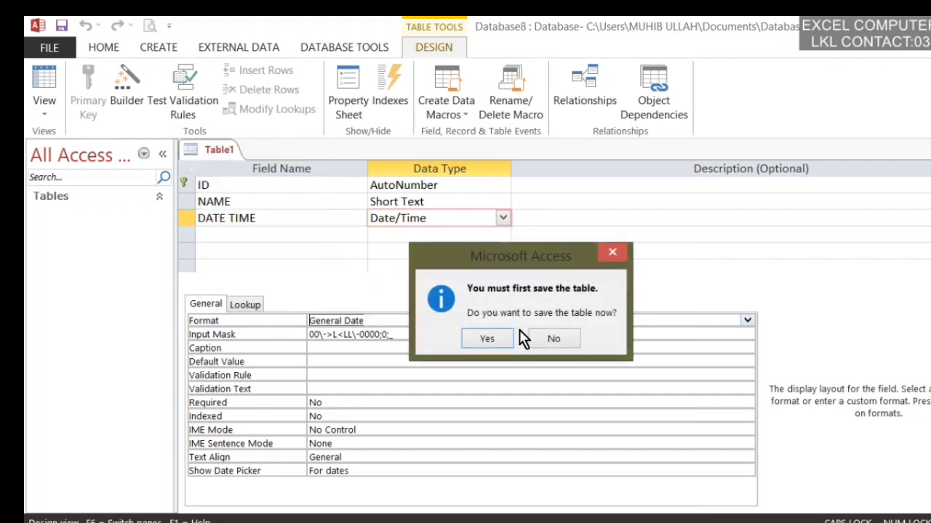
{"action": "left_click", "coordinate": [507, 337]}
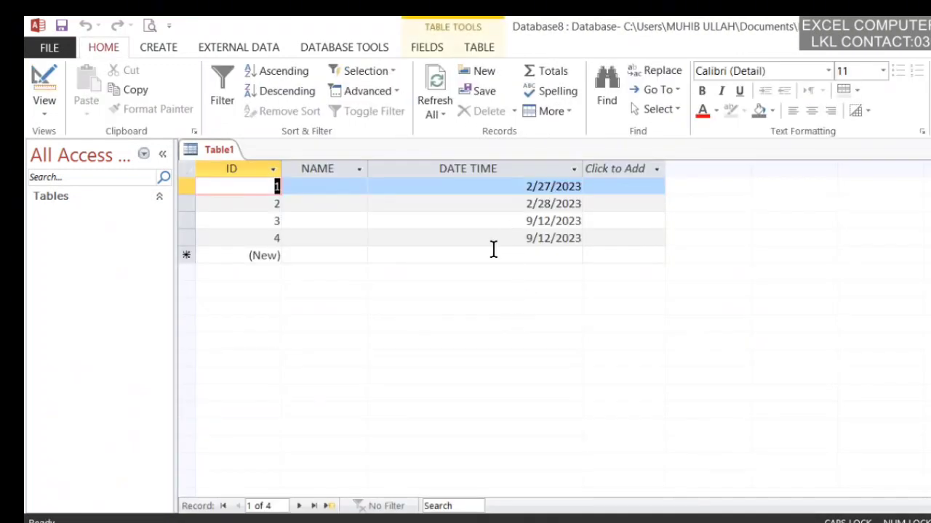
Return to Design View and clear the Input Mask property of the DATE TIME field
{"action": "right_click", "coordinate": [206, 151]}
{"action": "left_click", "coordinate": [262, 231]}
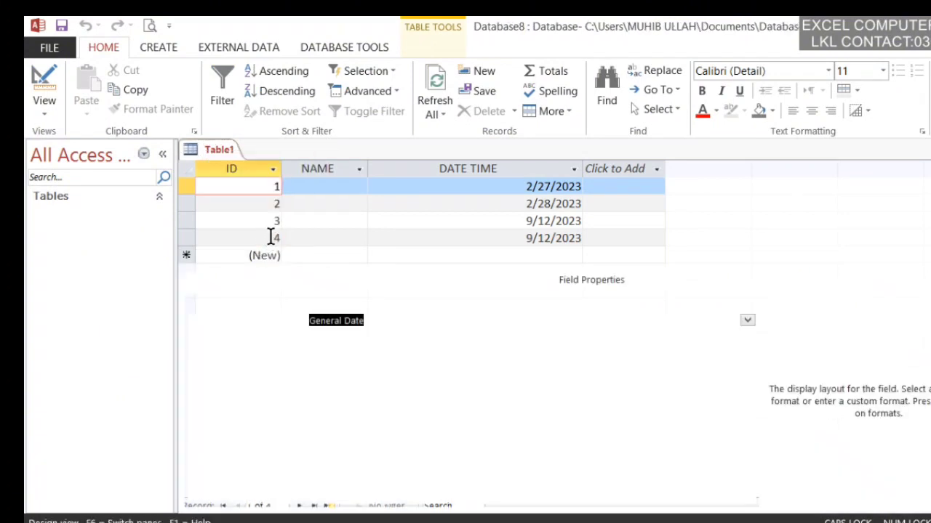
{"action": "left_click", "coordinate": [409, 334]}
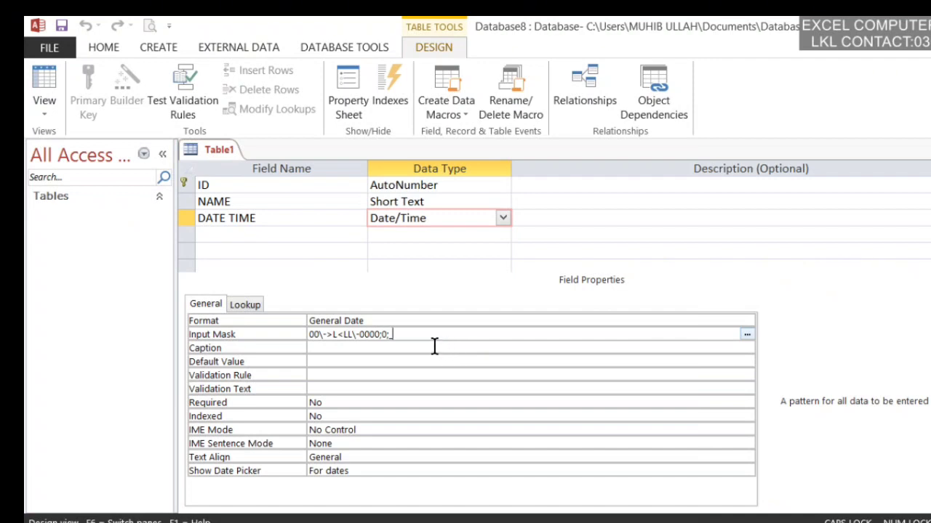
{"action": "key", "text": "BackSpace"}
{"action": "key", "text": "BackSpace"}
{"action": "key", "text": "BackSpace"}
{"action": "key", "text": "BackSpace"}
{"action": "key", "text": "BackSpace"}
{"action": "key", "text": "BackSpace"}
{"action": "key", "text": "BackSpace"}
{"action": "key", "text": "BackSpace"}
{"action": "key", "text": "BackSpace"}
{"action": "left_click", "coordinate": [343, 349]}
{"action": "left_click", "coordinate": [339, 361]}
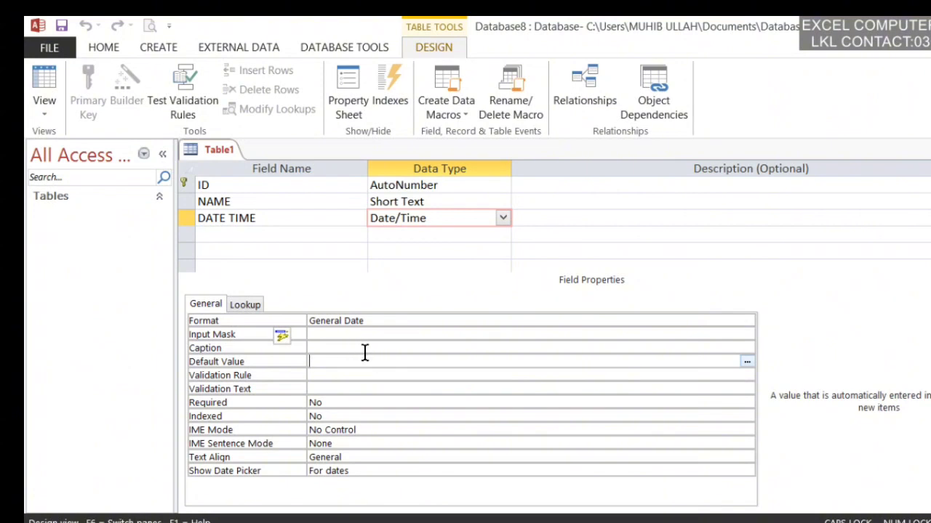
Save the table while returning to Datasheet View, and add a fifth record with 2/27/2023 picked as its DATE TIME value
{"action": "right_click", "coordinate": [225, 162]}
{"action": "left_click", "coordinate": [284, 255]}
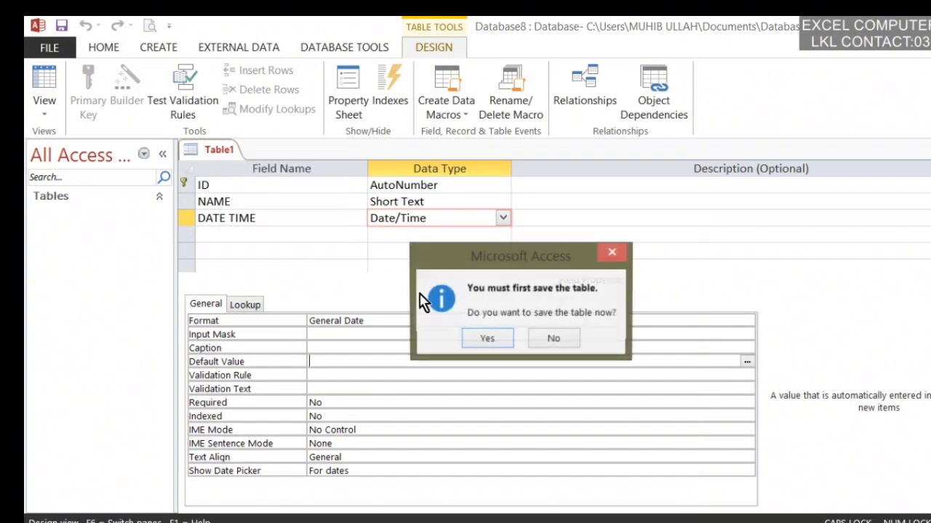
{"action": "left_click", "coordinate": [488, 339]}
{"action": "left_click", "coordinate": [566, 257]}
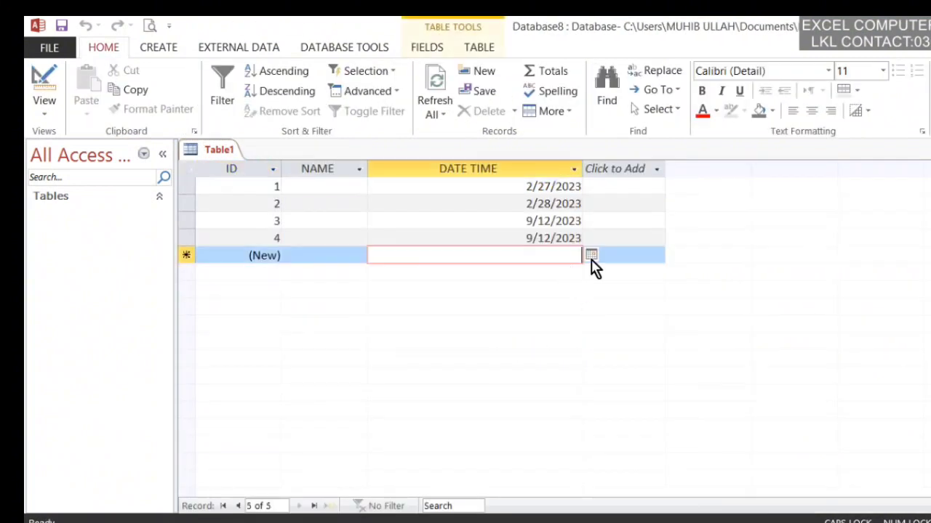
{"action": "left_click", "coordinate": [590, 254]}
{"action": "left_click", "coordinate": [481, 364]}
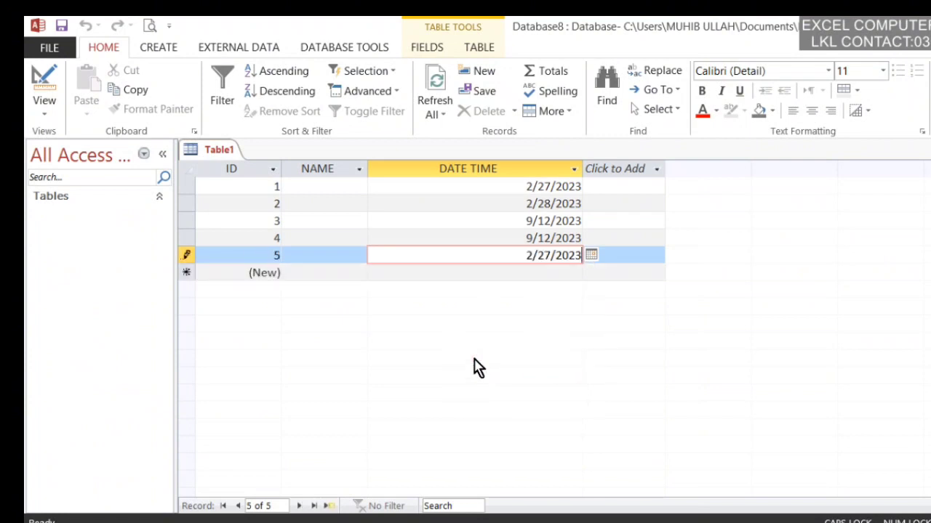
Set the DATE TIME field's Default Value to =Now() in Design View, and save the table while returning to Datasheet View
{"action": "right_click", "coordinate": [211, 159]}
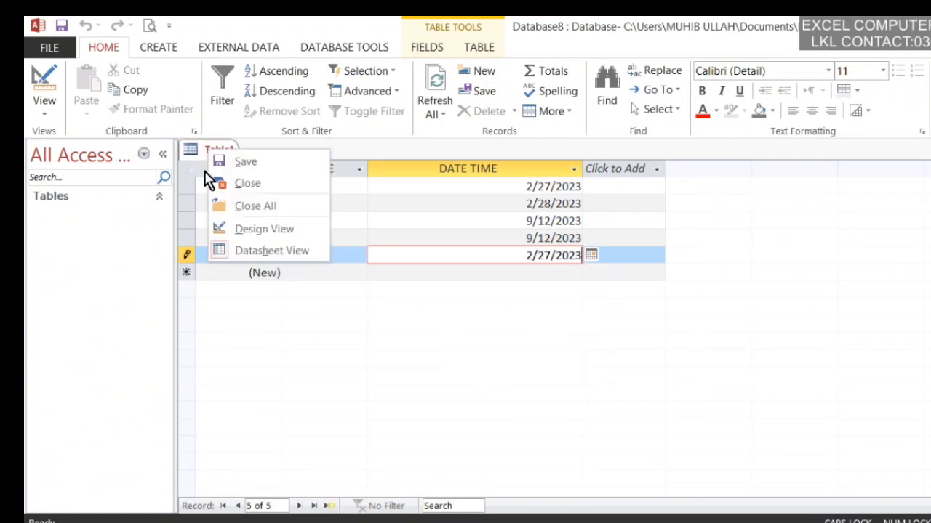
{"action": "left_click", "coordinate": [244, 229]}
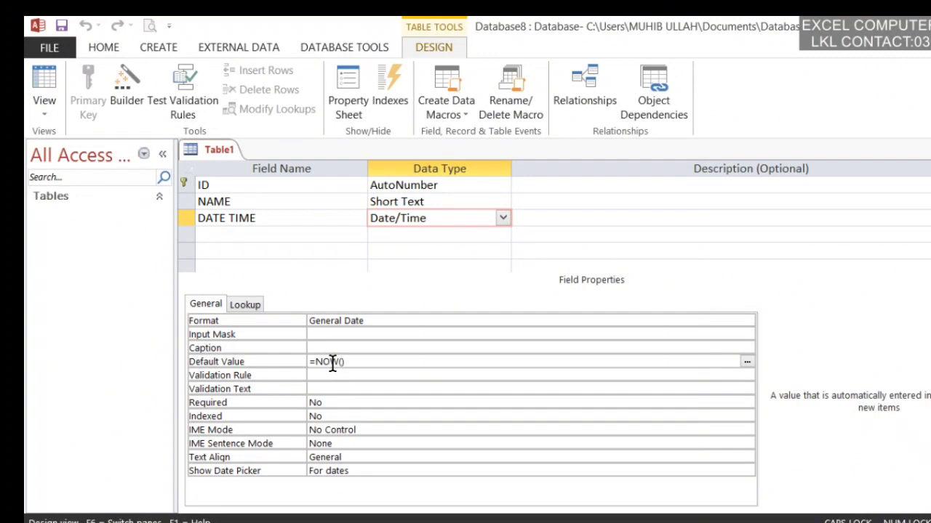
{"action": "key", "text": "Return"}
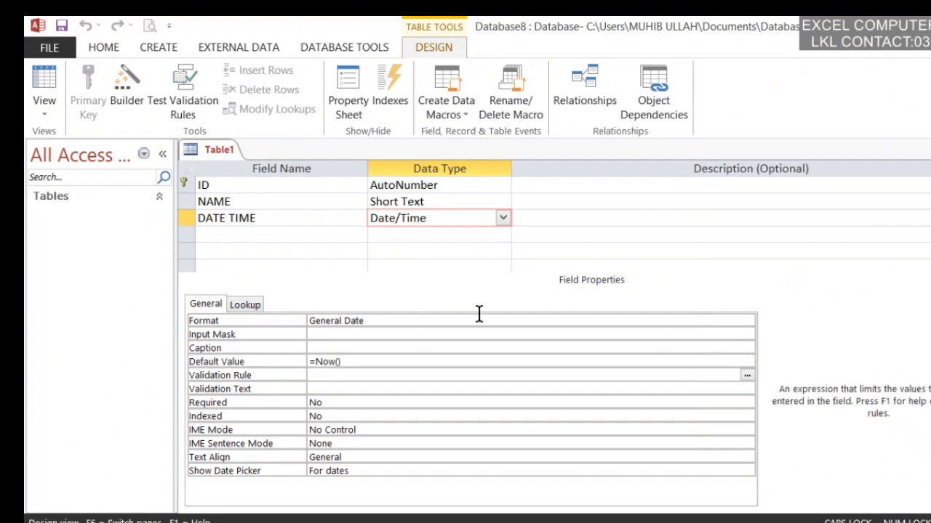
{"action": "right_click", "coordinate": [208, 155]}
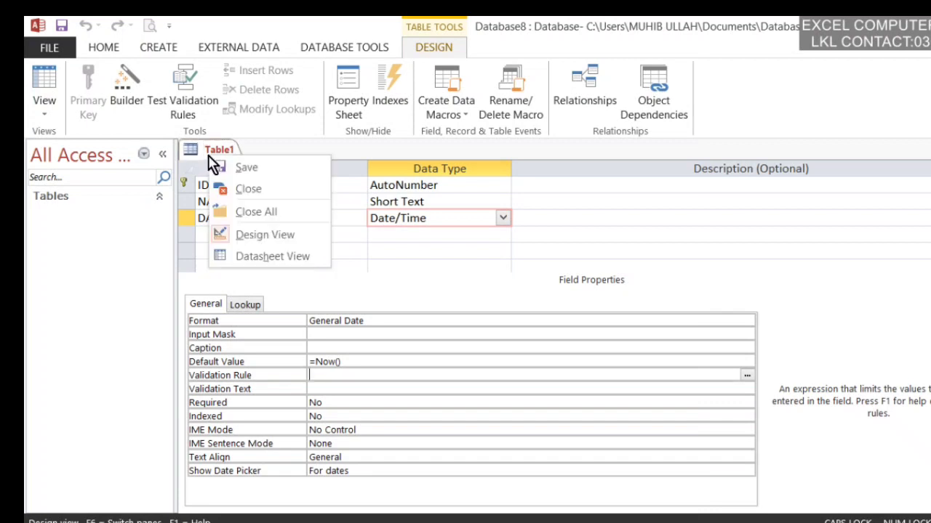
{"action": "left_click", "coordinate": [282, 256]}
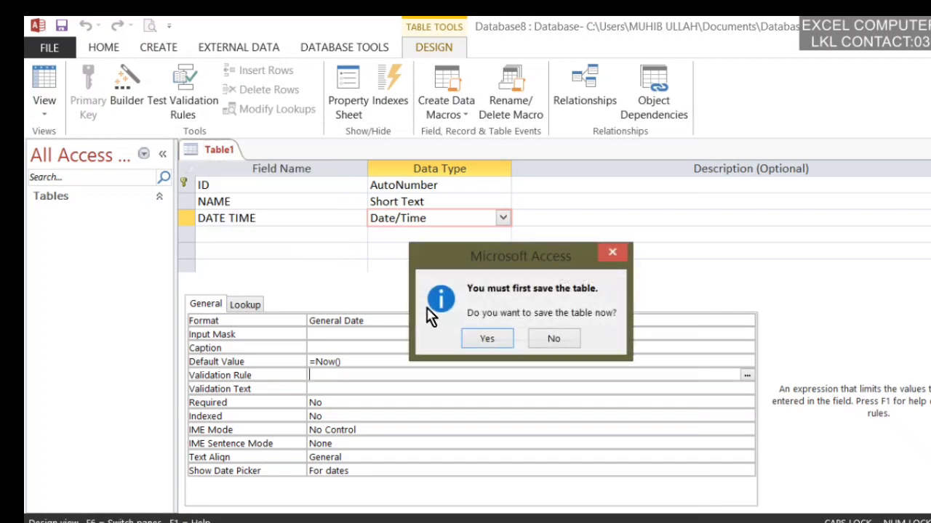
{"action": "left_click", "coordinate": [512, 342]}
Add two records with 4 and 3 as their NAME values, keeping the default DATE TIME values
{"action": "left_click", "coordinate": [534, 273]}
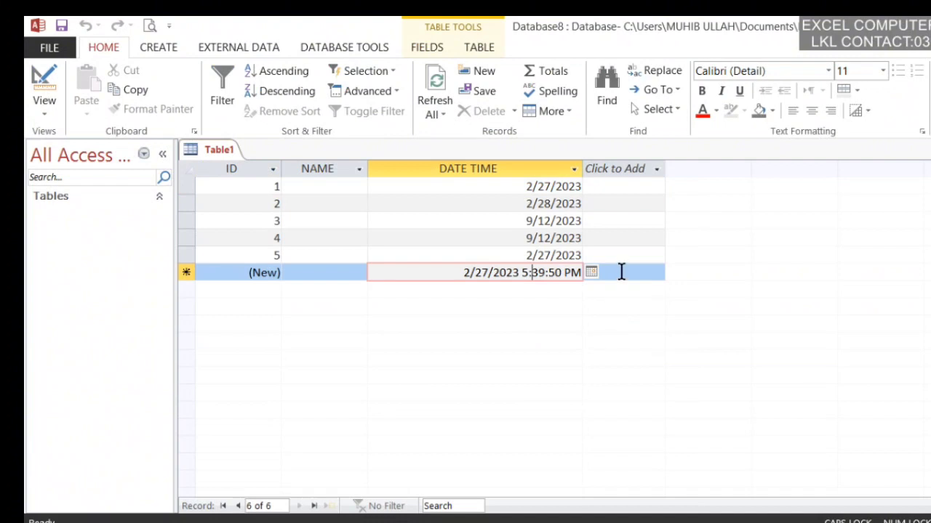
{"action": "left_click", "coordinate": [622, 272]}
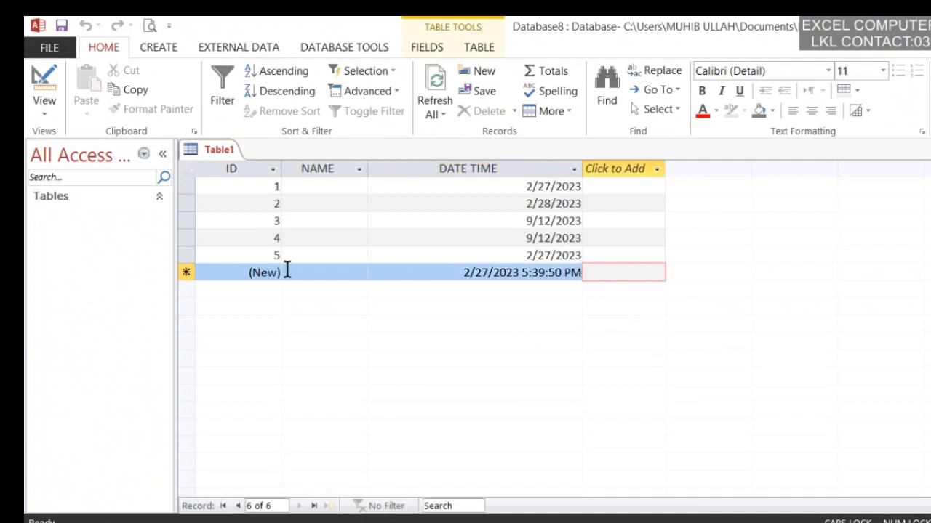
{"action": "left_click", "coordinate": [291, 271]}
{"action": "type", "text": "4"}
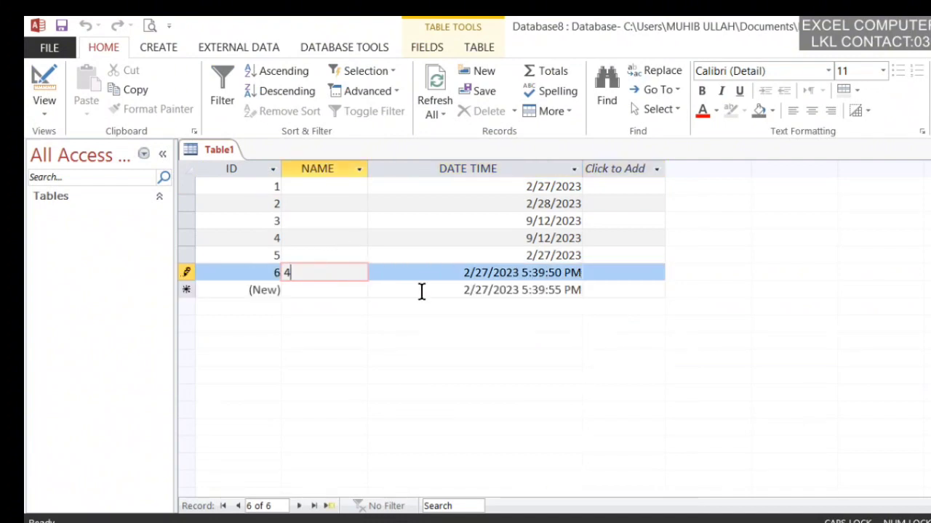
{"action": "left_click", "coordinate": [548, 290]}
{"action": "left_click", "coordinate": [307, 289]}
{"action": "type", "text": "3"}
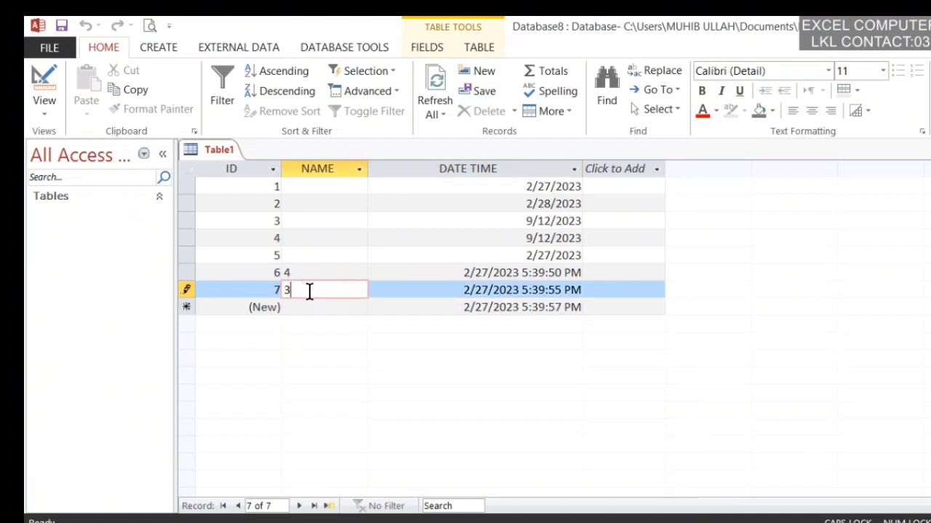
{"action": "left_click", "coordinate": [499, 308]}
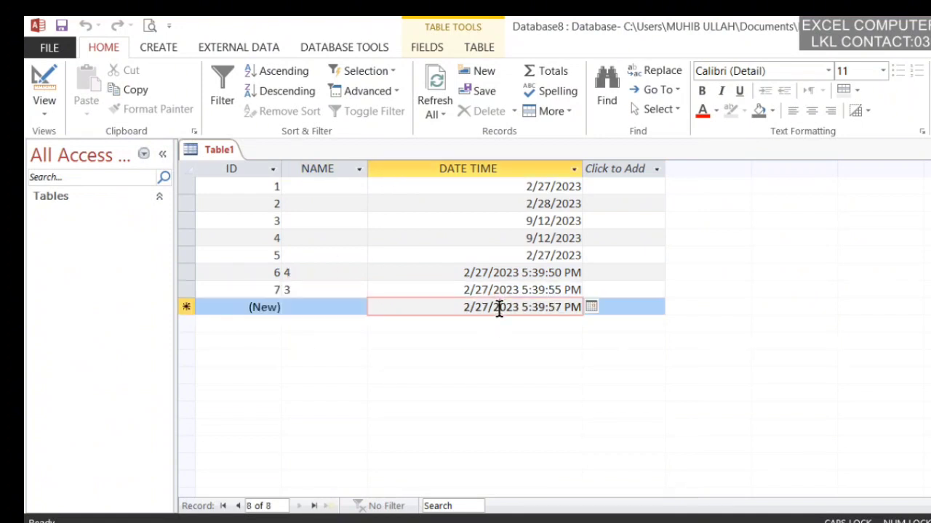
Change the DATE TIME field's Default Value to =Time() in Design View, and save the table while returning to Datasheet View
{"action": "right_click", "coordinate": [228, 154]}
{"action": "left_click", "coordinate": [271, 232]}
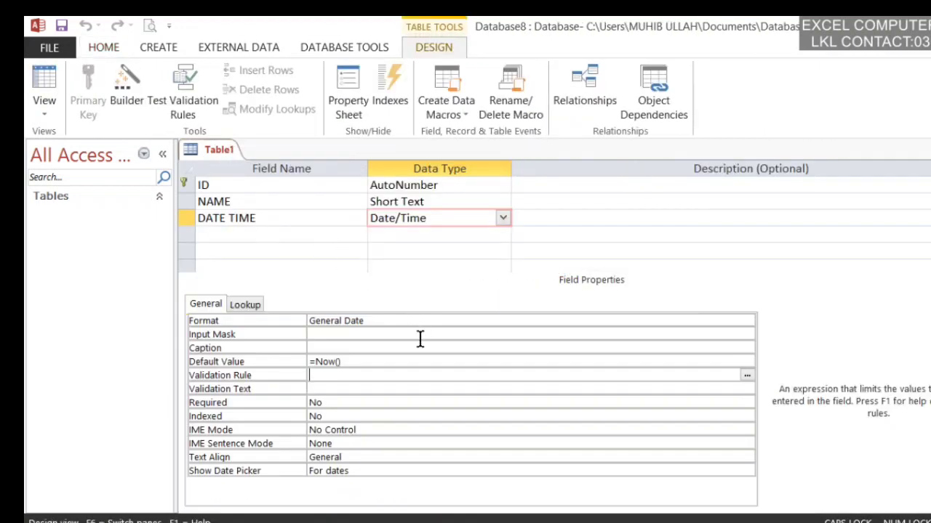
{"action": "left_click", "coordinate": [353, 352]}
{"action": "left_click", "coordinate": [354, 361]}
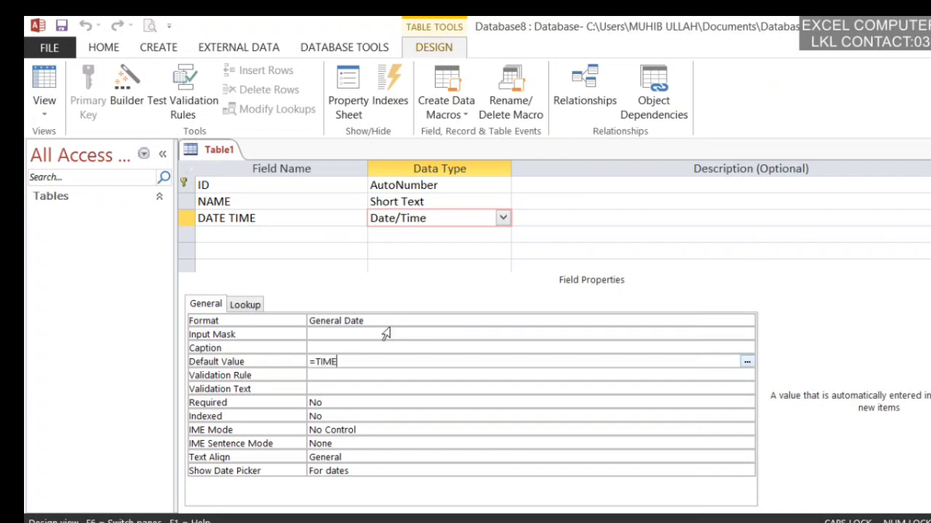
{"action": "key", "text": "Return"}
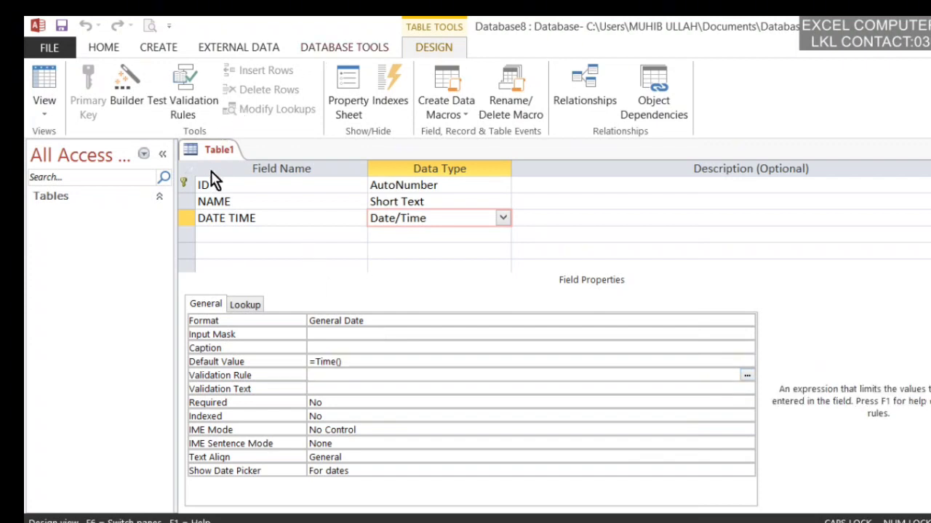
{"action": "right_click", "coordinate": [215, 144]}
{"action": "left_click", "coordinate": [237, 250]}
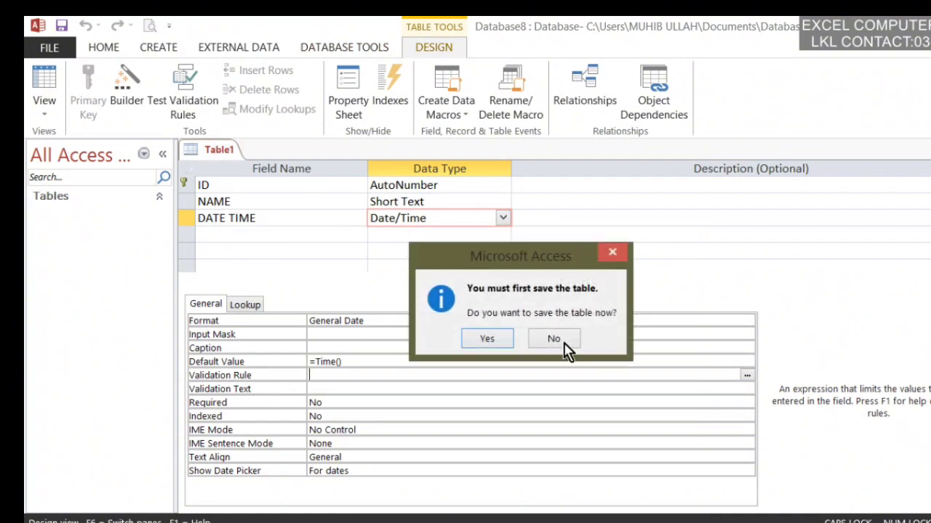
{"action": "left_click", "coordinate": [489, 342]}
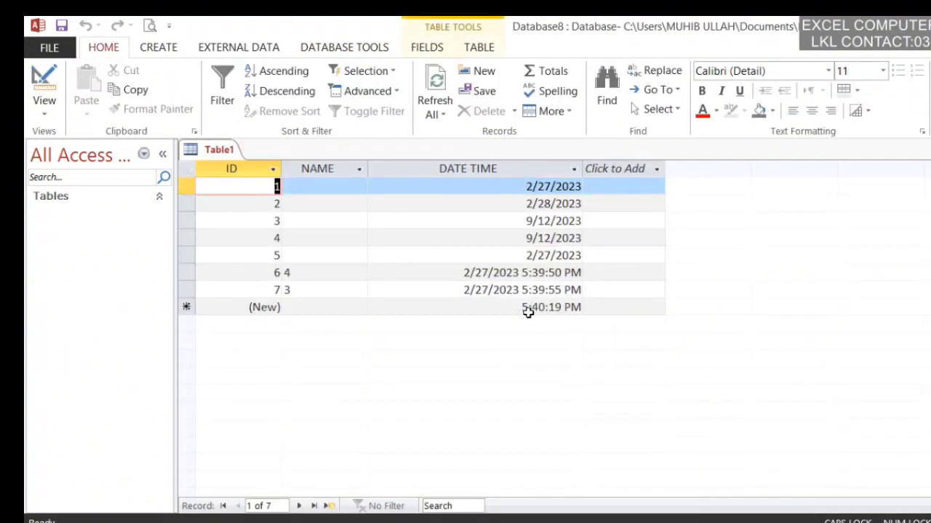
Add two more records, each with 4 as its NAME value, keeping the default times
{"action": "left_click", "coordinate": [305, 307]}
{"action": "type", "text": "4"}
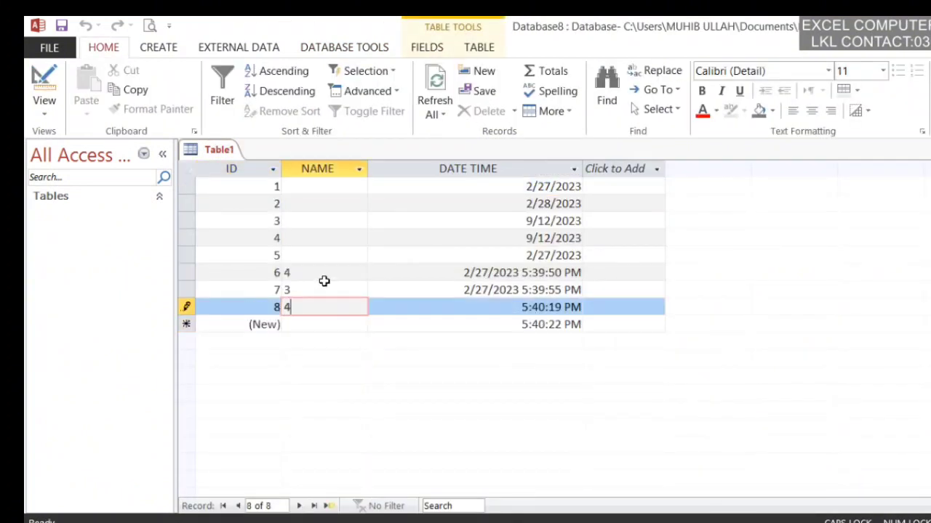
{"action": "left_click", "coordinate": [343, 325]}
{"action": "type", "text": "4"}
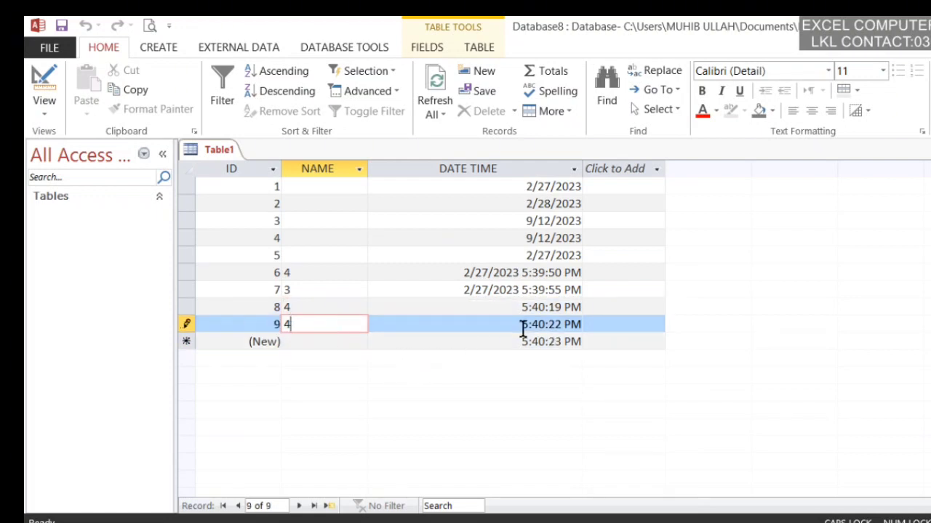
Return to Design View and clear the Default Value property of the DATE TIME field
{"action": "right_click", "coordinate": [205, 146]}
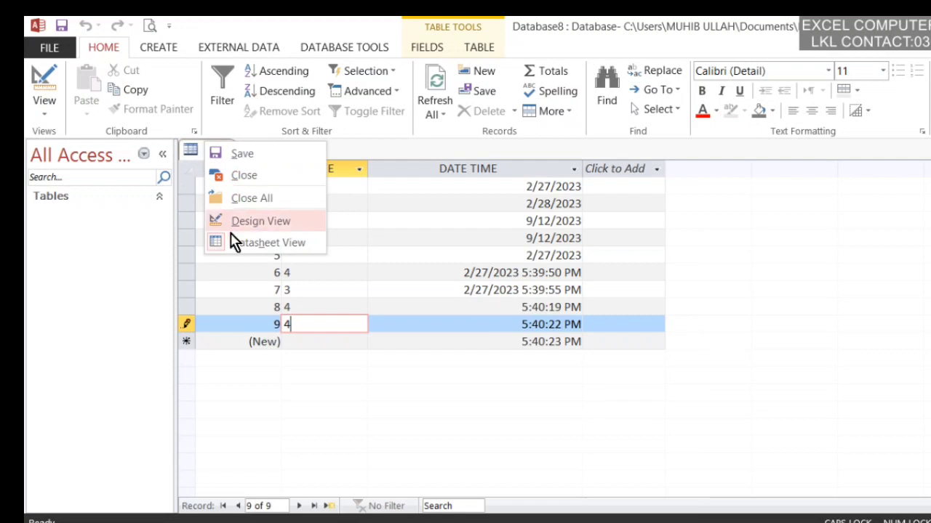
{"action": "left_click", "coordinate": [251, 221]}
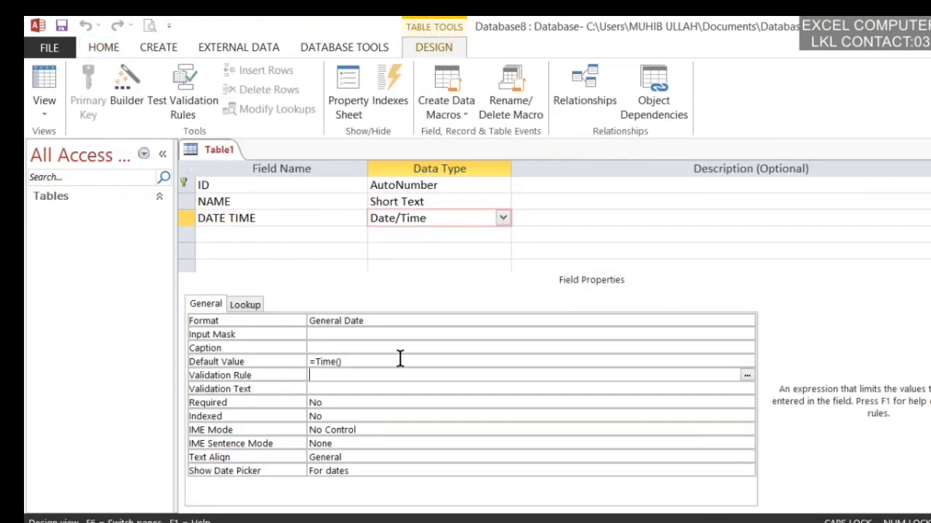
{"action": "left_click", "coordinate": [278, 363]}
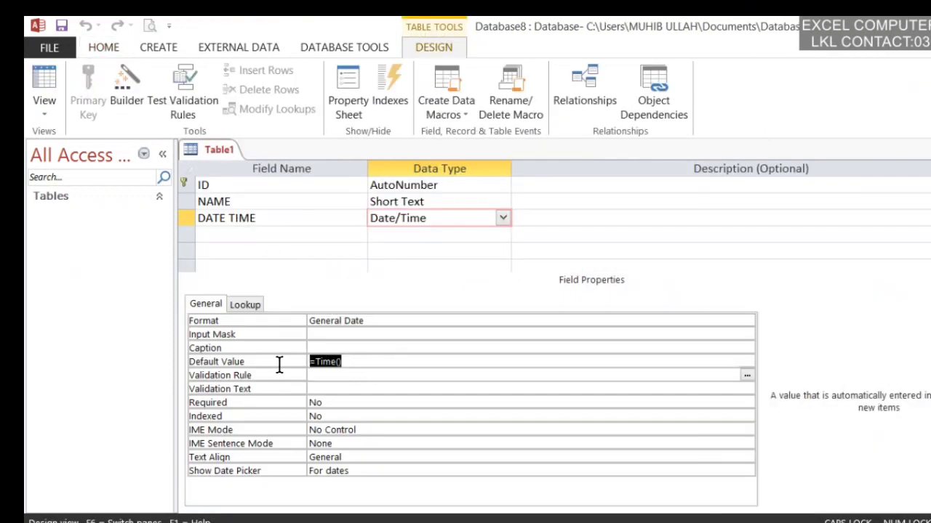
{"action": "key", "text": "Delete"}
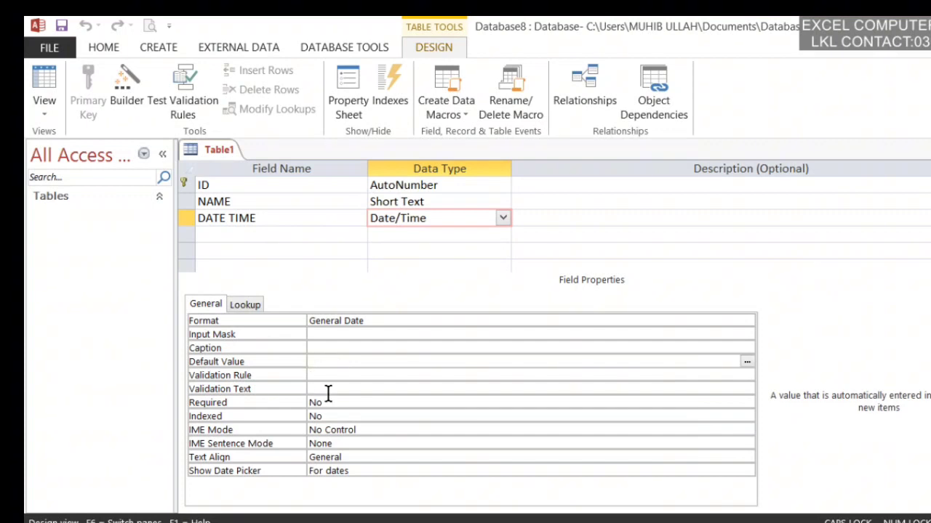
Review the Show Date Picker property, save the table while returning to Datasheet View, and select record 6's DATE TIME cell
{"action": "left_click", "coordinate": [327, 471]}
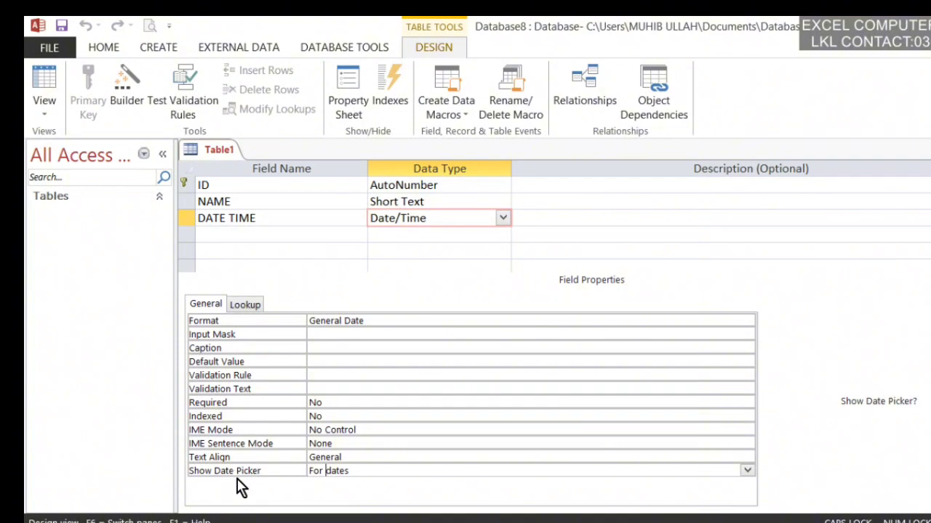
{"action": "right_click", "coordinate": [219, 153]}
{"action": "left_click", "coordinate": [265, 246]}
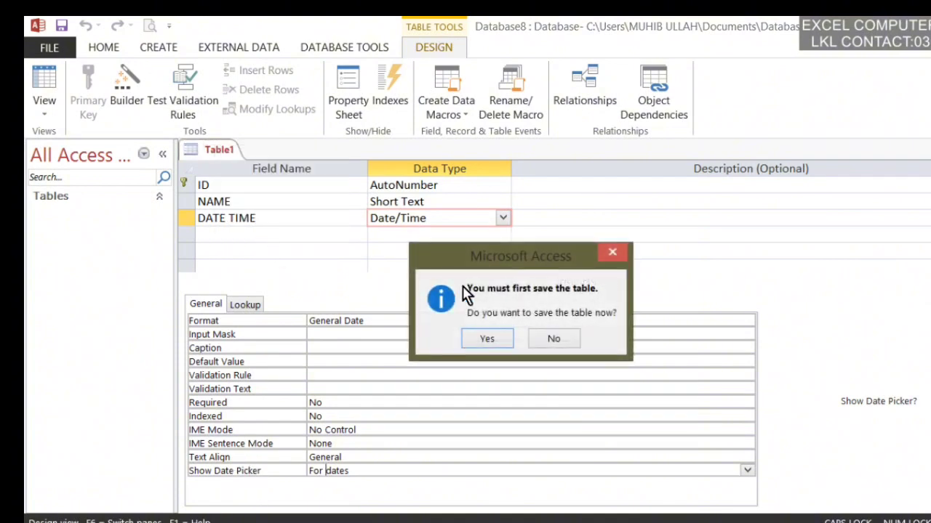
{"action": "left_click", "coordinate": [487, 340]}
{"action": "left_click", "coordinate": [545, 271]}
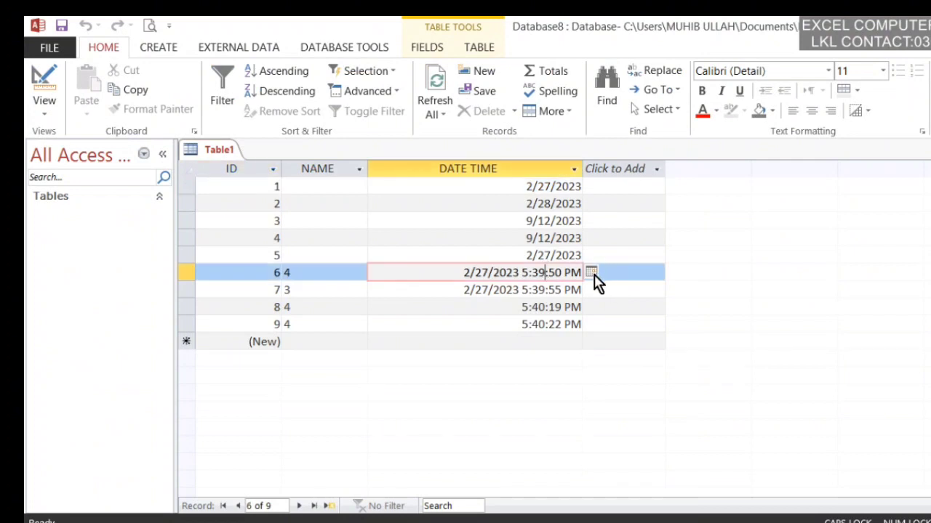
Set the DATE TIME field's Show Date Picker property to Never, save the table, and check the new record's DATE TIME cell in Datasheet View
{"action": "right_click", "coordinate": [219, 155]}
{"action": "left_click", "coordinate": [279, 238]}
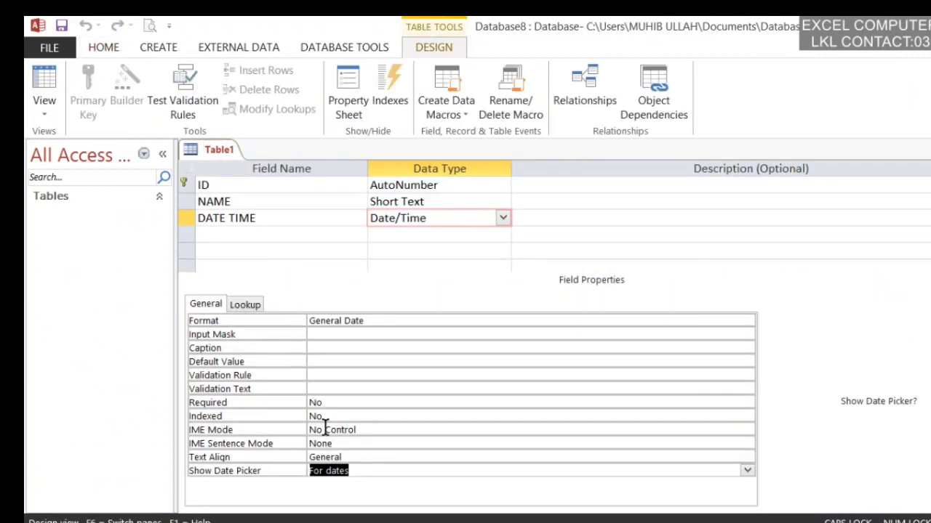
{"action": "double_click", "coordinate": [375, 466]}
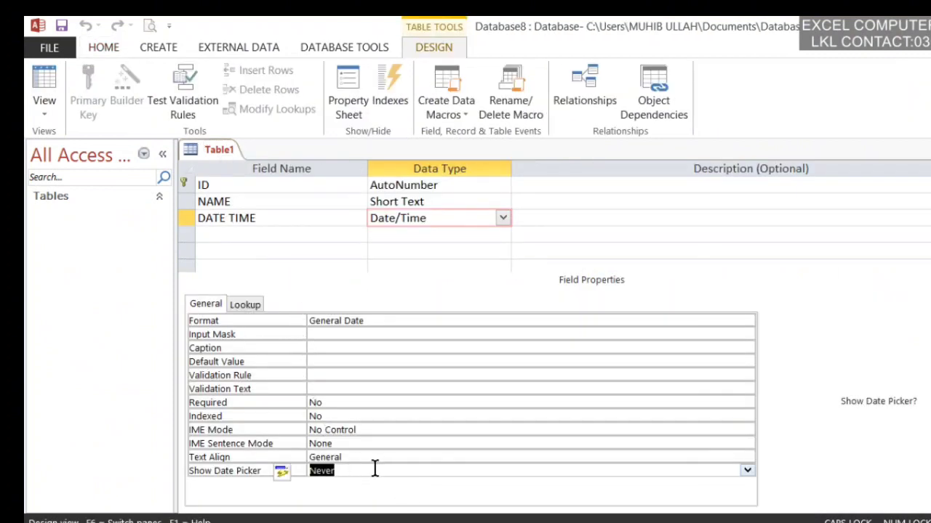
{"action": "right_click", "coordinate": [221, 157]}
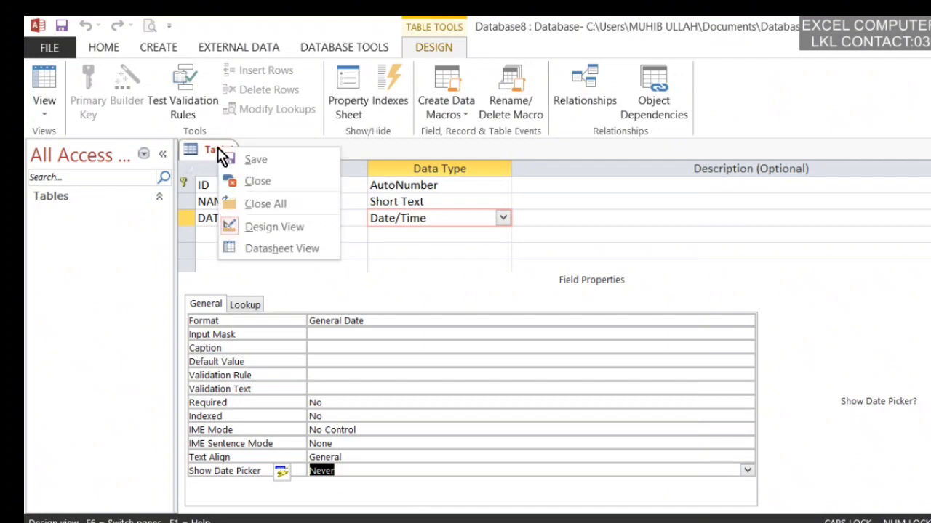
{"action": "left_click", "coordinate": [253, 249]}
{"action": "left_click", "coordinate": [467, 340]}
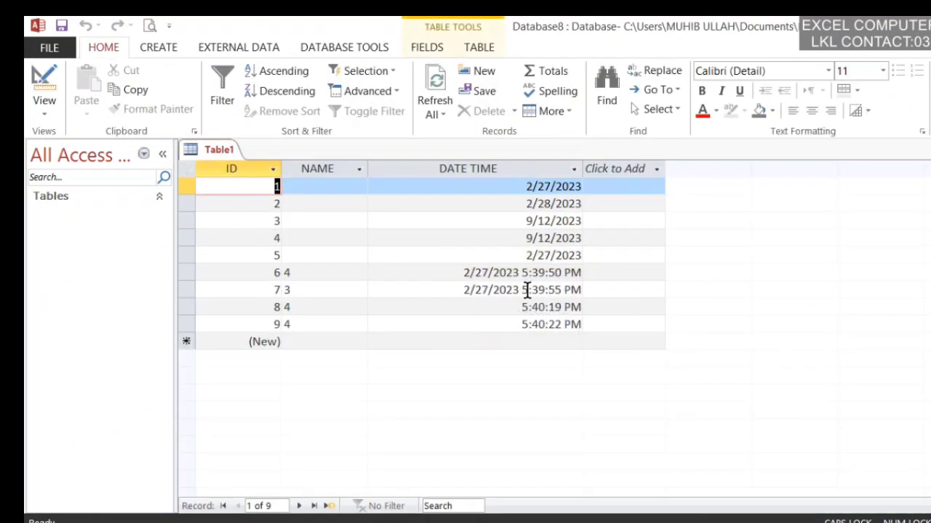
{"action": "left_click", "coordinate": [569, 339]}
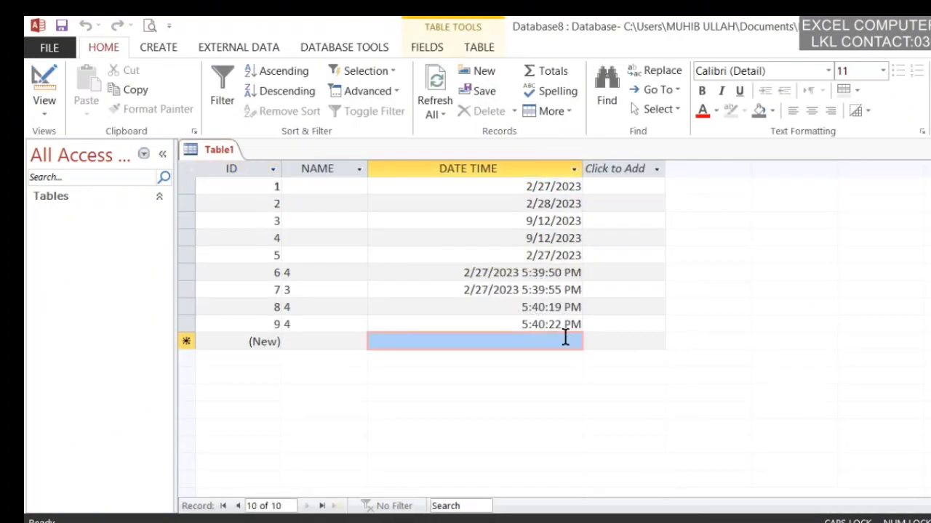
{"action": "left_click", "coordinate": [576, 338]}
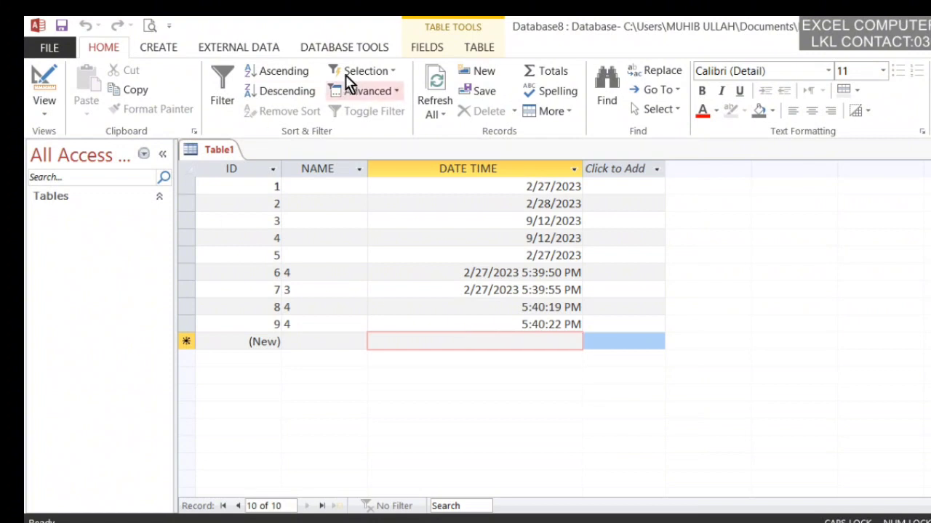
Set the DATE TIME field's Format to Long Date directly in Datasheet View, and switch it to Medium Date
{"action": "left_click", "coordinate": [412, 51]}
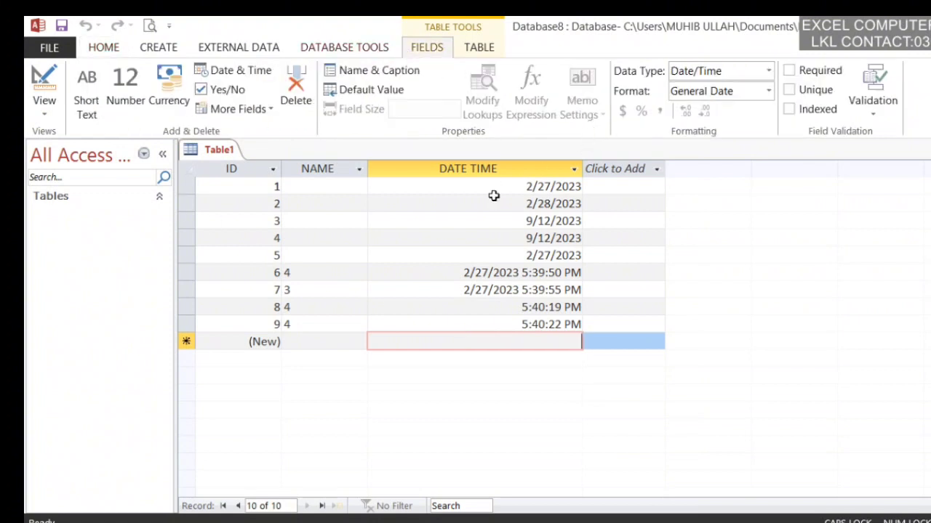
{"action": "left_click", "coordinate": [536, 321]}
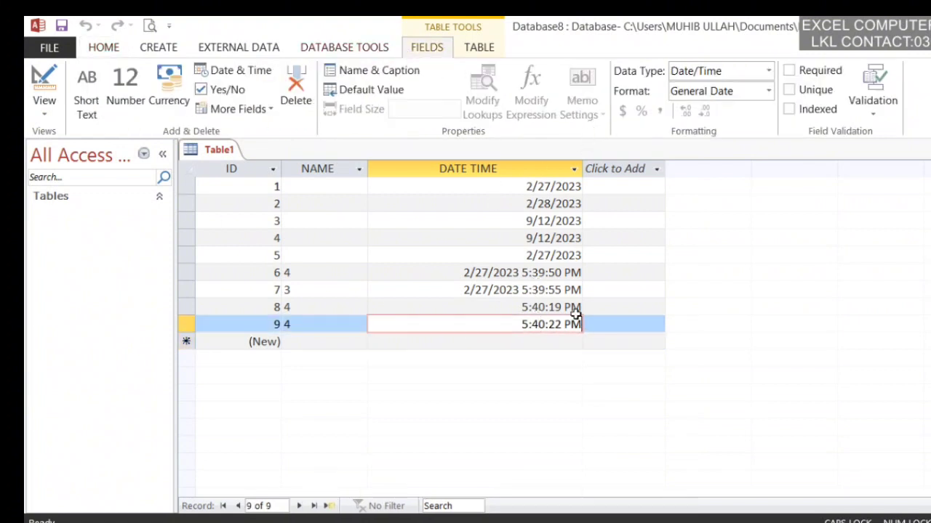
{"action": "left_click", "coordinate": [766, 93]}
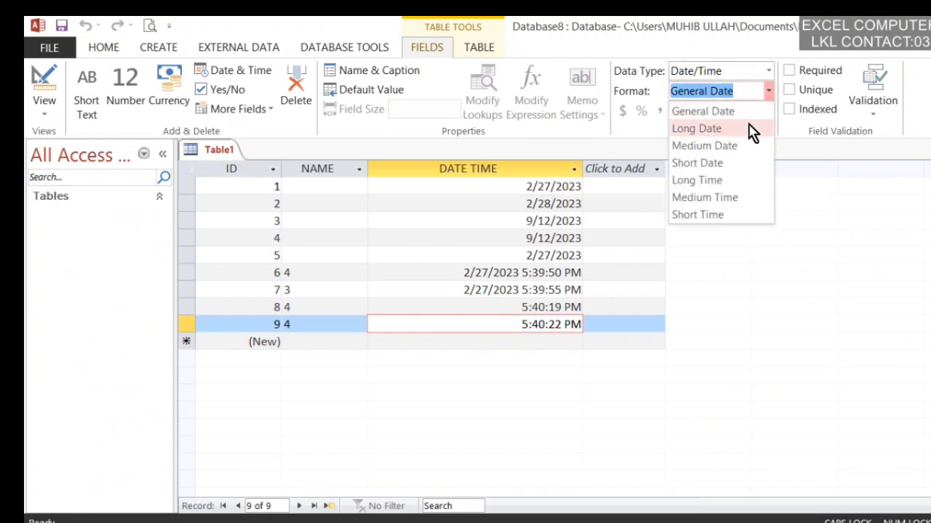
{"action": "left_click", "coordinate": [746, 130]}
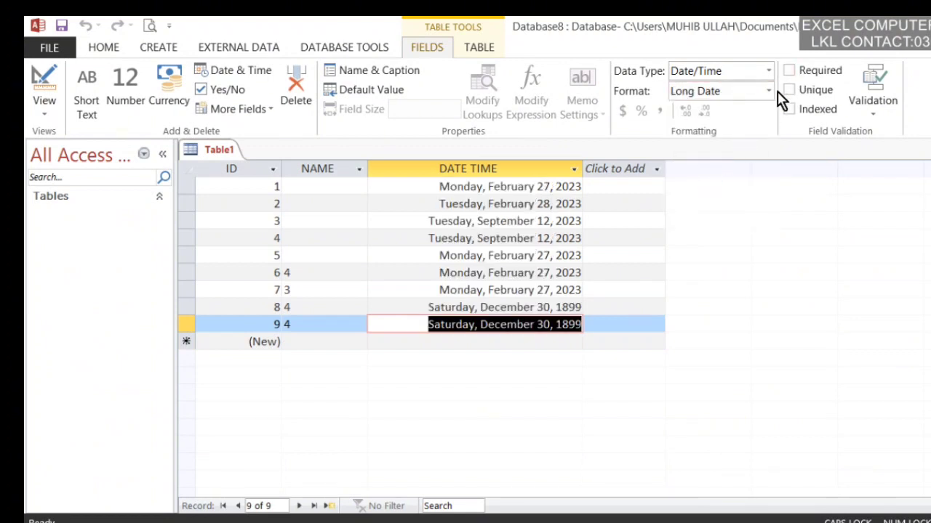
{"action": "left_click", "coordinate": [769, 91]}
{"action": "left_click", "coordinate": [740, 145]}
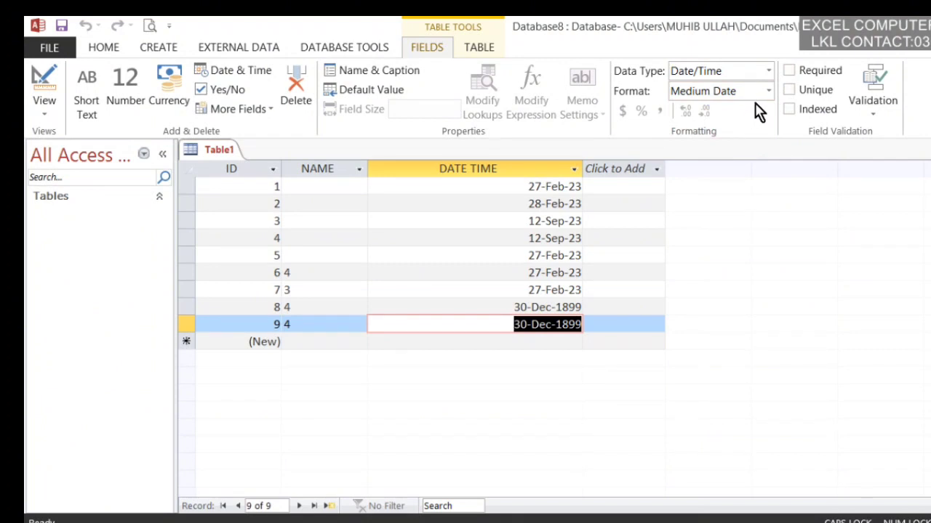
Set the DATE TIME field's Format to Long Time, and switch it to Medium Time
{"action": "left_click", "coordinate": [765, 91]}
{"action": "left_click", "coordinate": [734, 180]}
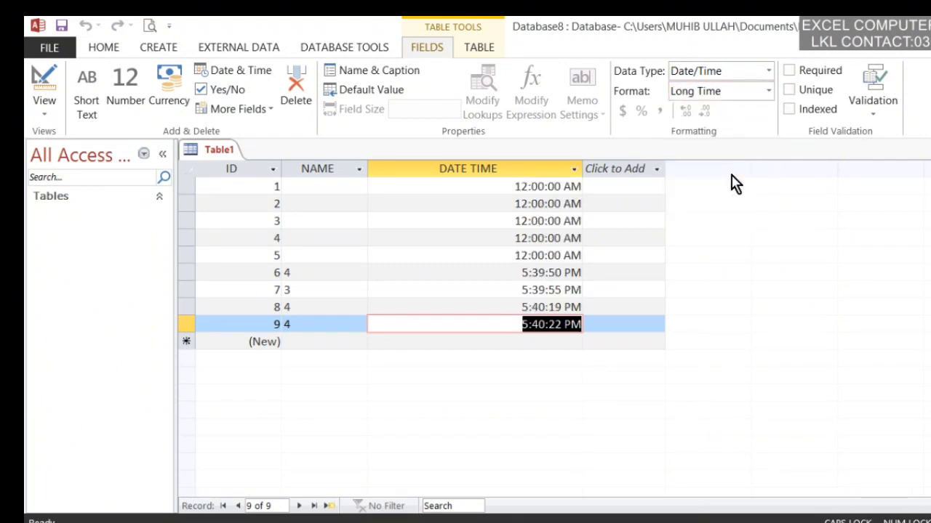
{"action": "left_click", "coordinate": [767, 93]}
{"action": "left_click", "coordinate": [724, 195]}
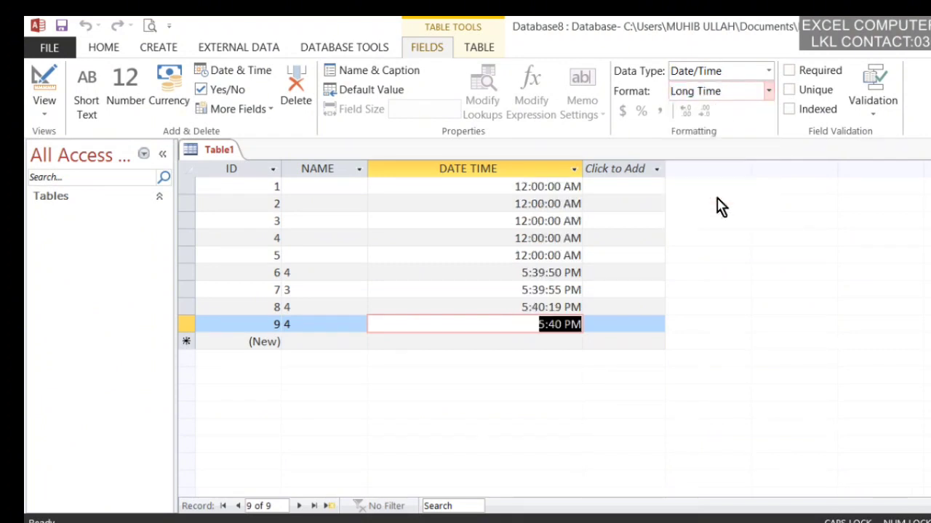
Change the DATE TIME field's data type to Number, and switch it to Long Text
{"action": "left_click", "coordinate": [768, 72]}
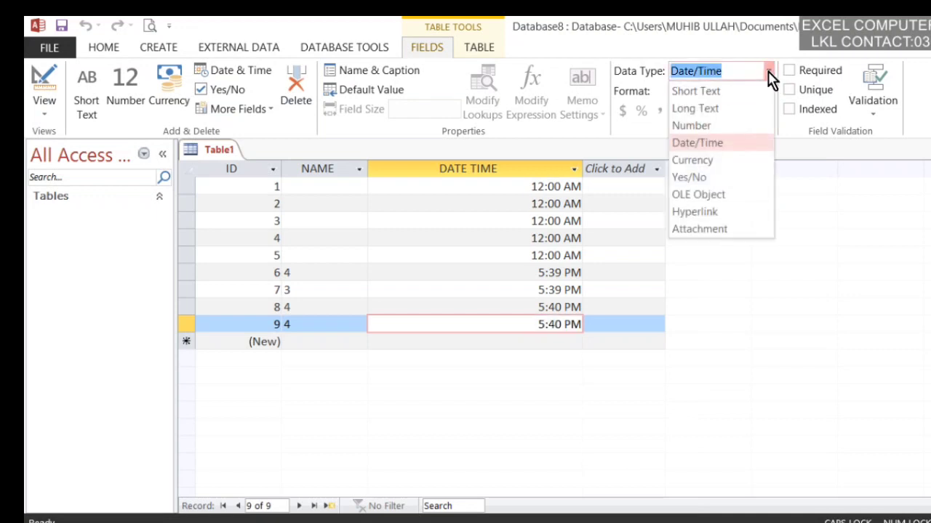
{"action": "left_click", "coordinate": [748, 127]}
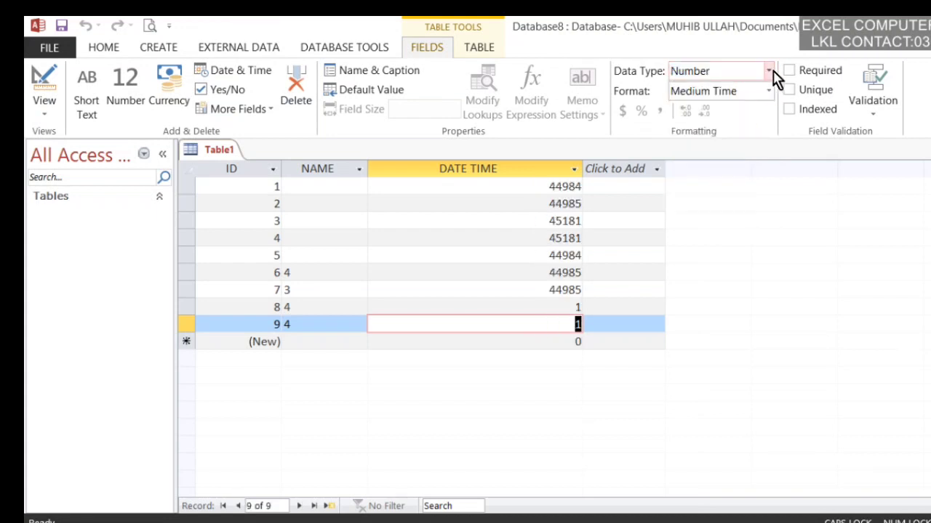
{"action": "left_click", "coordinate": [774, 71]}
{"action": "left_click", "coordinate": [738, 110]}
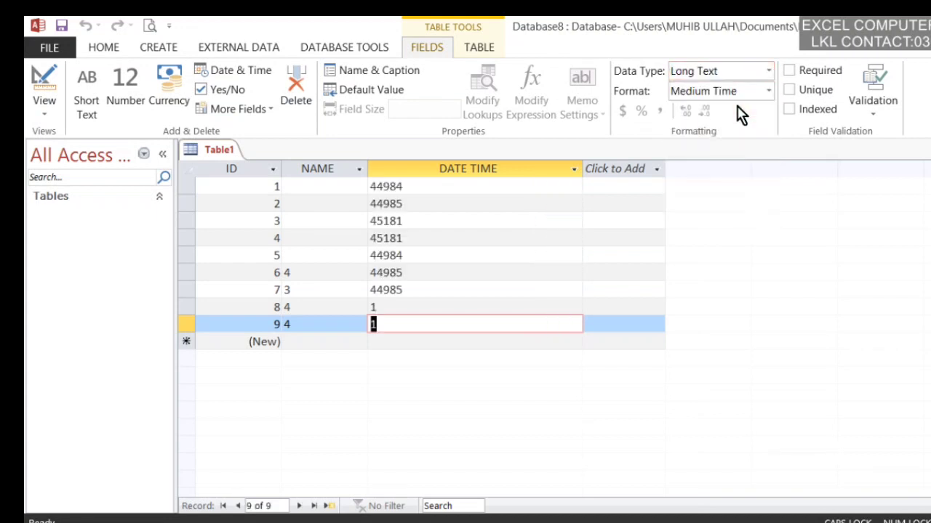
Try to change the DATE TIME field's data type to Short Text, declining the conversion when asked
{"action": "left_click", "coordinate": [770, 70]}
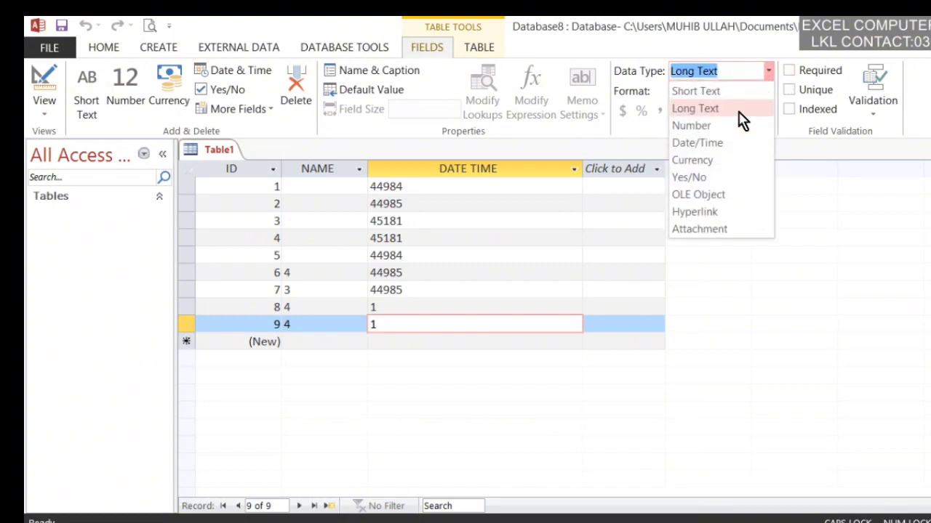
{"action": "left_click", "coordinate": [742, 88]}
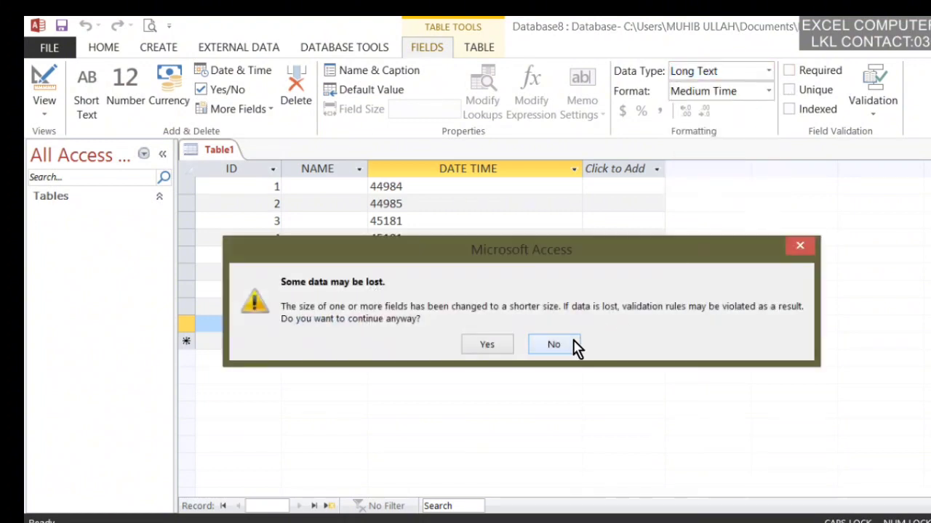
{"action": "left_click", "coordinate": [573, 339]}
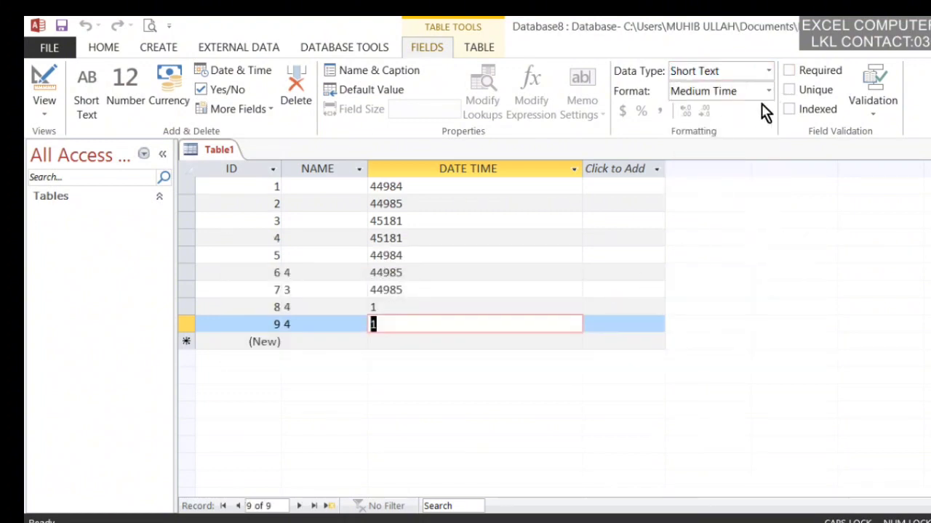
Change the DATE TIME field's data type back to Date/Time, accepting the loss of values that cannot be converted
{"action": "left_click", "coordinate": [769, 71]}
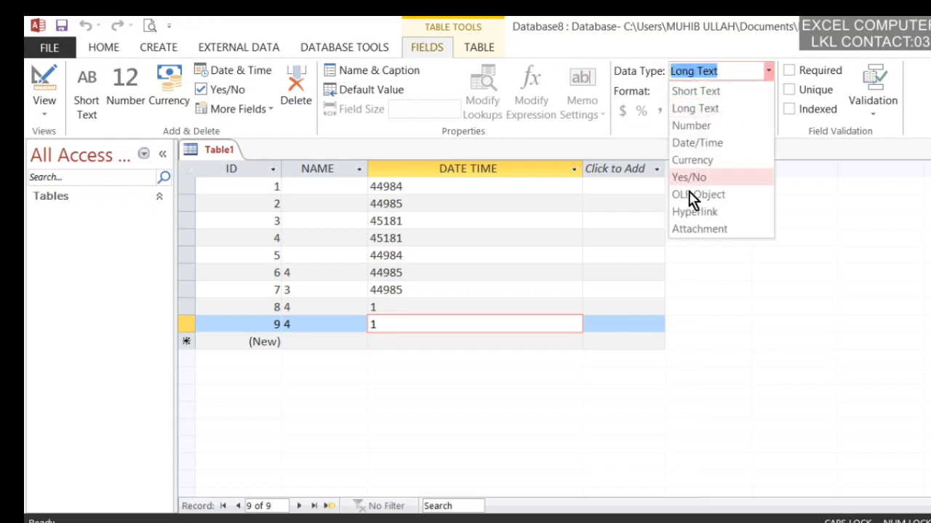
{"action": "left_click", "coordinate": [727, 151]}
{"action": "left_click", "coordinate": [491, 345]}
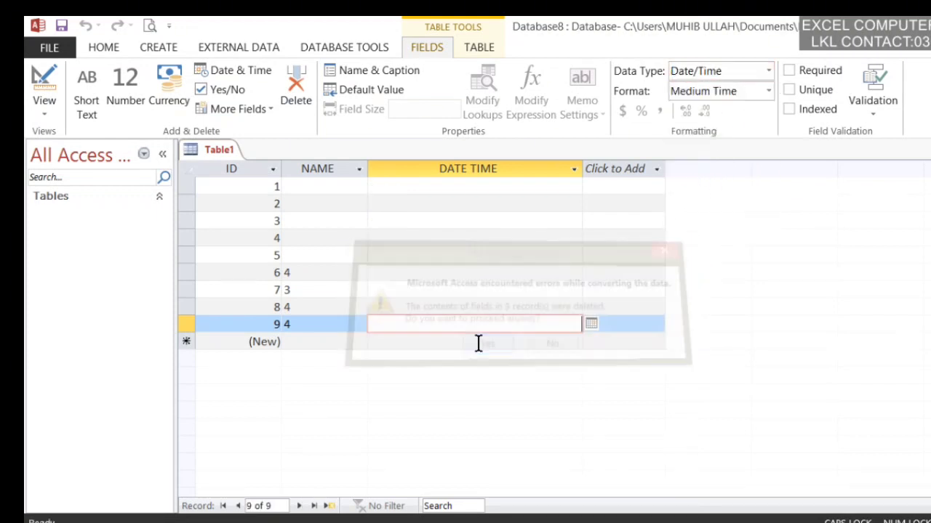
Enter February 8, 2023 in record 8's DATE TIME cell using the date picker
{"action": "left_click", "coordinate": [524, 305]}
{"action": "left_click", "coordinate": [591, 307]}
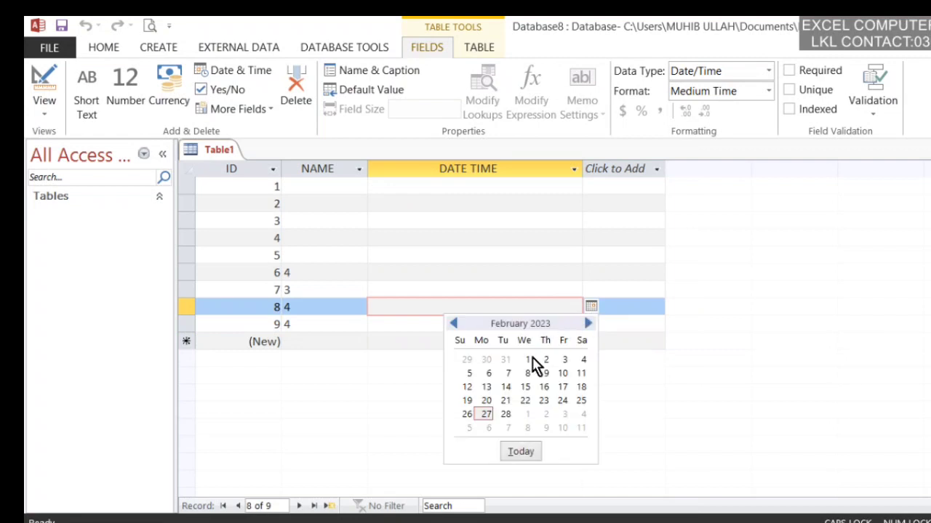
{"action": "left_click", "coordinate": [522, 372]}
{"action": "left_click", "coordinate": [575, 206]}
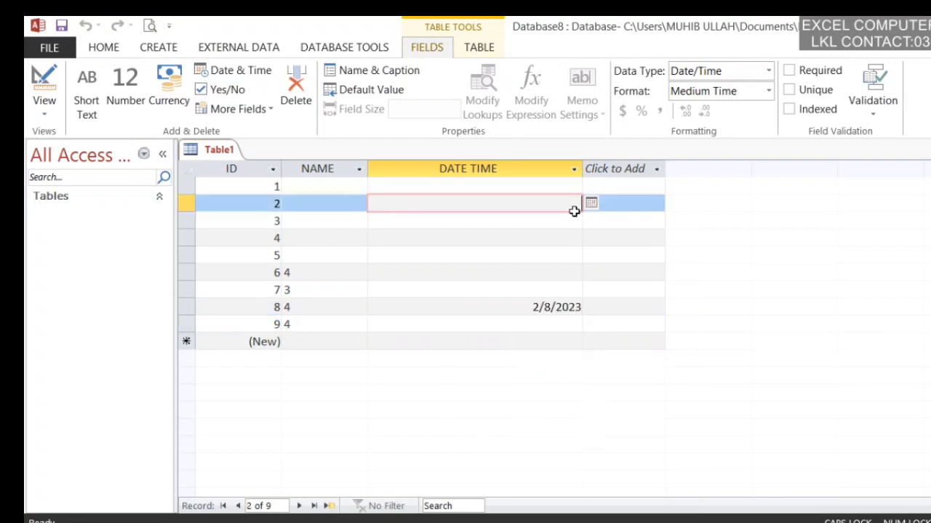
Set the DATE TIME field's Format to Long Date and select record 8's date
{"action": "left_click", "coordinate": [519, 269]}
{"action": "left_click", "coordinate": [768, 91]}
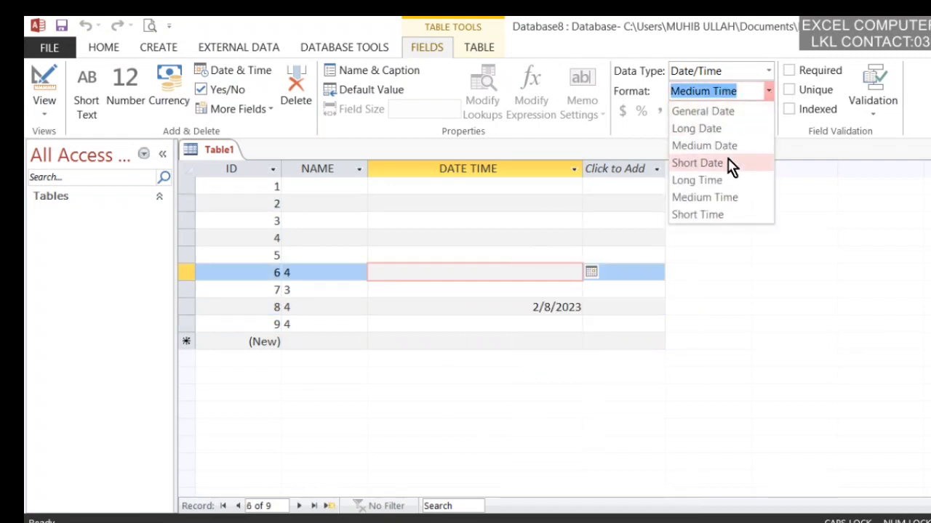
{"action": "left_click", "coordinate": [713, 129]}
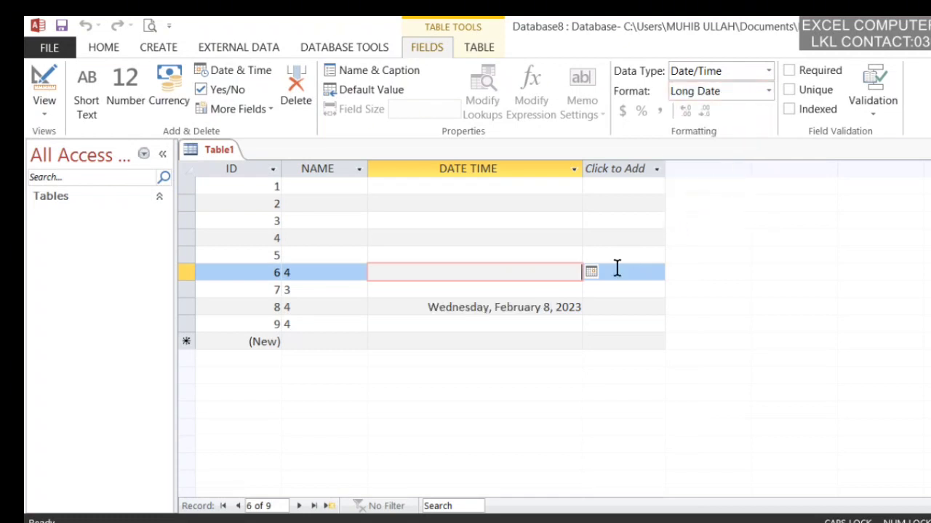
{"action": "left_click", "coordinate": [527, 309]}
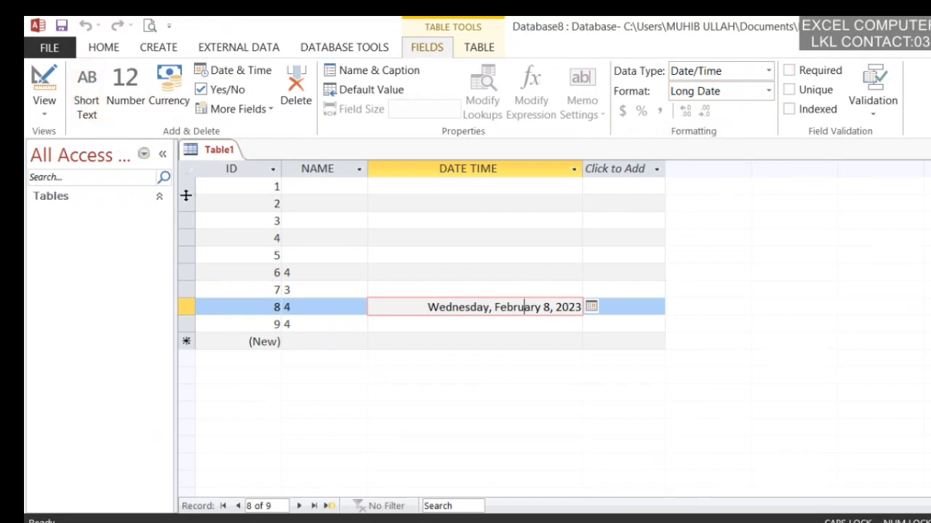
Return to Design View and add a PAY field below DATE TIME with the Currency data type
{"action": "right_click", "coordinate": [222, 154]}
{"action": "left_click", "coordinate": [268, 233]}
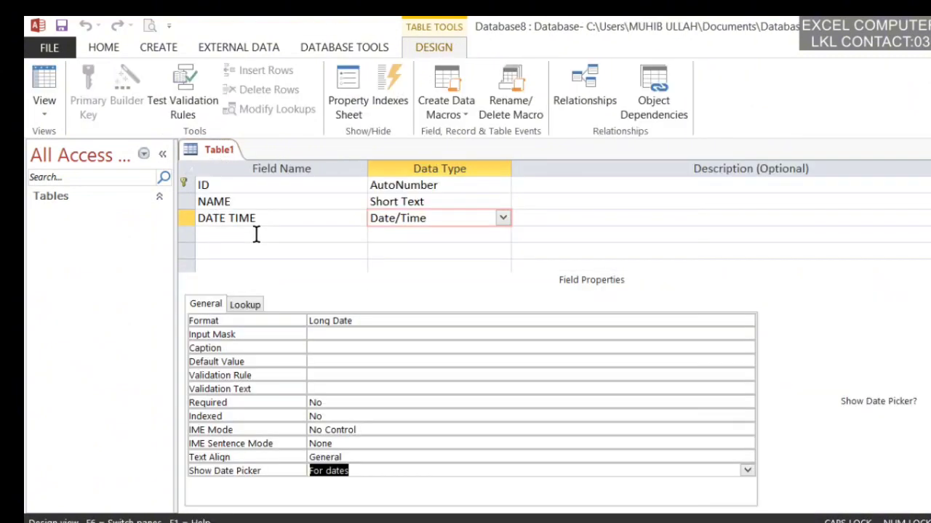
{"action": "left_click", "coordinate": [508, 220]}
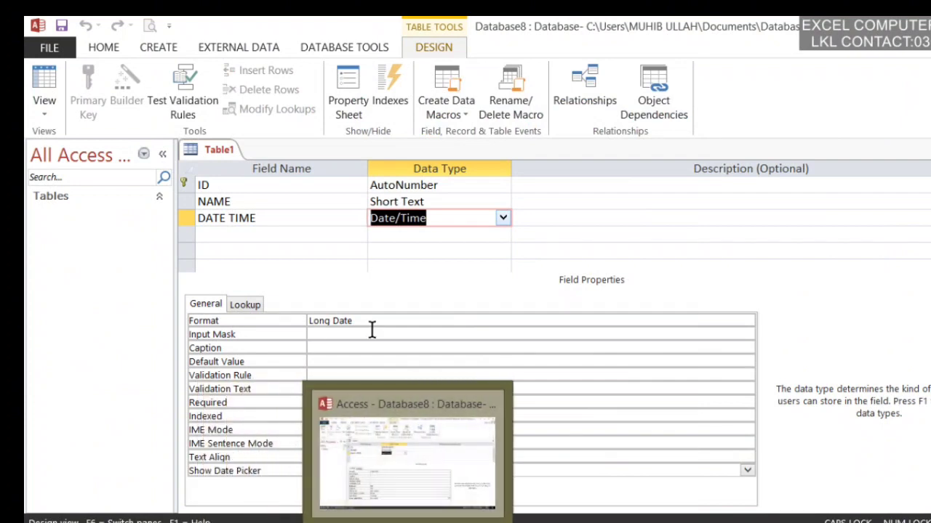
{"action": "left_click", "coordinate": [465, 233]}
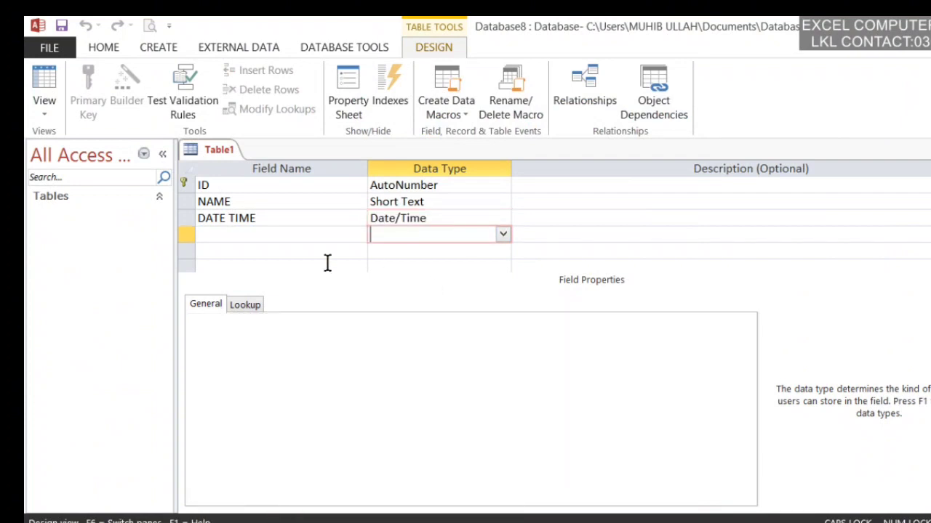
{"action": "left_click", "coordinate": [279, 234]}
{"action": "type", "text": "PAY"}
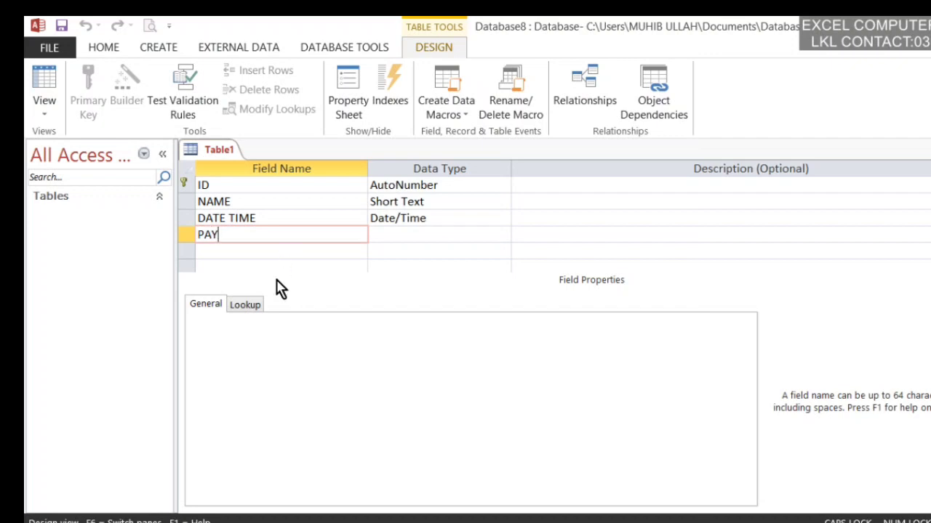
{"action": "key", "text": "Tab"}
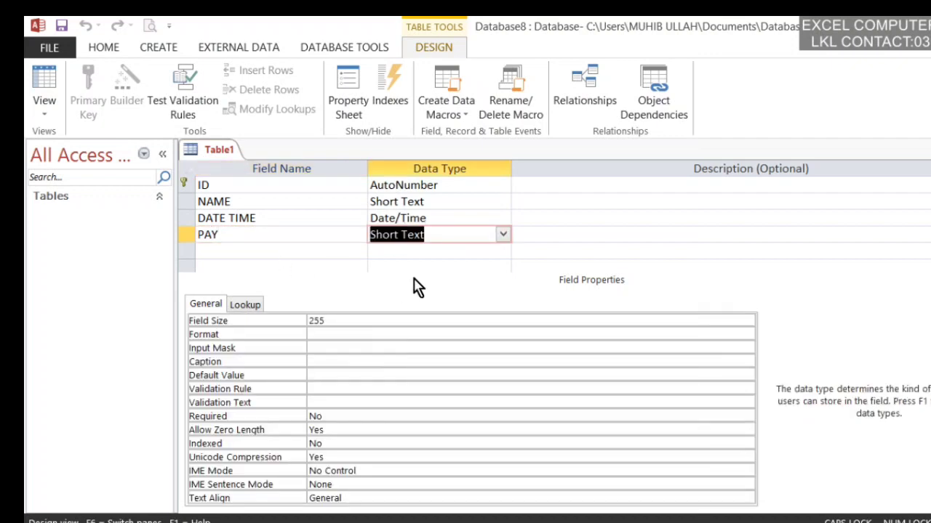
{"action": "type", "text": "CUrrency"}
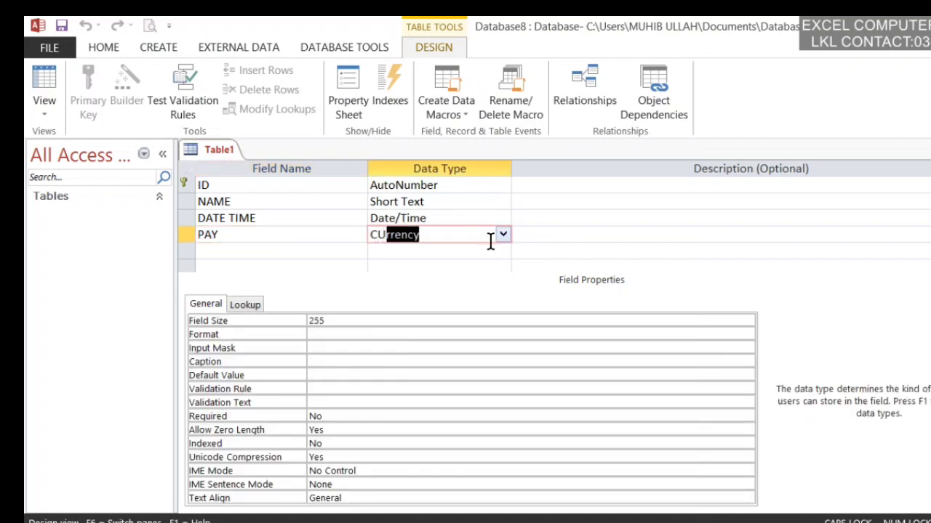
{"action": "left_click", "coordinate": [433, 251]}
{"action": "key", "text": "Up"}
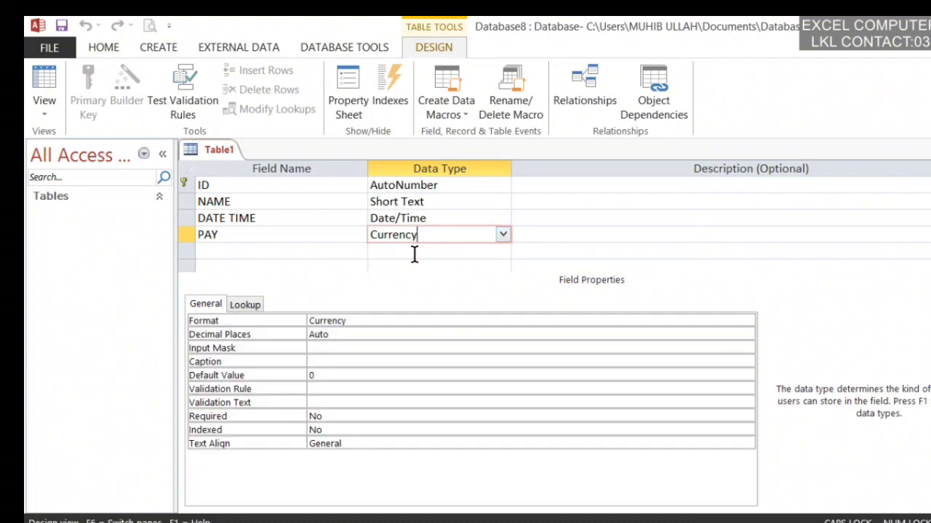
Review the PAY field's Format options and cycle the property through the available formats to General Number
{"action": "left_click", "coordinate": [356, 319]}
{"action": "left_click", "coordinate": [748, 323]}
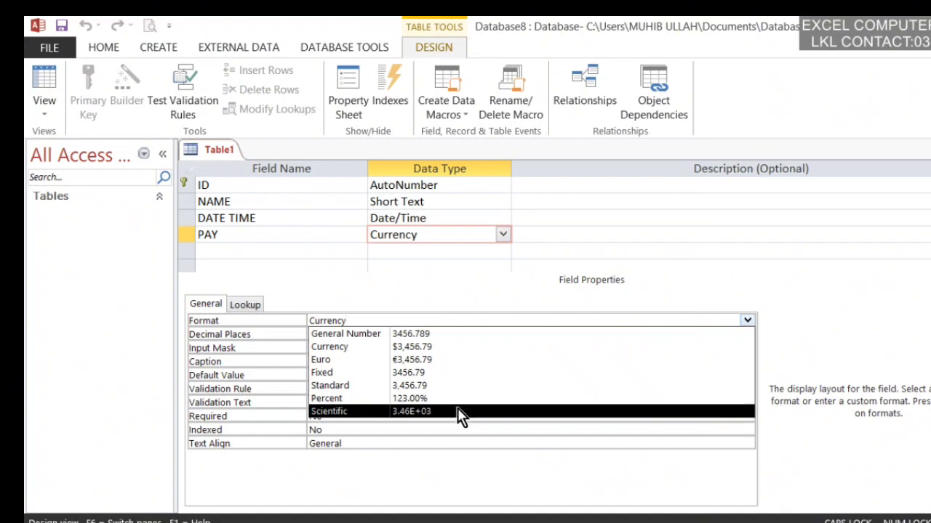
{"action": "left_click", "coordinate": [442, 346]}
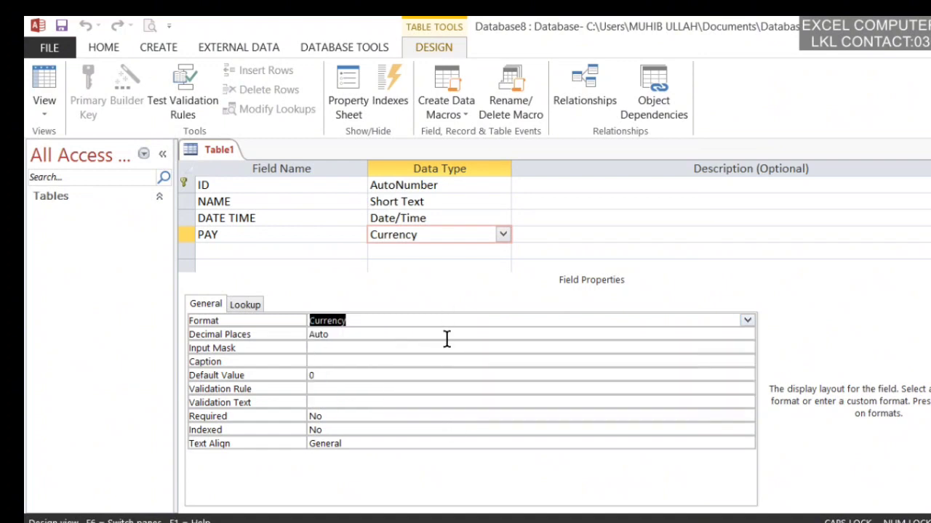
{"action": "left_click", "coordinate": [442, 331]}
{"action": "double_click", "coordinate": [449, 319]}
{"action": "double_click", "coordinate": [454, 318]}
{"action": "double_click", "coordinate": [455, 319]}
{"action": "left_click", "coordinate": [454, 318]}
{"action": "double_click", "coordinate": [455, 318]}
{"action": "double_click", "coordinate": [455, 318]}
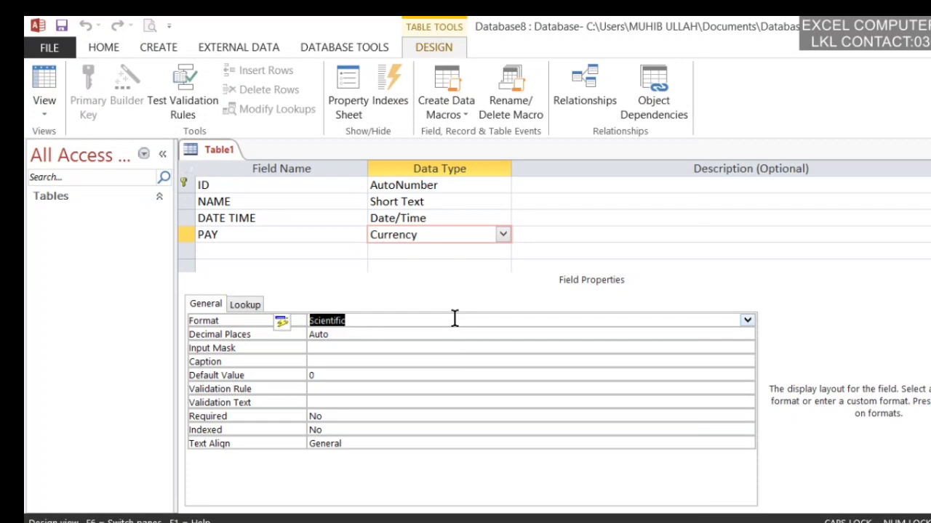
{"action": "double_click", "coordinate": [455, 318]}
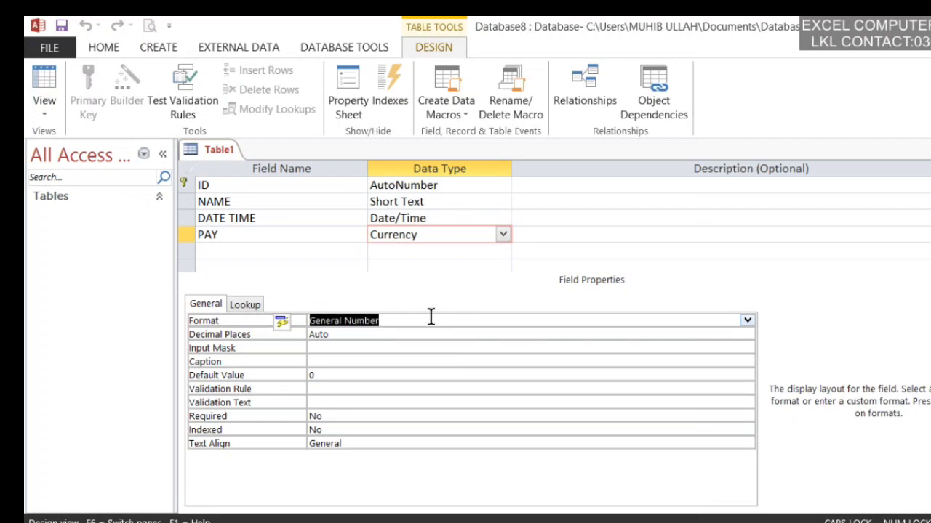
Save the table while returning to Datasheet View, and enter $0.0440 as the new record's PAY value
{"action": "right_click", "coordinate": [213, 146]}
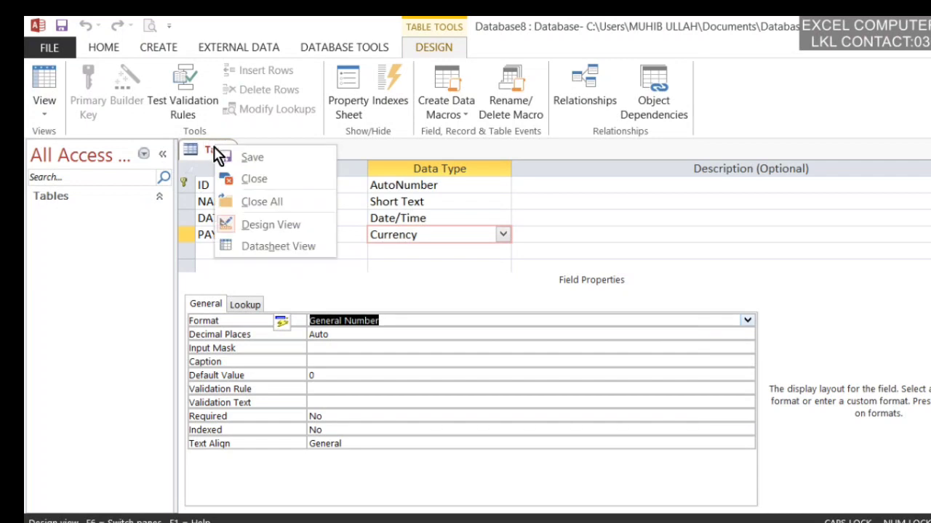
{"action": "left_click", "coordinate": [290, 249]}
{"action": "left_click", "coordinate": [486, 339]}
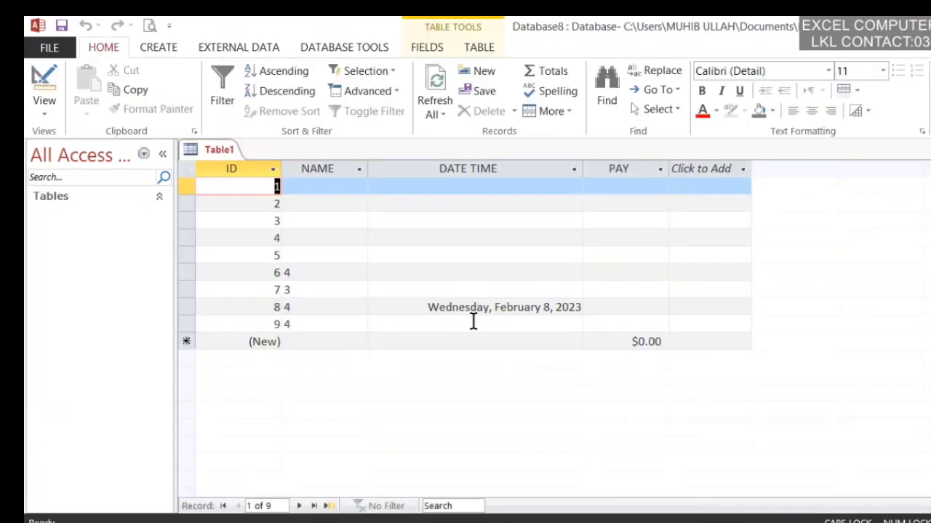
{"action": "left_click", "coordinate": [627, 342]}
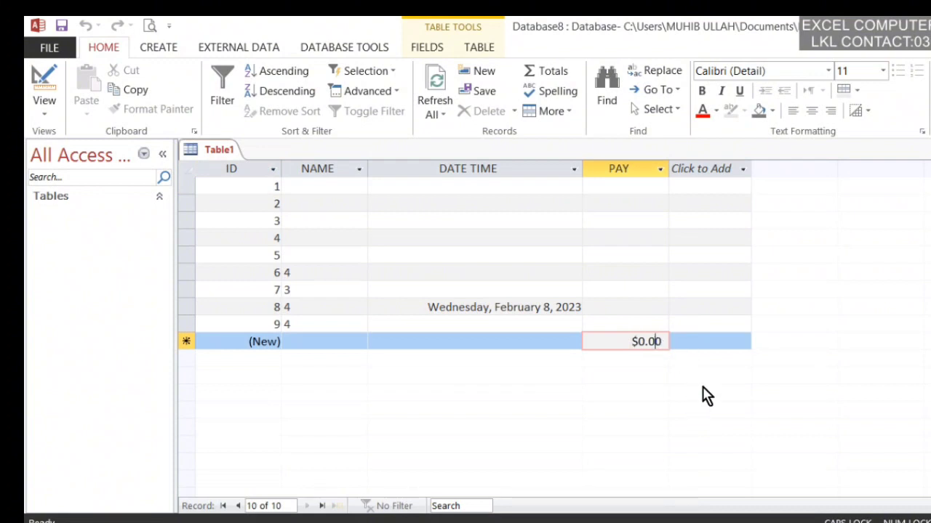
{"action": "type", "text": "44"}
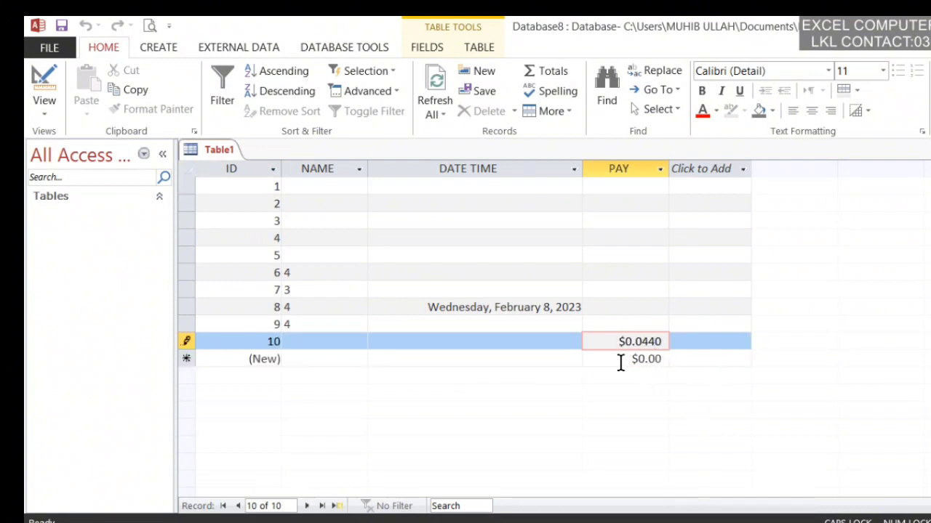
Try to enter 44 in front of the default $0.00 in record 11's PAY cell
{"action": "left_click", "coordinate": [621, 359]}
{"action": "type", "text": "44"}
{"action": "left_click", "coordinate": [647, 373]}
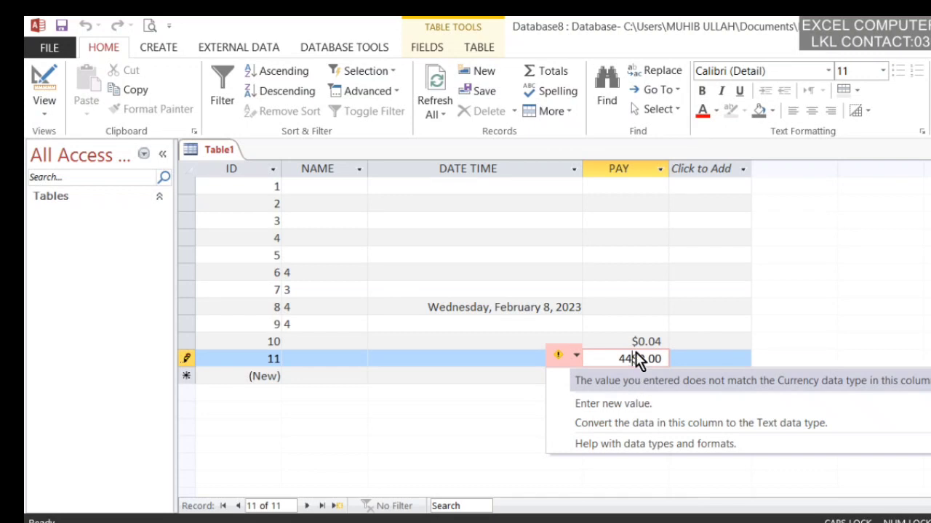
{"action": "left_click", "coordinate": [644, 324]}
{"action": "type", "text": "="}
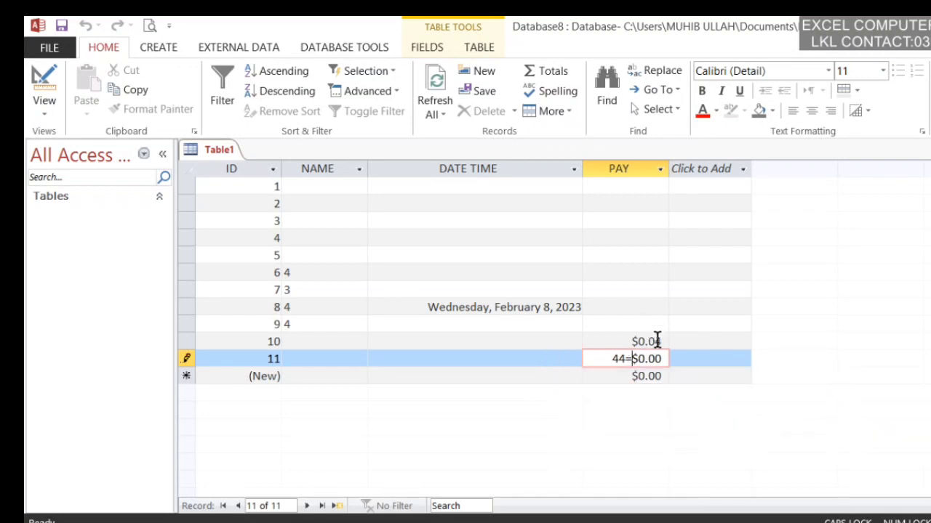
{"action": "key", "text": "BackSpace"}
{"action": "key", "text": "BackSpace"}
{"action": "left_click", "coordinate": [633, 374]}
{"action": "left_click", "coordinate": [633, 404]}
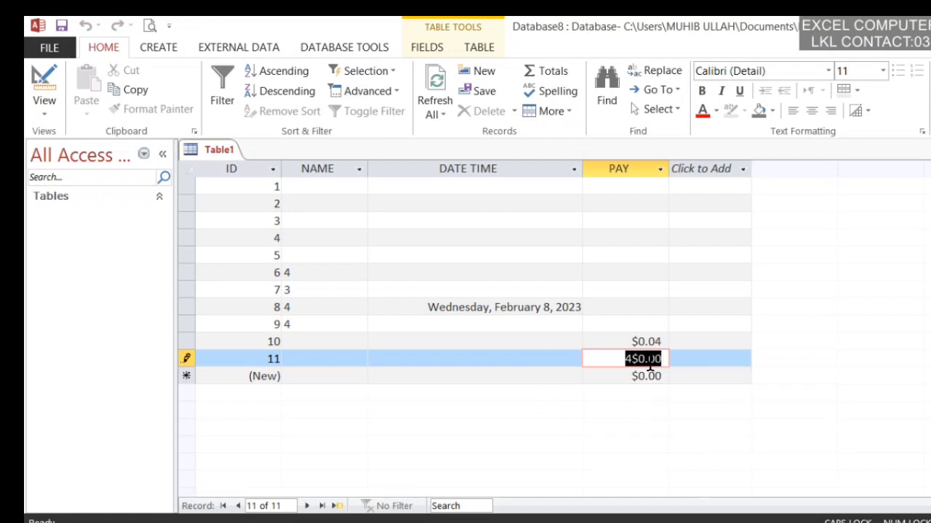
Correct record 11's PAY value to $80.00 and commit the record
{"action": "left_click", "coordinate": [638, 358]}
{"action": "type", "text": "8"}
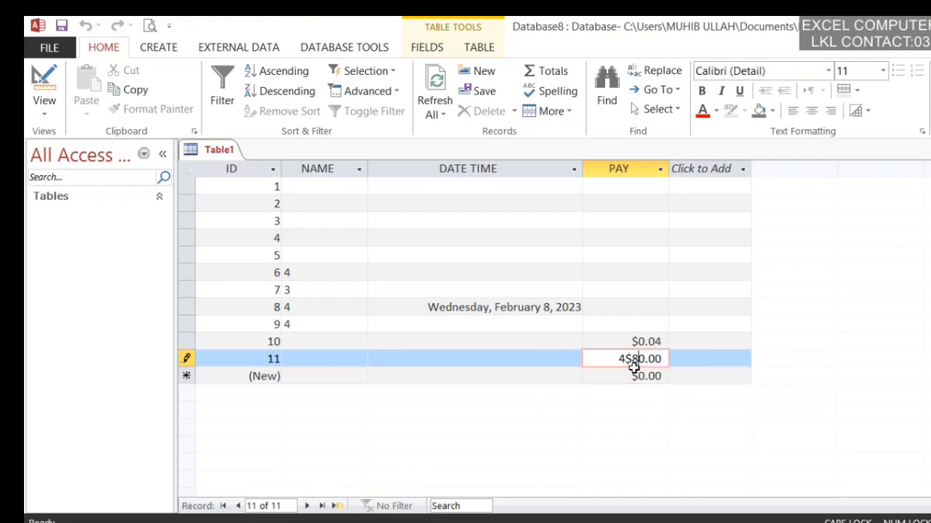
{"action": "key", "text": "Home"}
{"action": "key", "text": "Delete"}
{"action": "left_click", "coordinate": [640, 376]}
{"action": "left_click", "coordinate": [644, 359]}
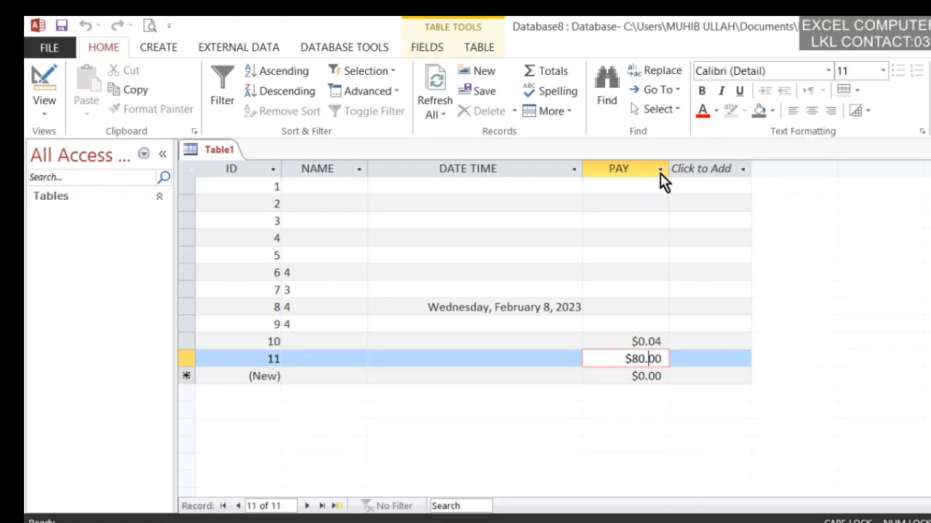
Set the PAY field's format to General Number in the datasheet
{"action": "left_click", "coordinate": [434, 47]}
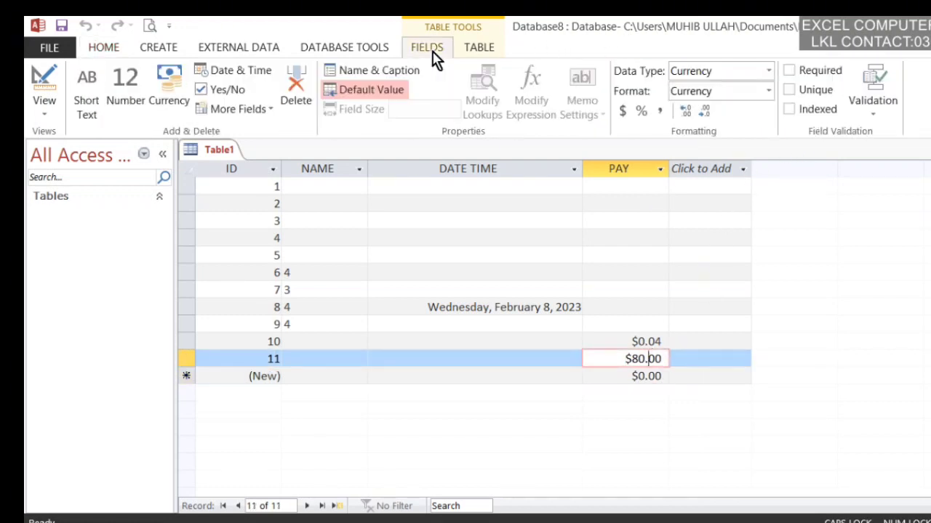
{"action": "left_click", "coordinate": [767, 90]}
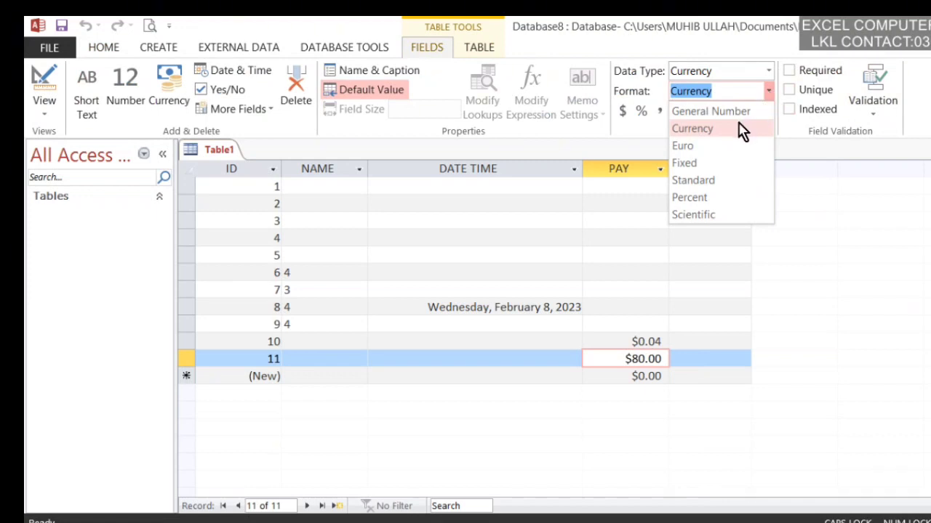
{"action": "left_click", "coordinate": [727, 112]}
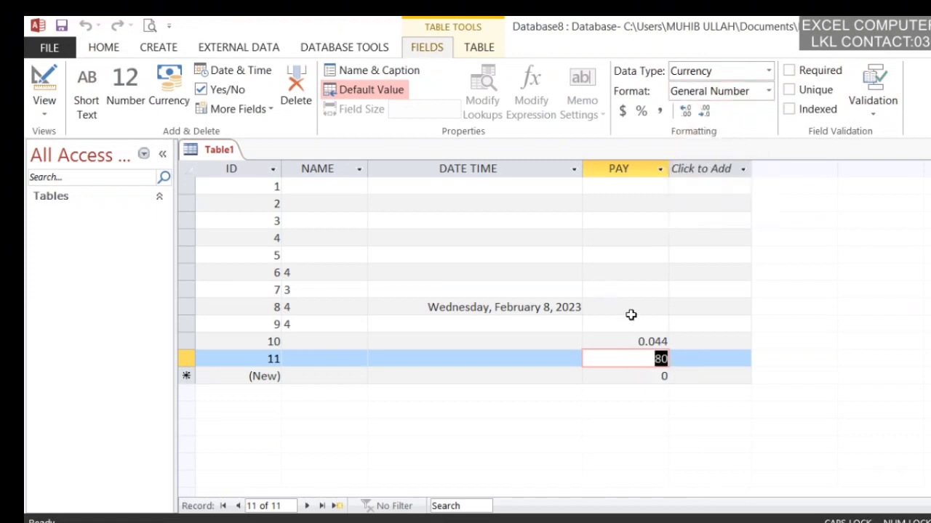
{"action": "left_click", "coordinate": [655, 323]}
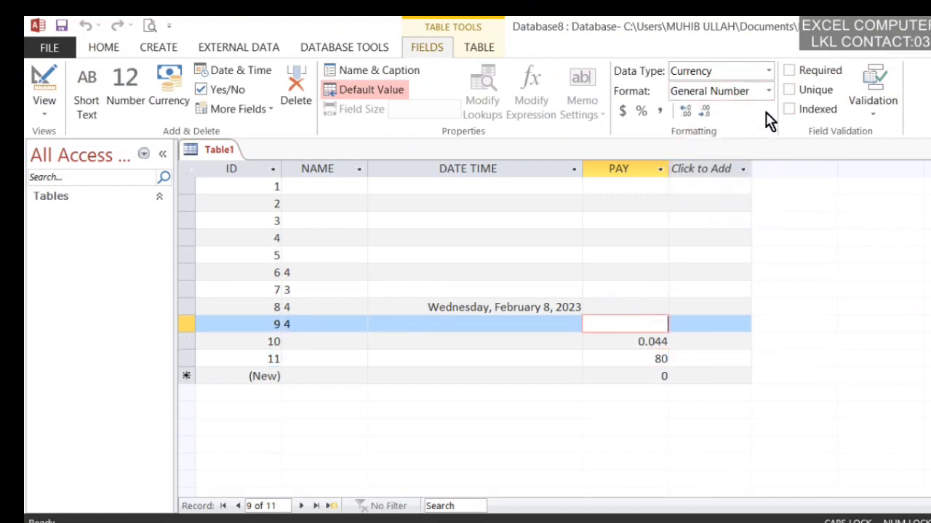
{"action": "left_click", "coordinate": [769, 73]}
{"action": "left_click", "coordinate": [769, 79]}
Decrease the PAY field's decimals, then increase them to seven decimal places
{"action": "left_click", "coordinate": [703, 111]}
{"action": "left_click", "coordinate": [703, 111]}
{"action": "left_click", "coordinate": [659, 357]}
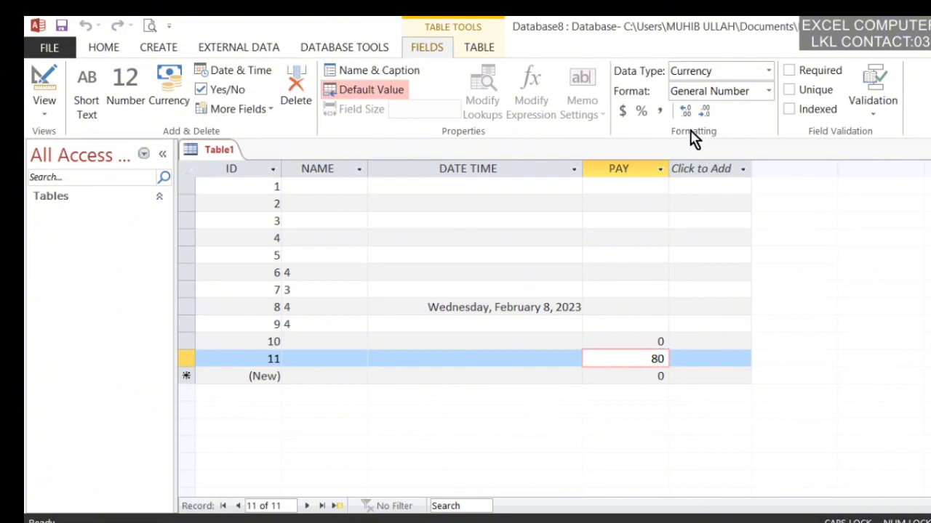
{"action": "left_click", "coordinate": [685, 111]}
{"action": "left_click", "coordinate": [684, 110]}
{"action": "left_click", "coordinate": [684, 111]}
{"action": "left_click", "coordinate": [684, 110]}
{"action": "left_click", "coordinate": [685, 111]}
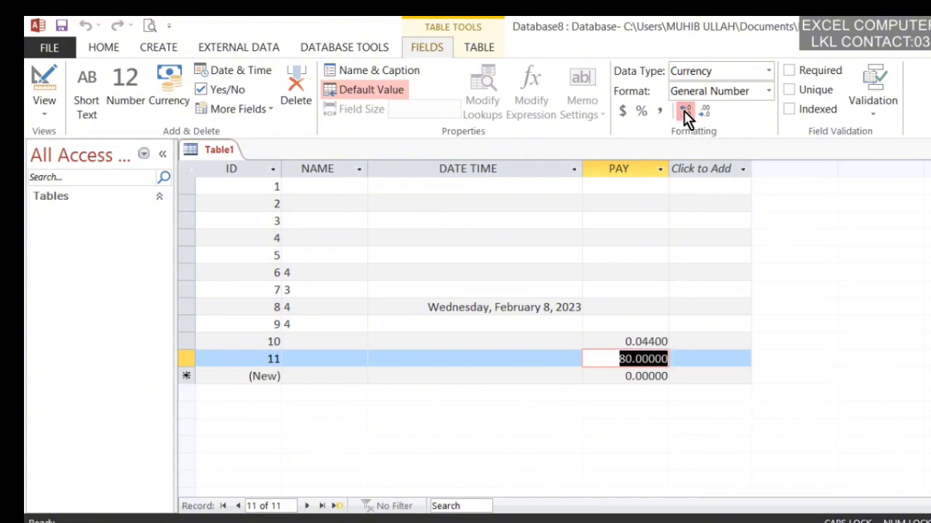
{"action": "left_click", "coordinate": [684, 110]}
{"action": "left_click", "coordinate": [684, 111]}
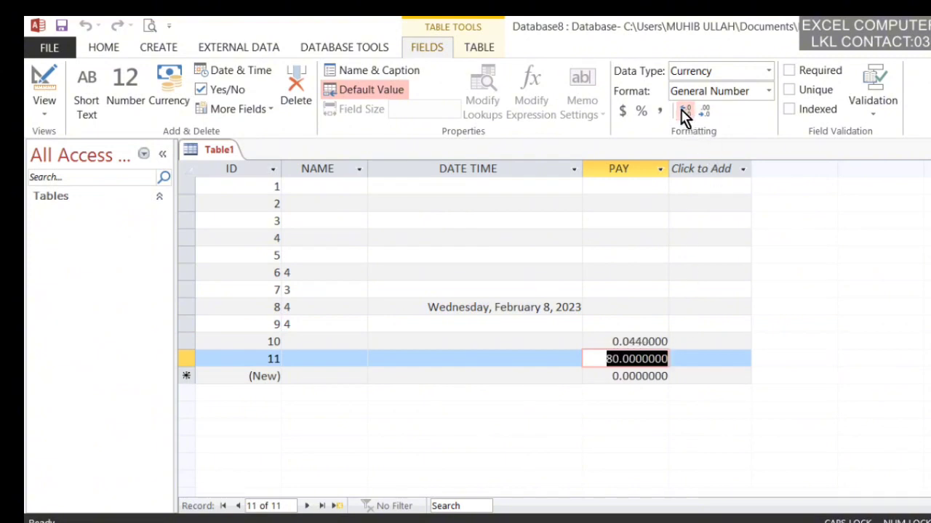
Apply the percent format to the PAY field and replace it with the currency format
{"action": "left_click", "coordinate": [640, 114]}
{"action": "left_click", "coordinate": [630, 121]}
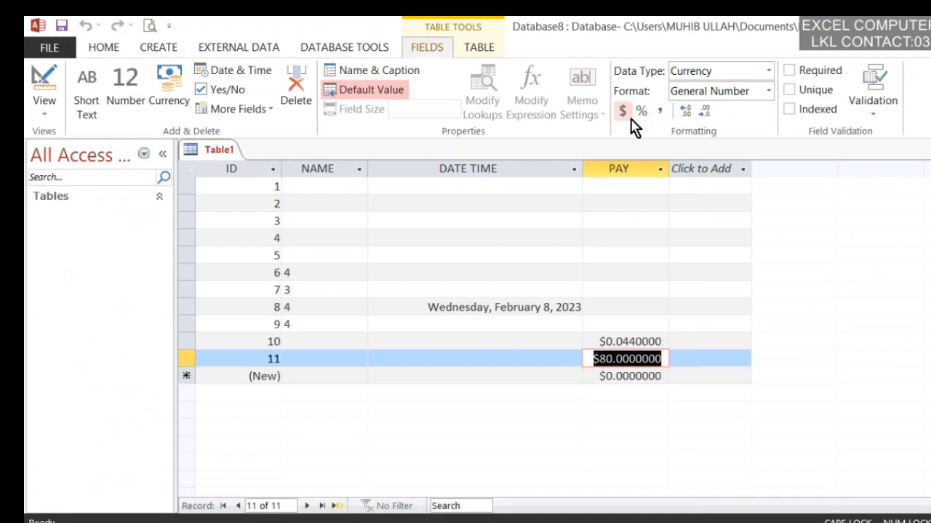
Try to make the PAY field required, reverting to the old setting, and toggle the Unique option on the DATE TIME field
{"action": "left_click", "coordinate": [790, 71]}
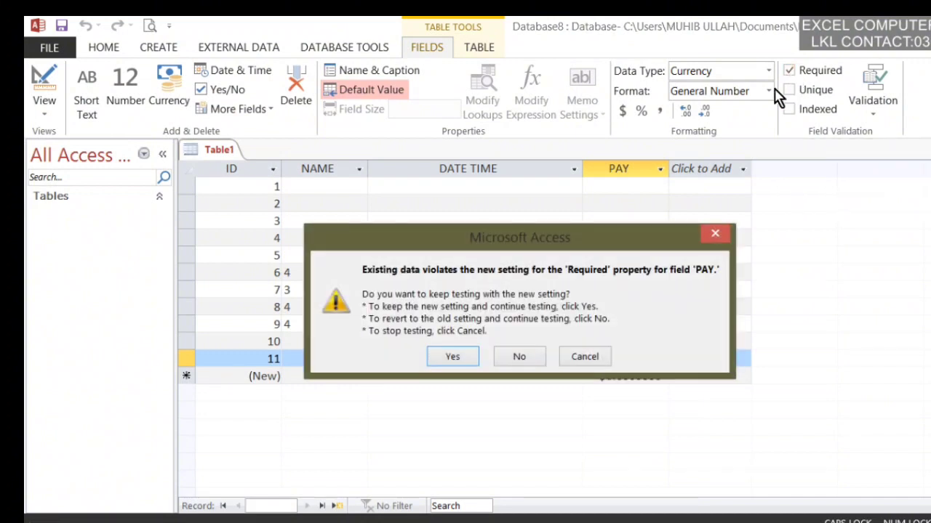
{"action": "left_click", "coordinate": [519, 357]}
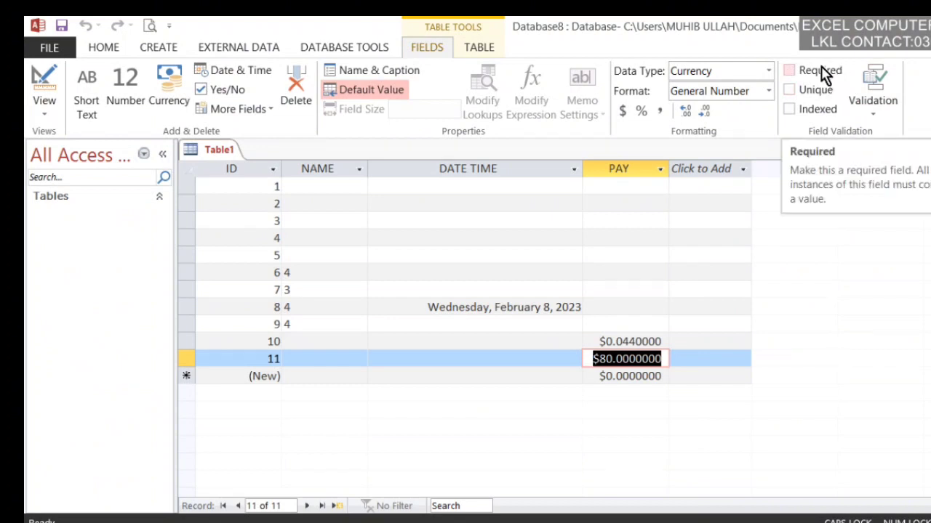
{"action": "left_click", "coordinate": [557, 355]}
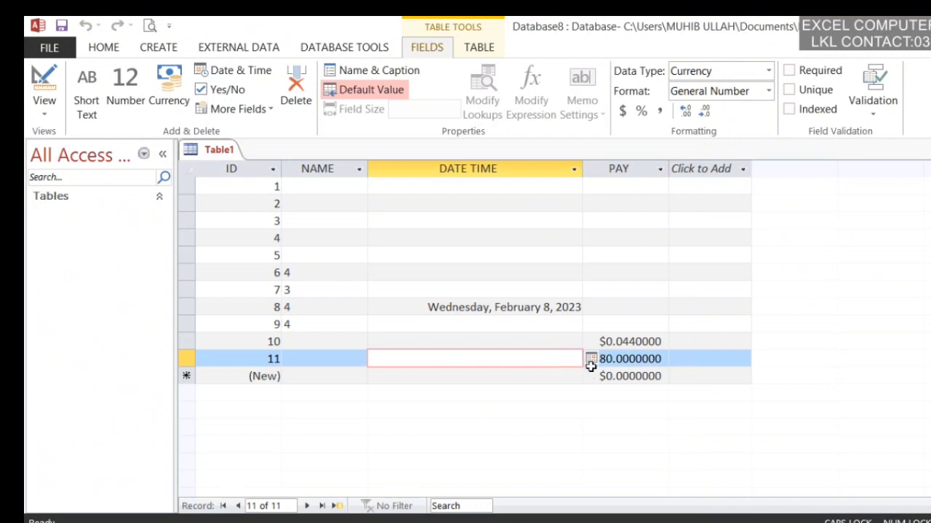
{"action": "left_click", "coordinate": [806, 95]}
{"action": "left_click", "coordinate": [805, 91]}
{"action": "left_click", "coordinate": [538, 341]}
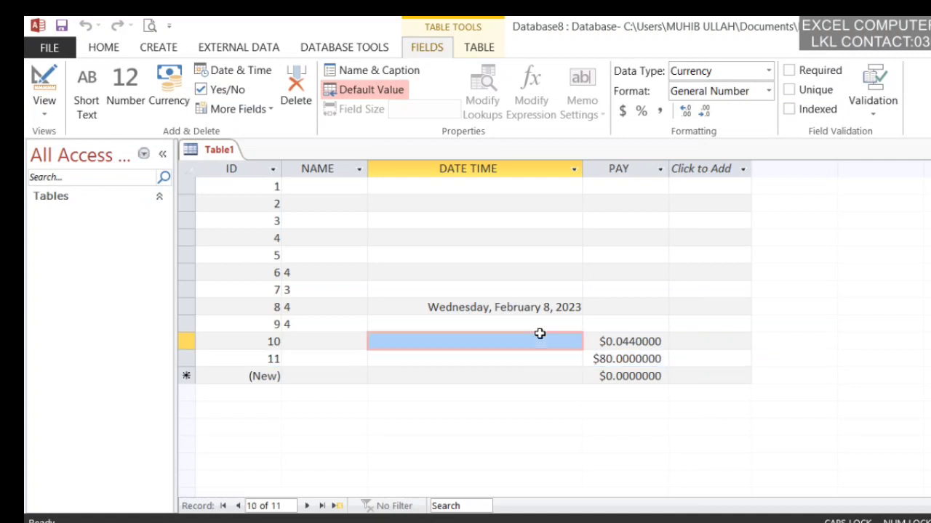
Review the additional field types available for new fields, from Basic Types through Quick Start to the Calculated Field types
{"action": "left_click", "coordinate": [255, 113]}
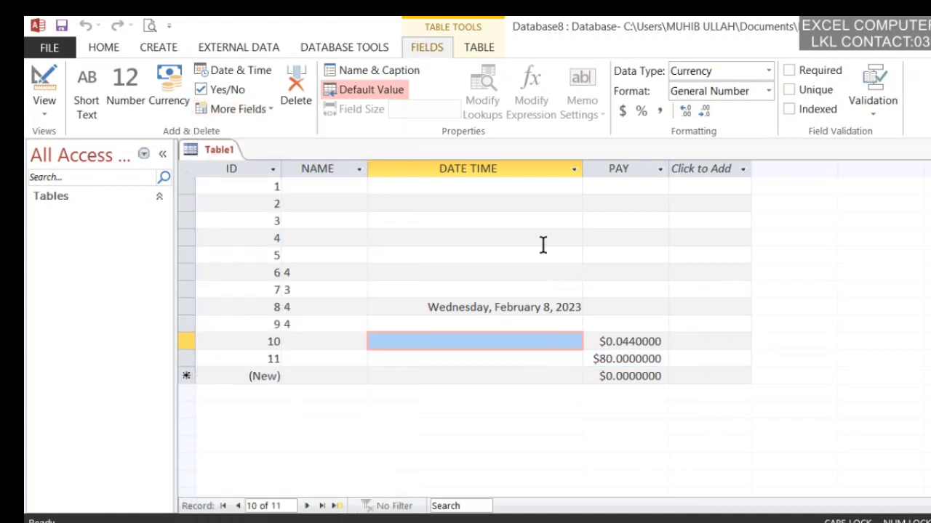
{"action": "left_click", "coordinate": [561, 285]}
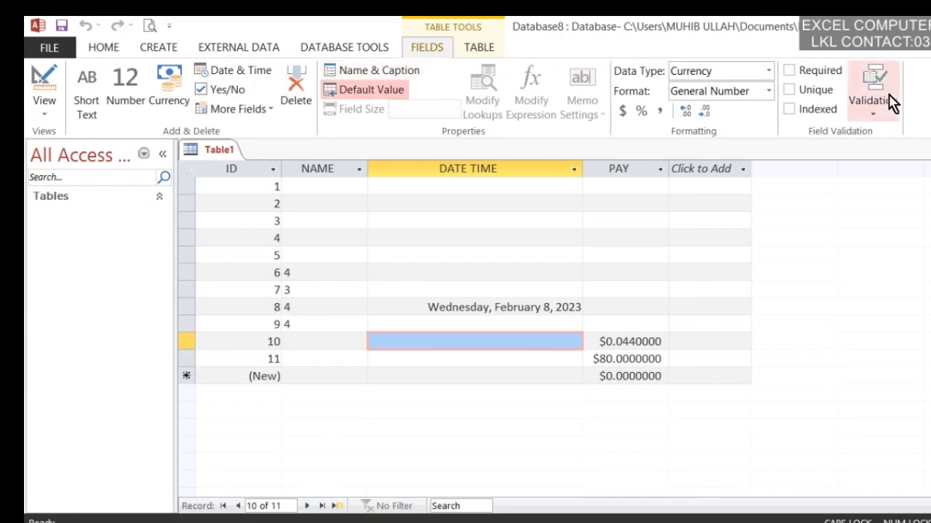
{"action": "left_click", "coordinate": [254, 110]}
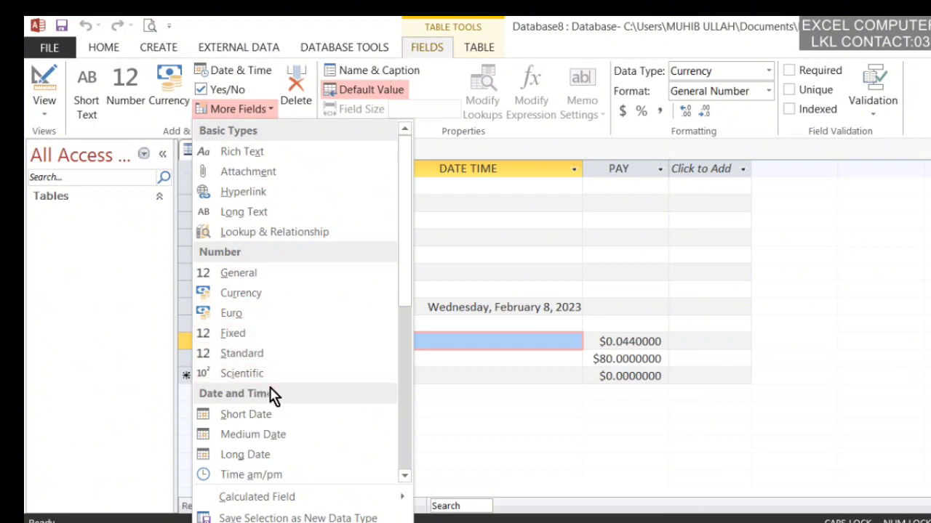
{"action": "left_click_drag", "start_coordinate": [408, 269], "coordinate": [409, 373]}
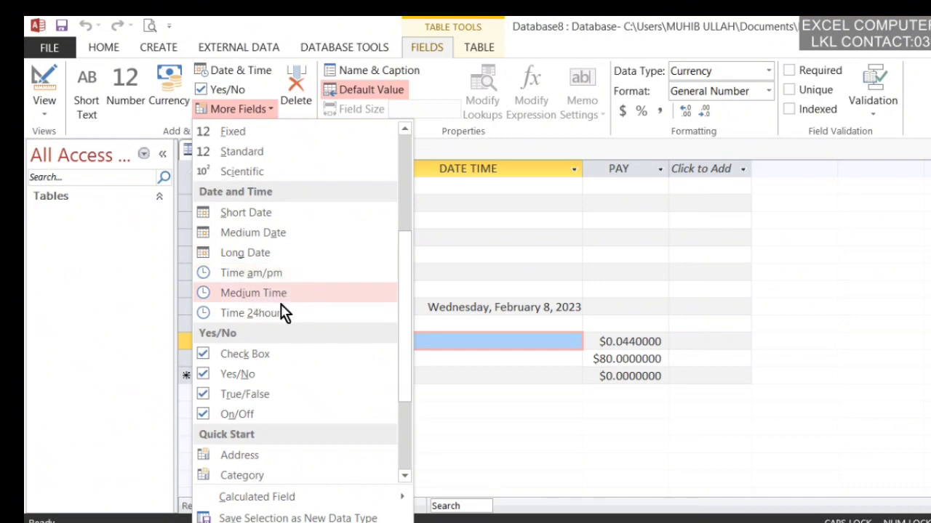
{"action": "left_click_drag", "start_coordinate": [401, 329], "coordinate": [395, 382]}
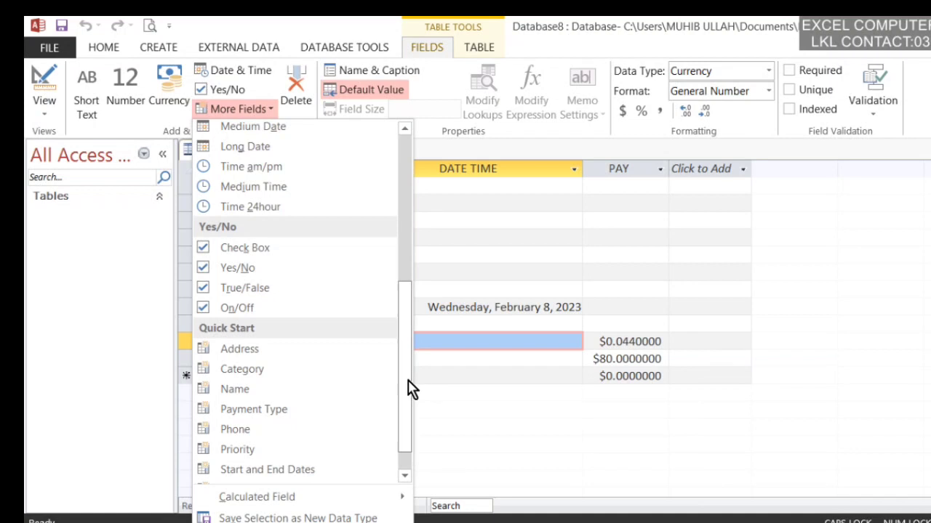
{"action": "left_click_drag", "start_coordinate": [409, 389], "coordinate": [403, 424]}
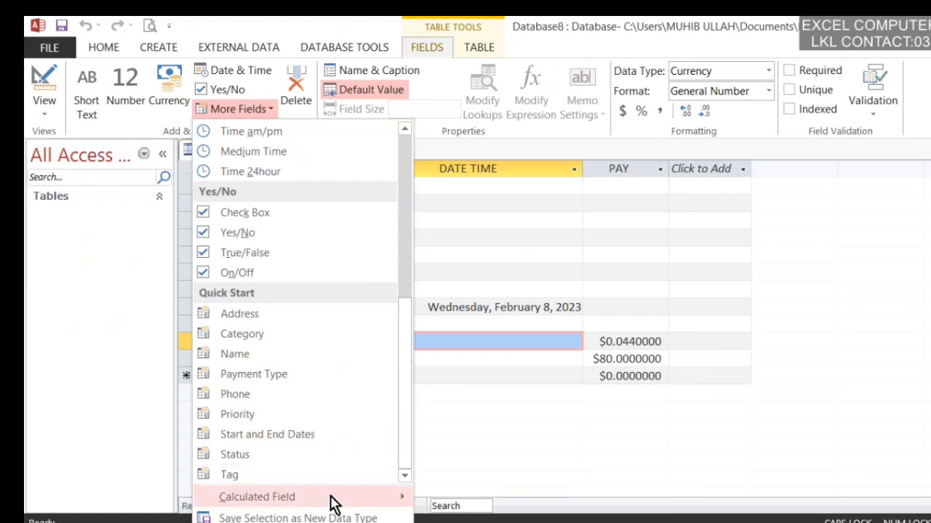
{"action": "mouse_move", "coordinate": [341, 507]}
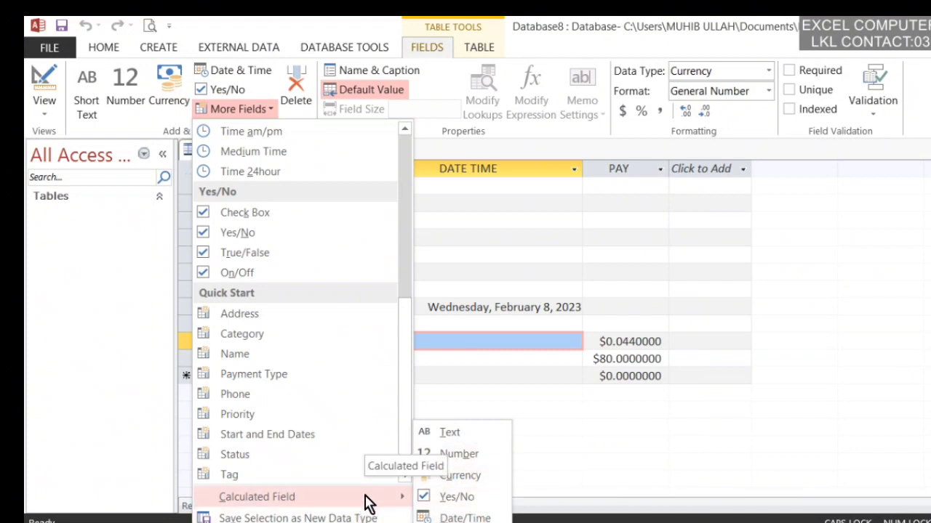
{"action": "left_click", "coordinate": [624, 339]}
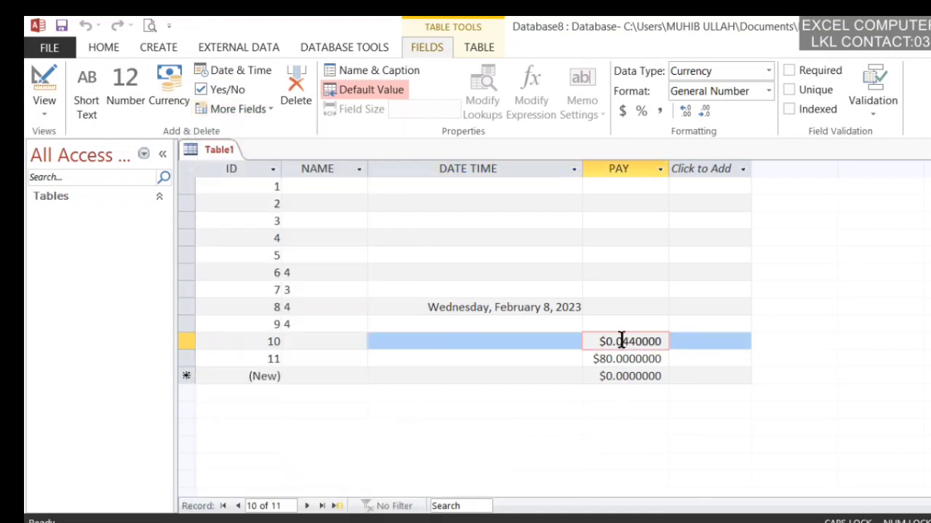
Set the PAY field's Decimal Places to 2 in Design View and save the table while returning to Datasheet View
{"action": "right_click", "coordinate": [214, 151]}
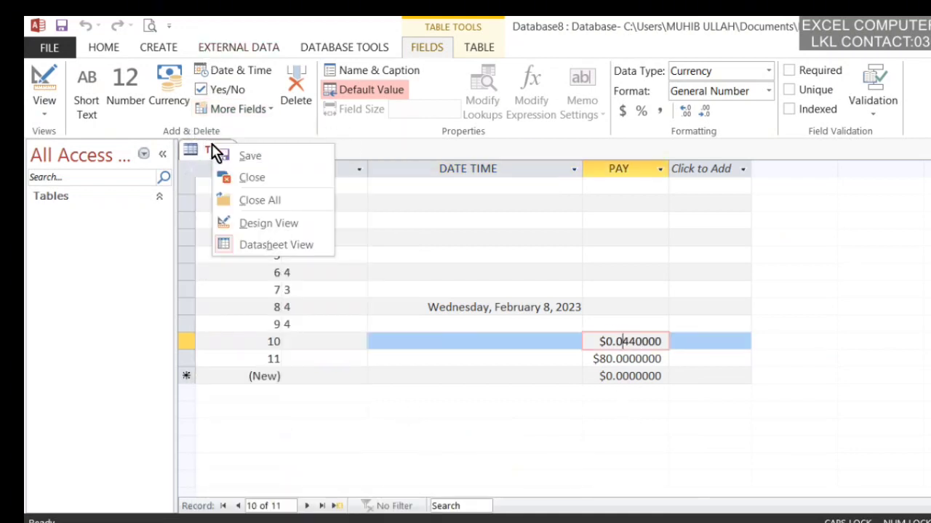
{"action": "left_click", "coordinate": [291, 225]}
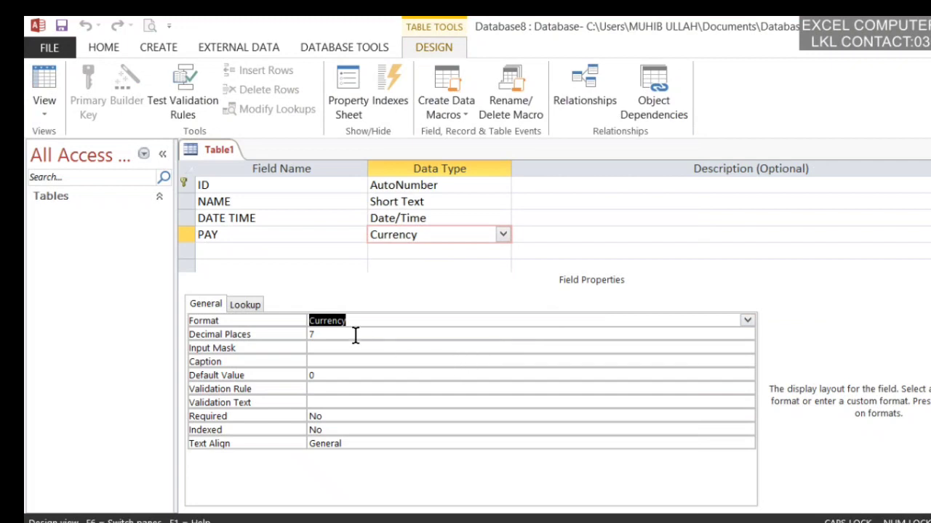
{"action": "left_click", "coordinate": [349, 334]}
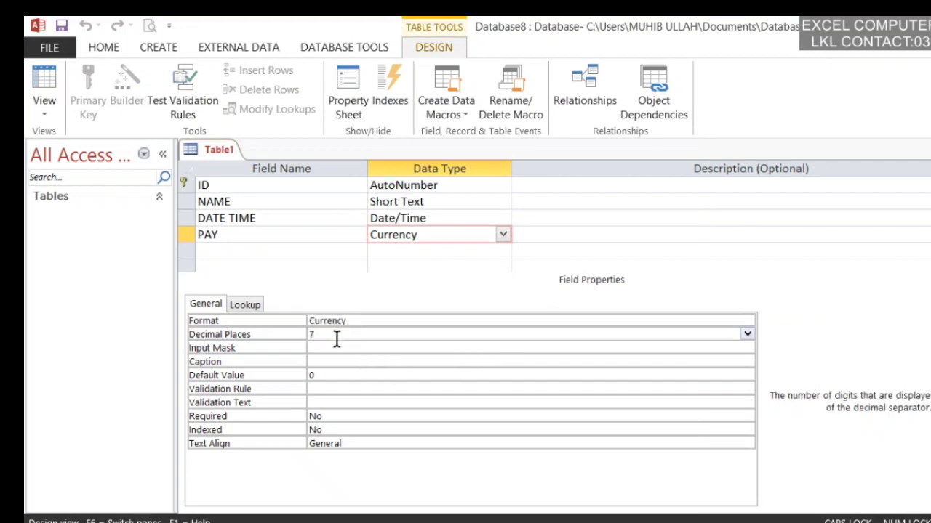
{"action": "key", "text": "BackSpace"}
{"action": "type", "text": "2"}
{"action": "right_click", "coordinate": [210, 150]}
{"action": "left_click", "coordinate": [280, 253]}
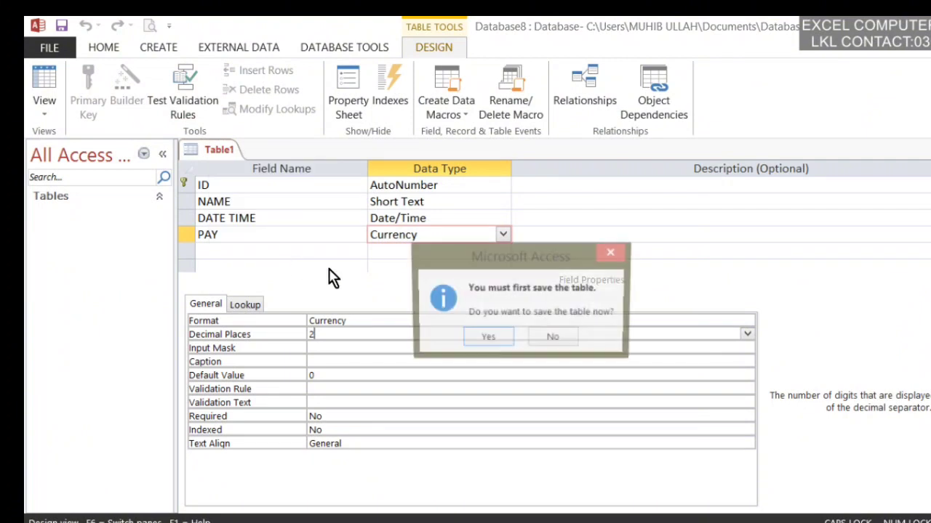
{"action": "left_click", "coordinate": [491, 342]}
{"action": "left_click", "coordinate": [620, 352]}
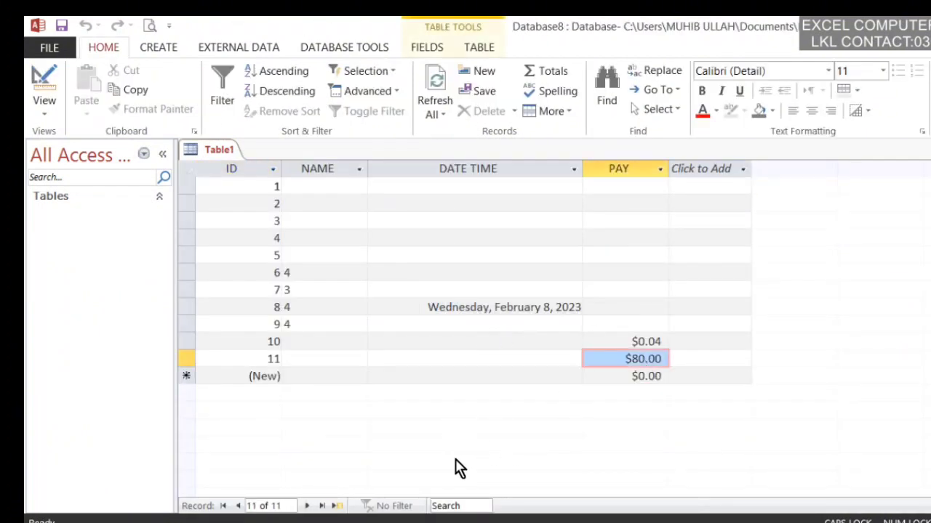
{"action": "left_click", "coordinate": [428, 49]}
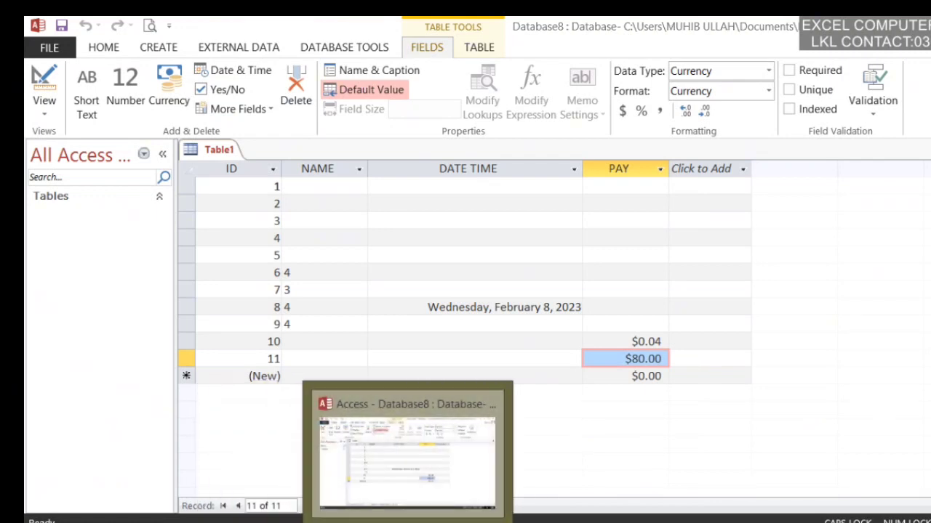
{"action": "left_click", "coordinate": [408, 522]}
{"action": "left_click", "coordinate": [408, 522]}
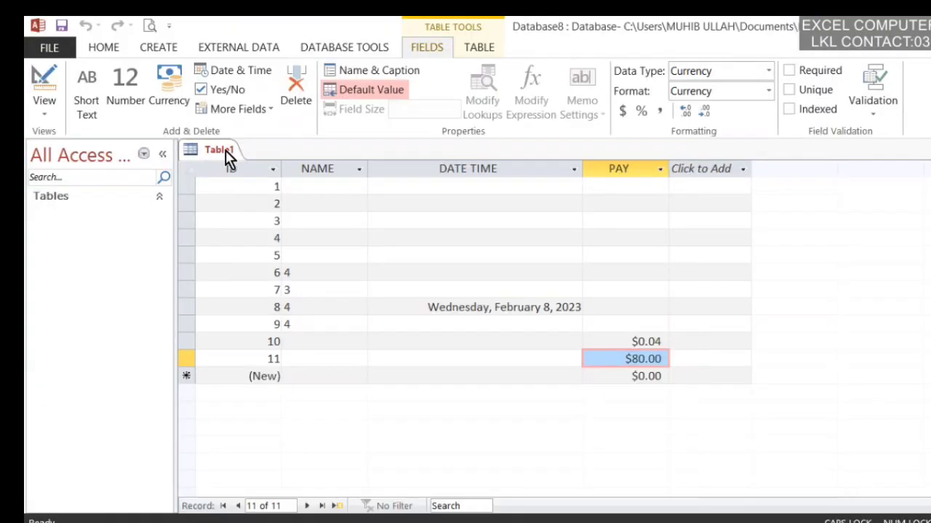
Review the data type options in Design View and the ID field's AutoNumber Field Size choices
{"action": "right_click", "coordinate": [225, 150]}
{"action": "left_click", "coordinate": [242, 228]}
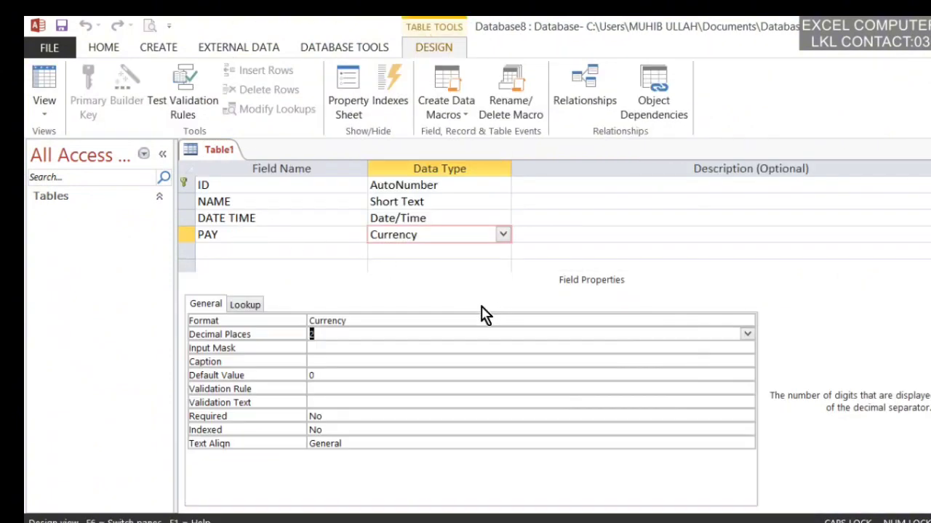
{"action": "left_click", "coordinate": [509, 241]}
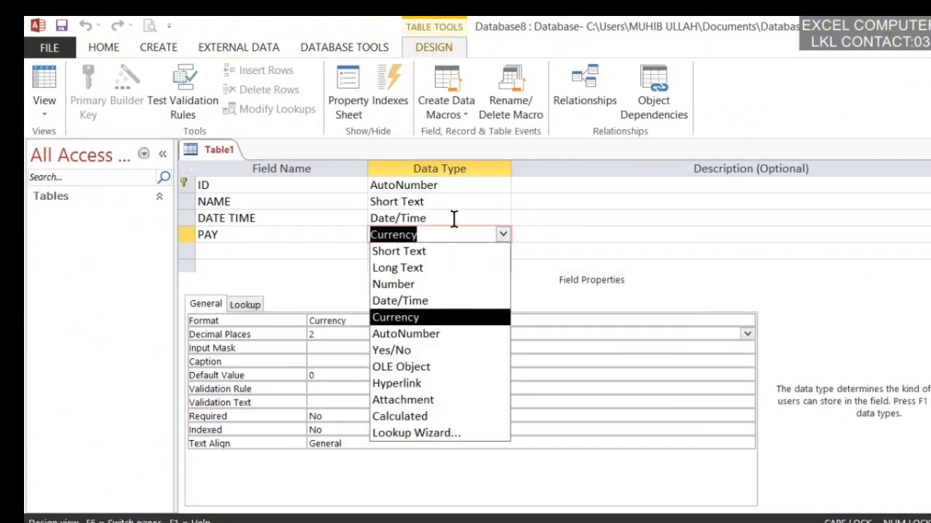
{"action": "left_click", "coordinate": [428, 187]}
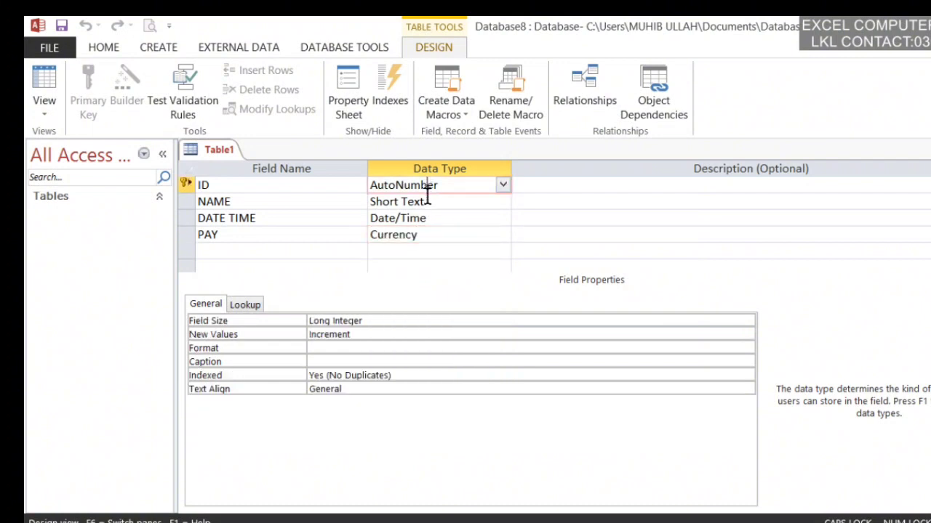
{"action": "left_click", "coordinate": [385, 320]}
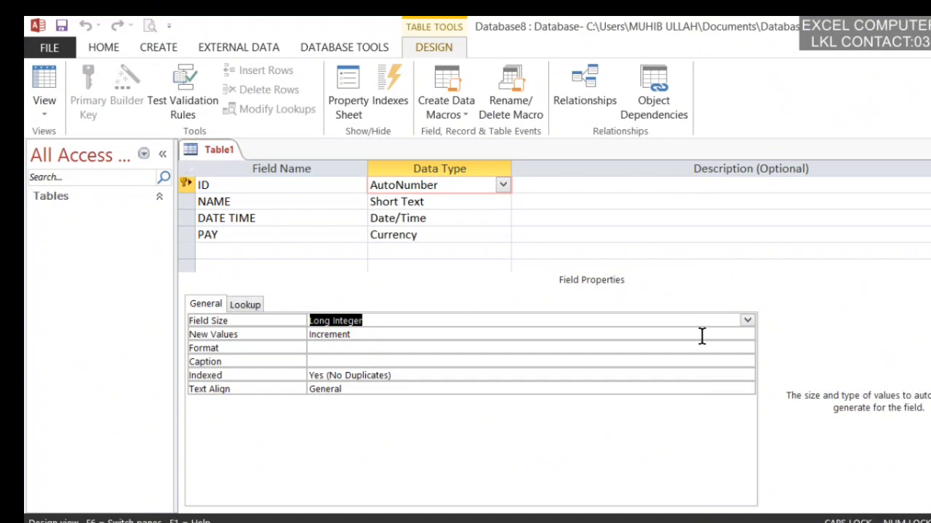
{"action": "left_click", "coordinate": [747, 322]}
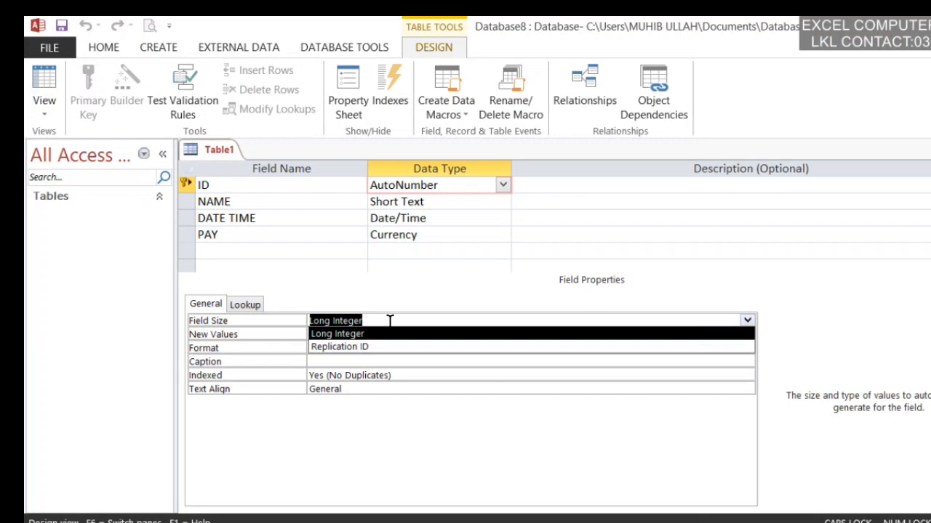
{"action": "left_click", "coordinate": [390, 321]}
{"action": "left_click", "coordinate": [415, 299]}
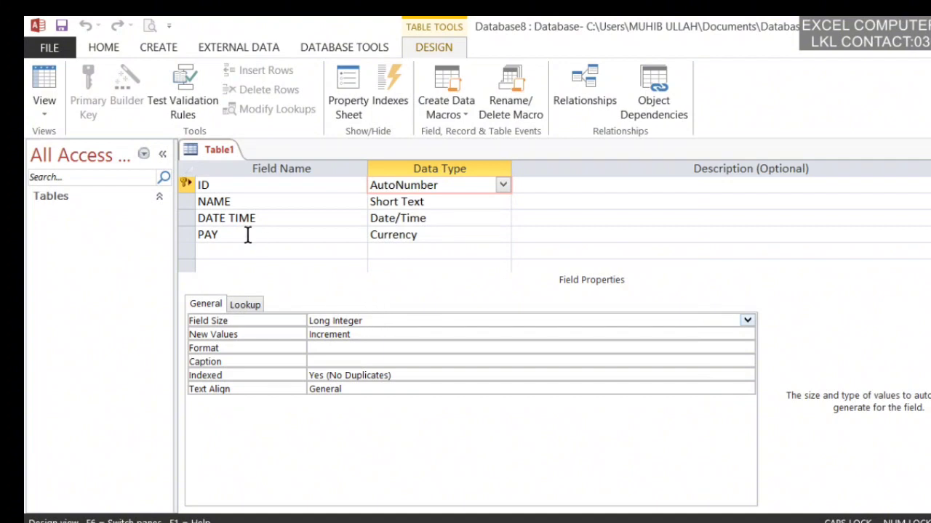
Return the table to Datasheet View and examine record 11's ID cell
{"action": "right_click", "coordinate": [224, 151]}
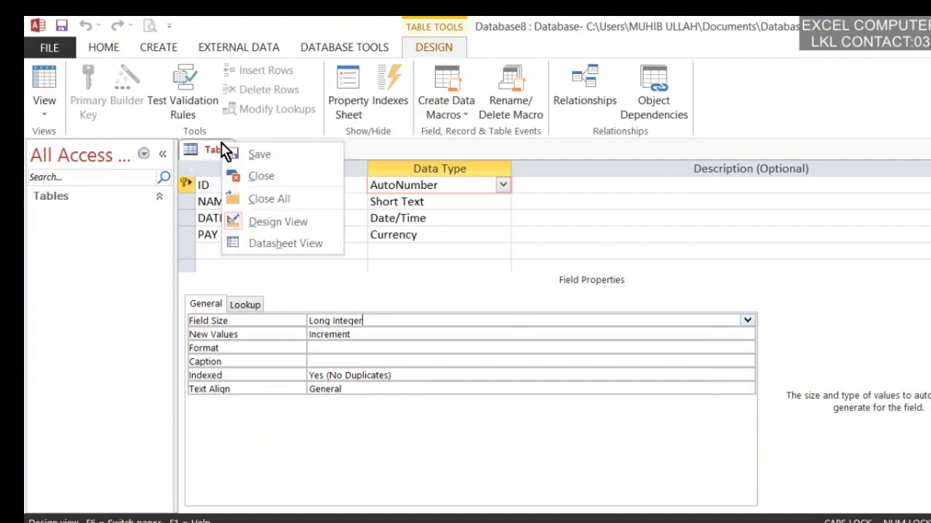
{"action": "left_click", "coordinate": [251, 243]}
{"action": "left_click", "coordinate": [264, 274]}
{"action": "left_click", "coordinate": [272, 357]}
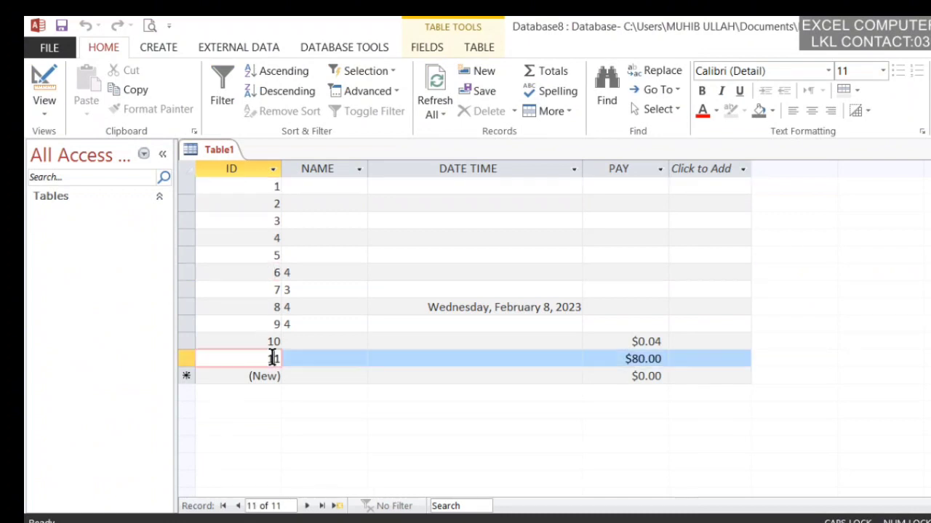
Enter 344444444 in the NAME field of record 11 and commit the entry
{"action": "left_click", "coordinate": [300, 359]}
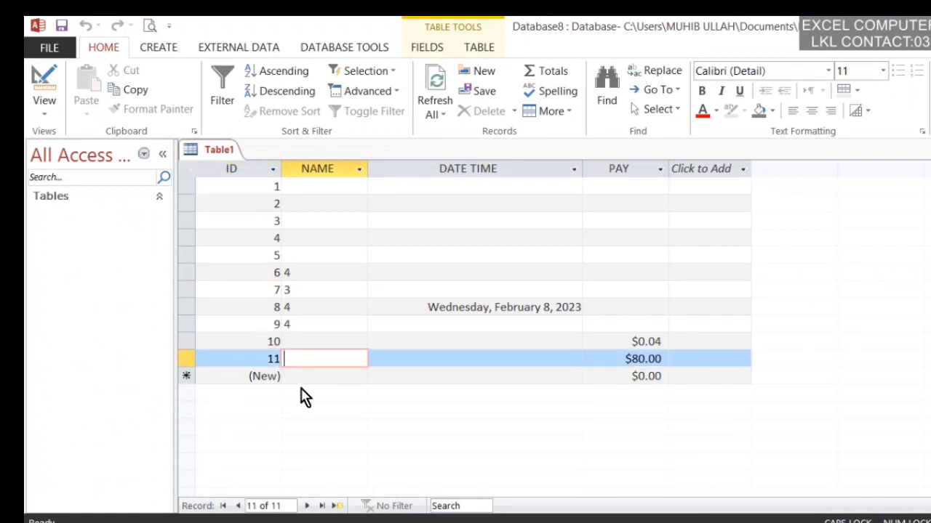
{"action": "type", "text": "34"}
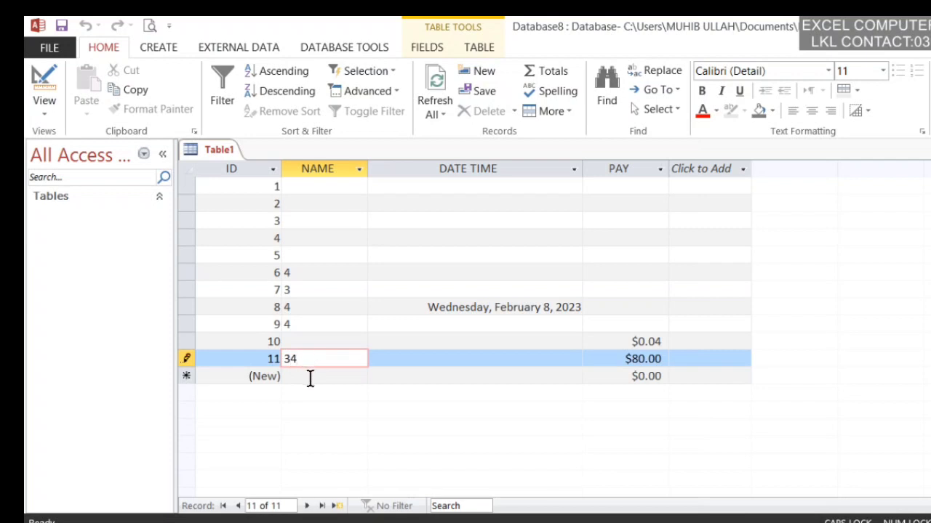
{"action": "left_click", "coordinate": [306, 376]}
{"action": "left_click", "coordinate": [263, 355]}
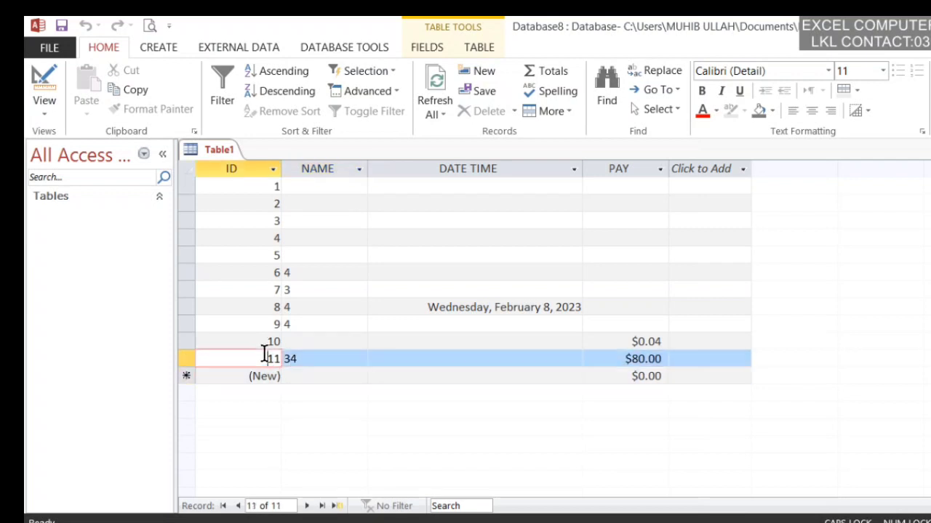
{"action": "left_click", "coordinate": [325, 358]}
{"action": "type", "text": "44"}
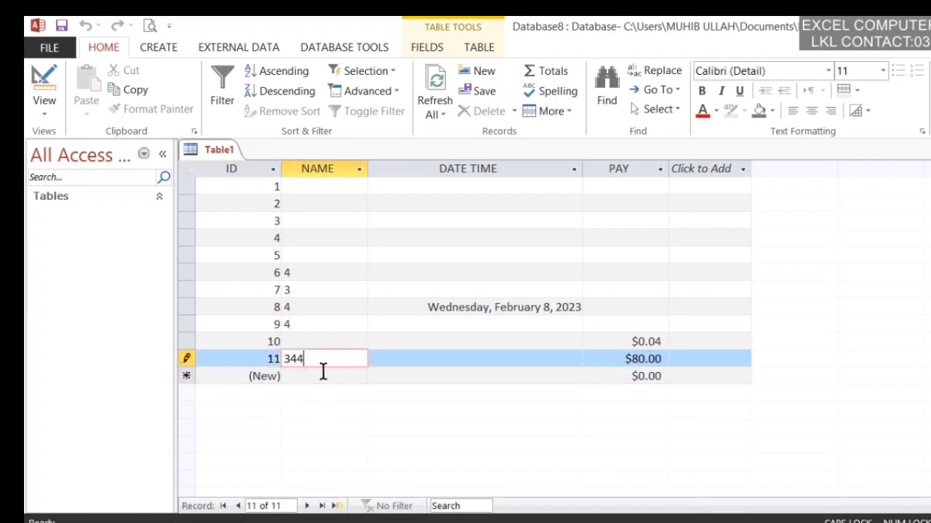
{"action": "type", "text": "44444"}
{"action": "left_click", "coordinate": [336, 376]}
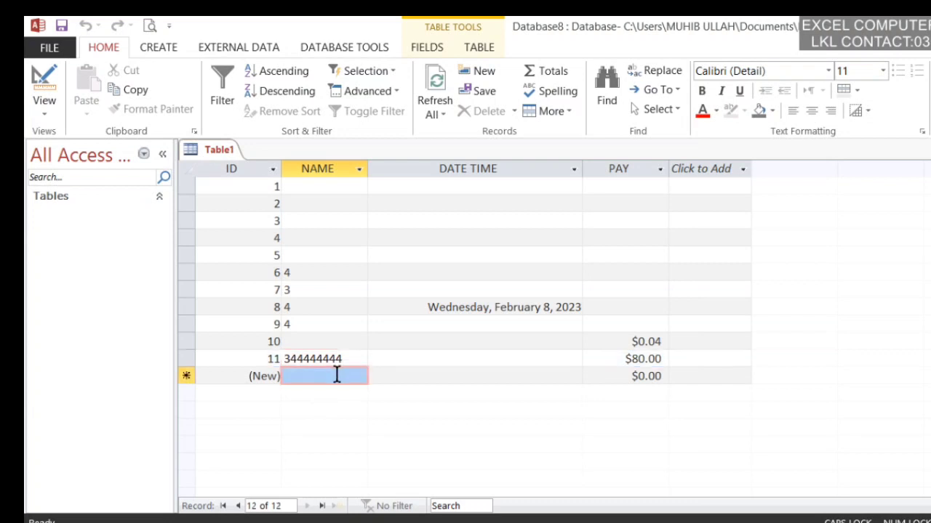
{"action": "left_click", "coordinate": [345, 358]}
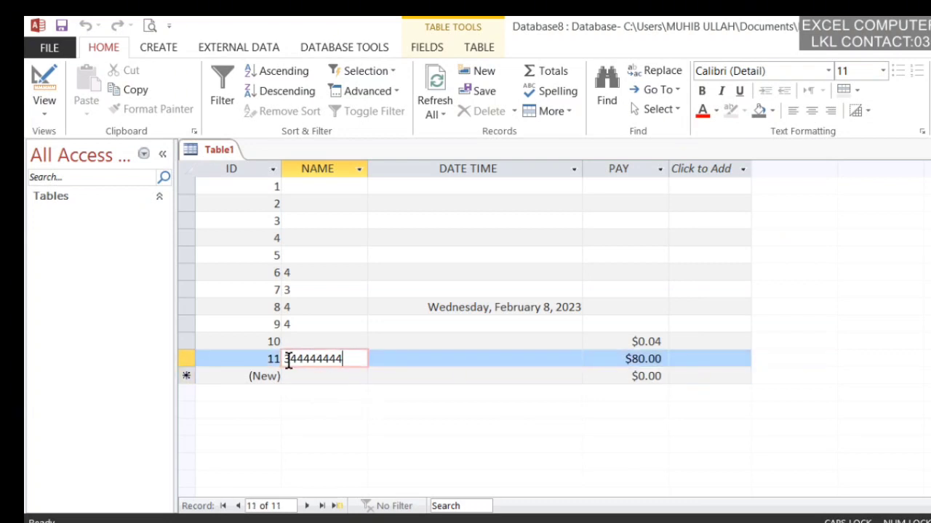
{"action": "left_click_drag", "start_coordinate": [290, 360], "coordinate": [405, 362]}
{"action": "left_click", "coordinate": [280, 359]}
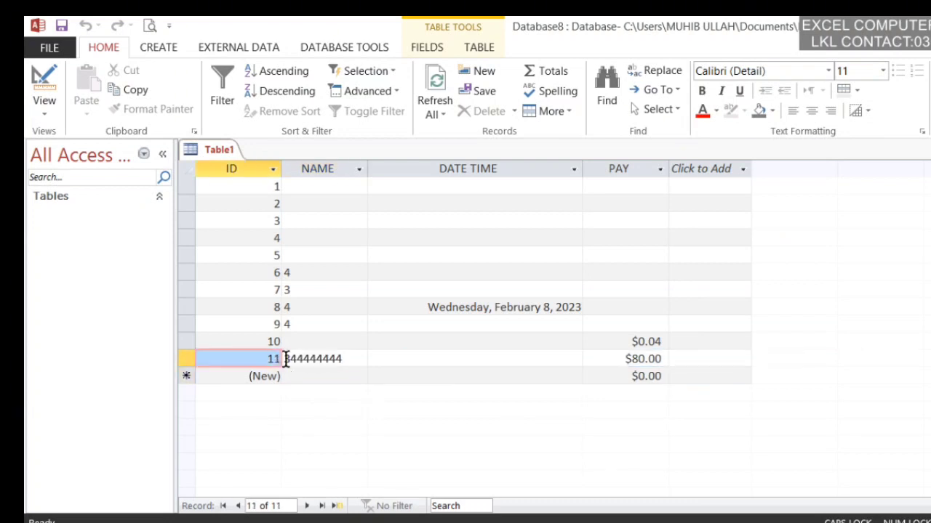
{"action": "left_click", "coordinate": [286, 359]}
{"action": "left_click", "coordinate": [360, 376]}
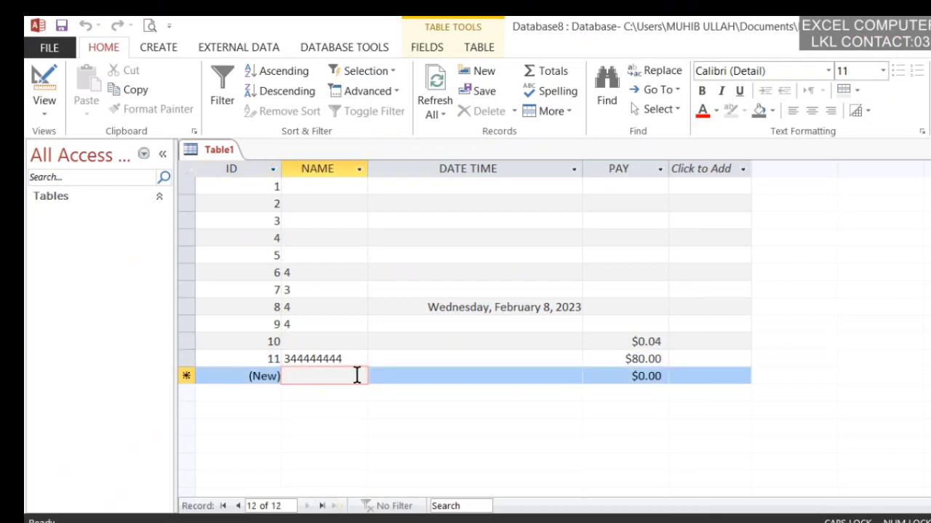
Change the ID field's Field Size to Replication ID in Design View and accept the data type change
{"action": "right_click", "coordinate": [198, 153]}
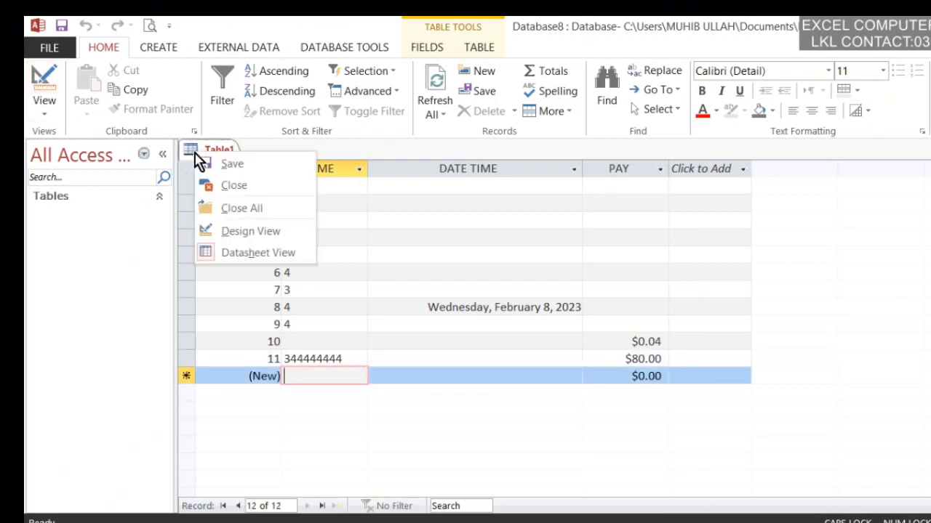
{"action": "left_click", "coordinate": [278, 237]}
{"action": "left_click", "coordinate": [382, 322]}
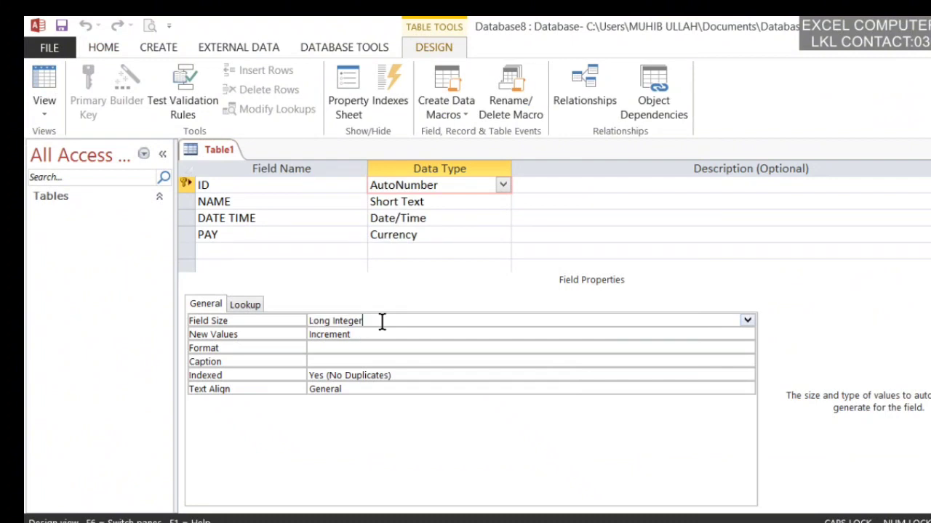
{"action": "double_click", "coordinate": [382, 322]}
{"action": "left_click_drag", "start_coordinate": [438, 254], "coordinate": [316, 128]}
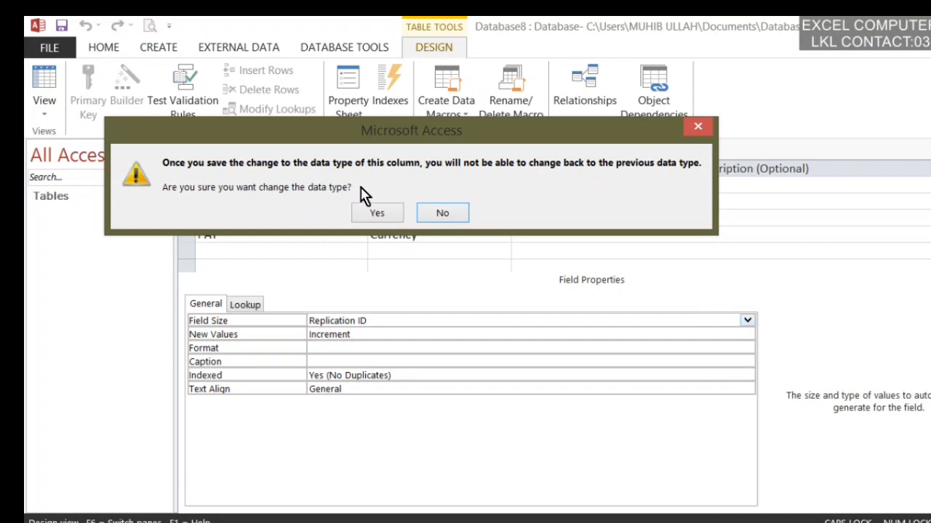
{"action": "left_click_drag", "start_coordinate": [396, 135], "coordinate": [612, 165]}
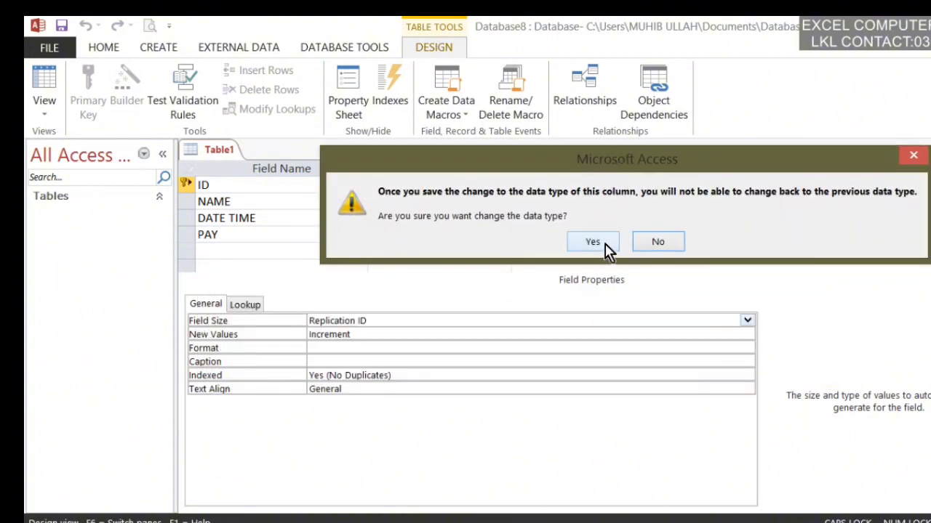
{"action": "left_click_drag", "start_coordinate": [589, 171], "coordinate": [448, 189]}
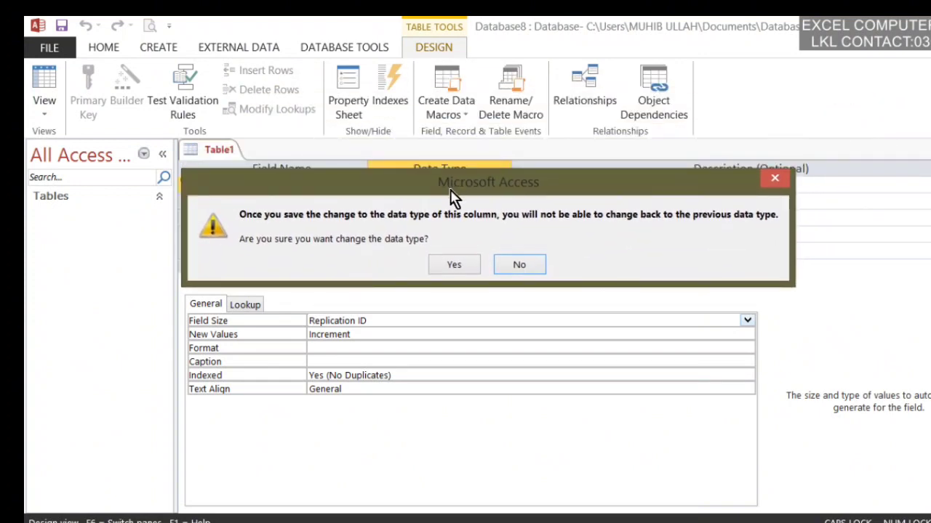
{"action": "left_click", "coordinate": [458, 272]}
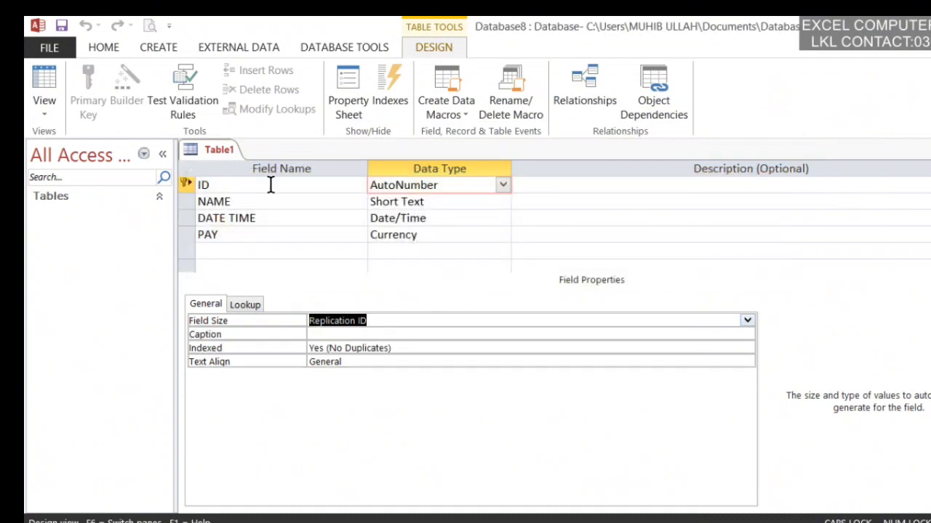
Save the table while returning to Datasheet View and widen the ID column to fit the full replication IDs
{"action": "right_click", "coordinate": [221, 154]}
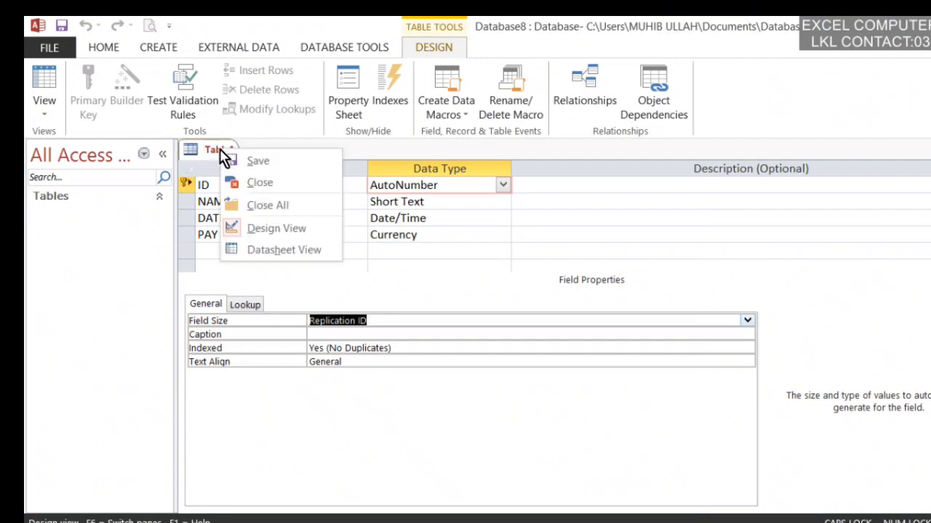
{"action": "left_click", "coordinate": [273, 250]}
{"action": "left_click", "coordinate": [483, 334]}
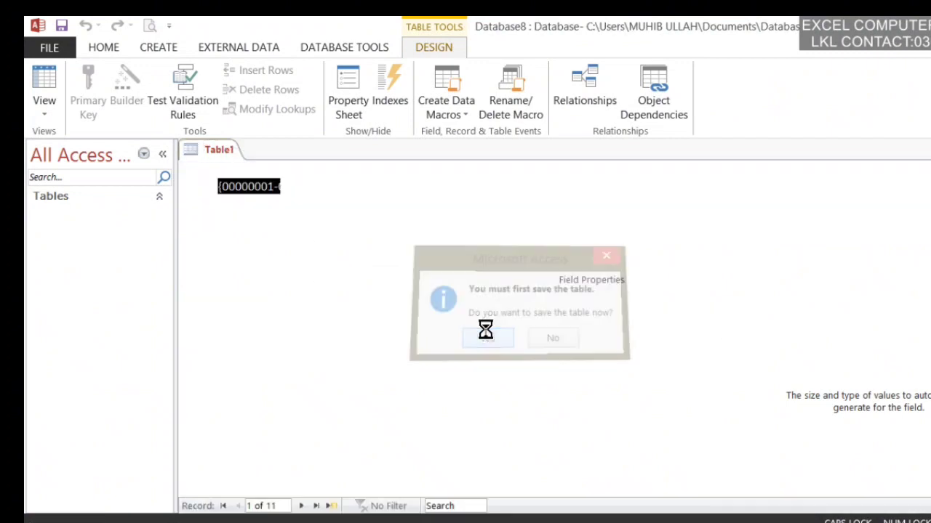
{"action": "left_click_drag", "start_coordinate": [282, 168], "coordinate": [469, 168]}
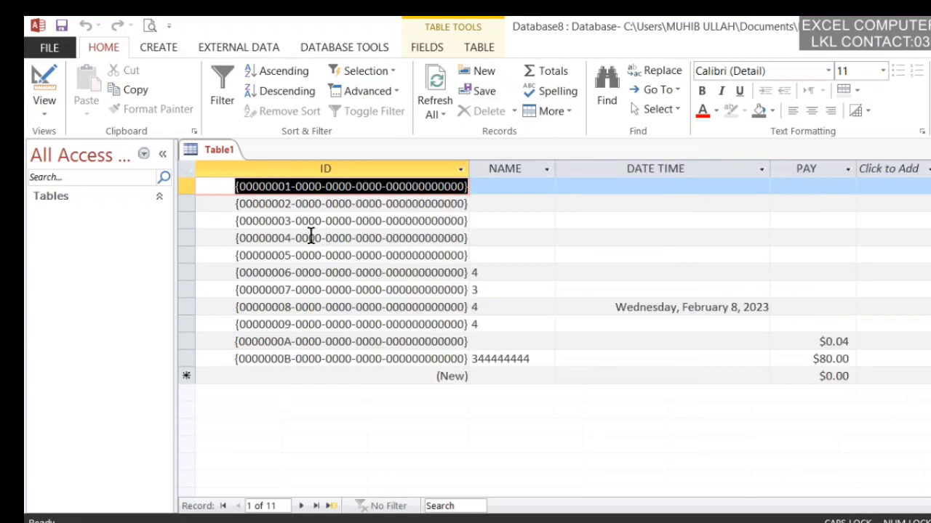
{"action": "left_click", "coordinate": [290, 197]}
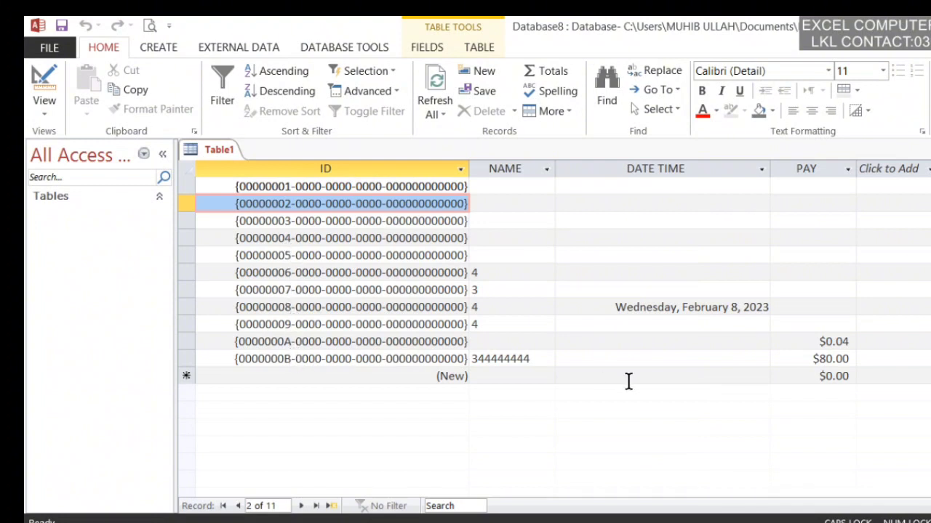
Add four new records with the NAME values H, T, 55 and 44
{"action": "left_click", "coordinate": [525, 376]}
{"action": "type", "text": "H"}
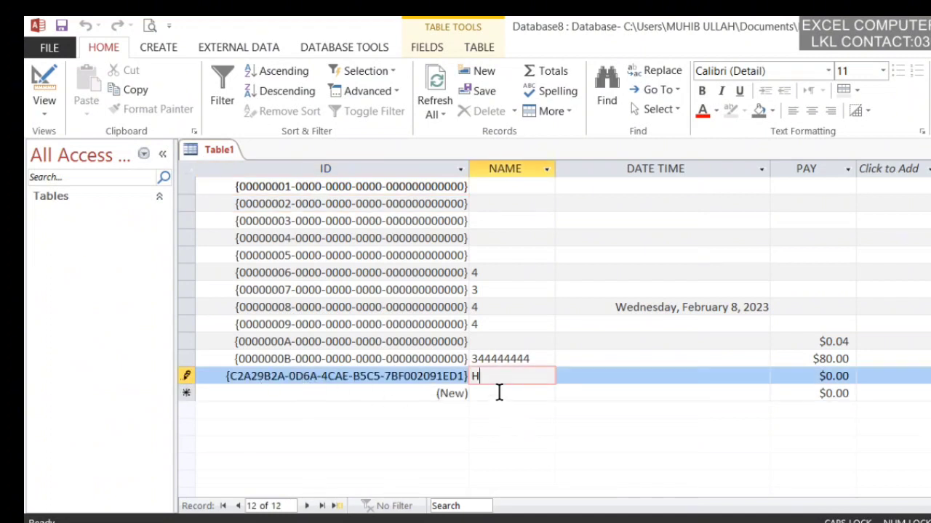
{"action": "left_click", "coordinate": [499, 394]}
{"action": "type", "text": "T"}
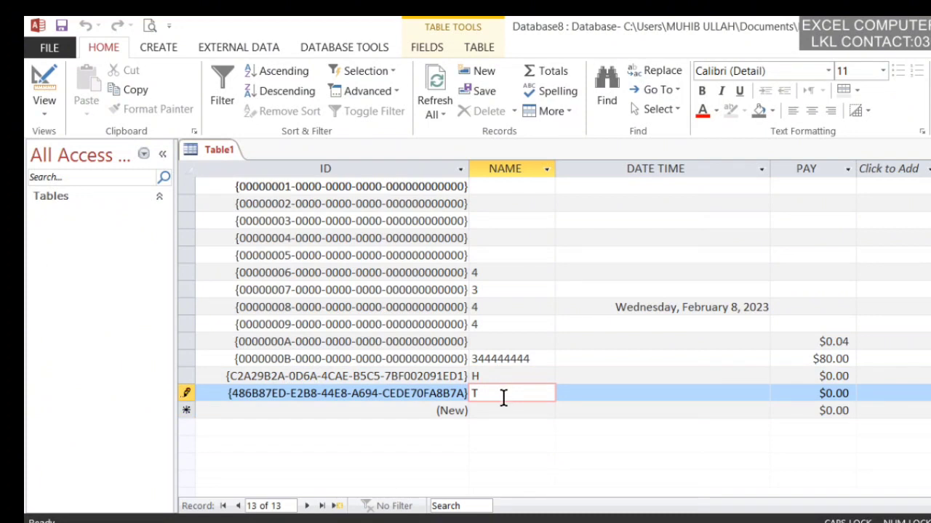
{"action": "left_click", "coordinate": [494, 411]}
{"action": "type", "text": "55"}
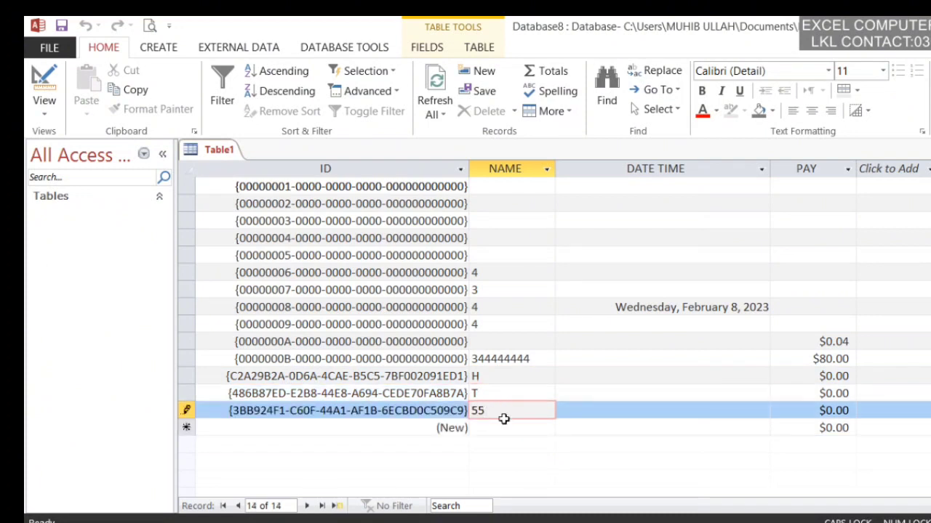
{"action": "left_click", "coordinate": [500, 428]}
{"action": "type", "text": "44"}
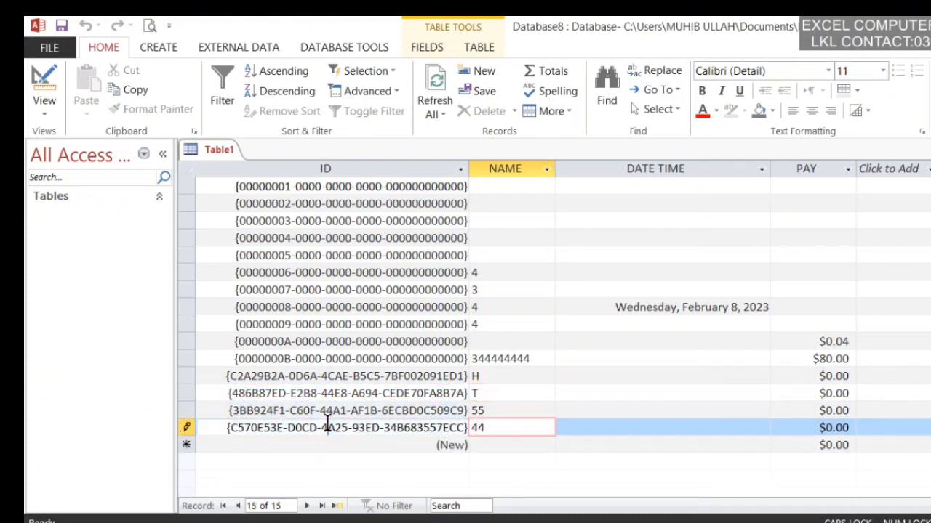
Examine the IDs generated for the new records and close Table1 without saving its layout changes
{"action": "left_click", "coordinate": [327, 428]}
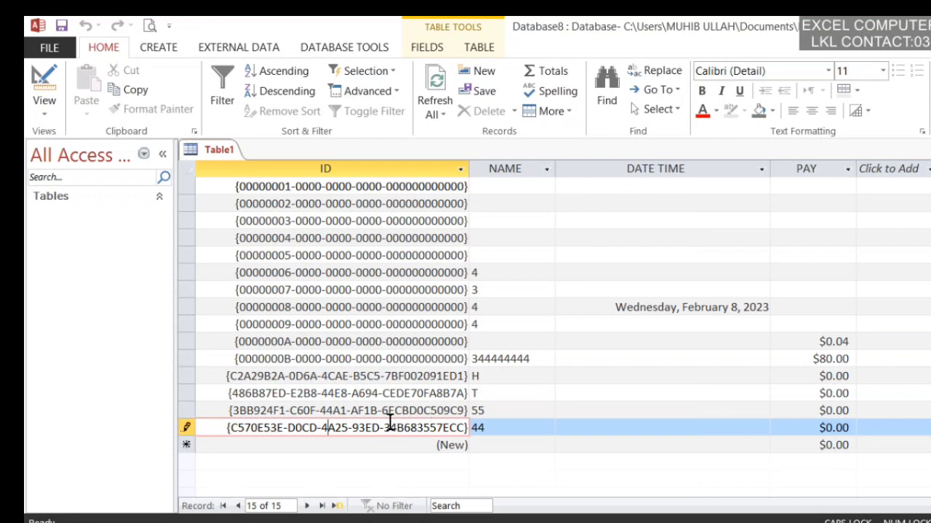
{"action": "left_click", "coordinate": [357, 376]}
{"action": "left_click", "coordinate": [376, 395]}
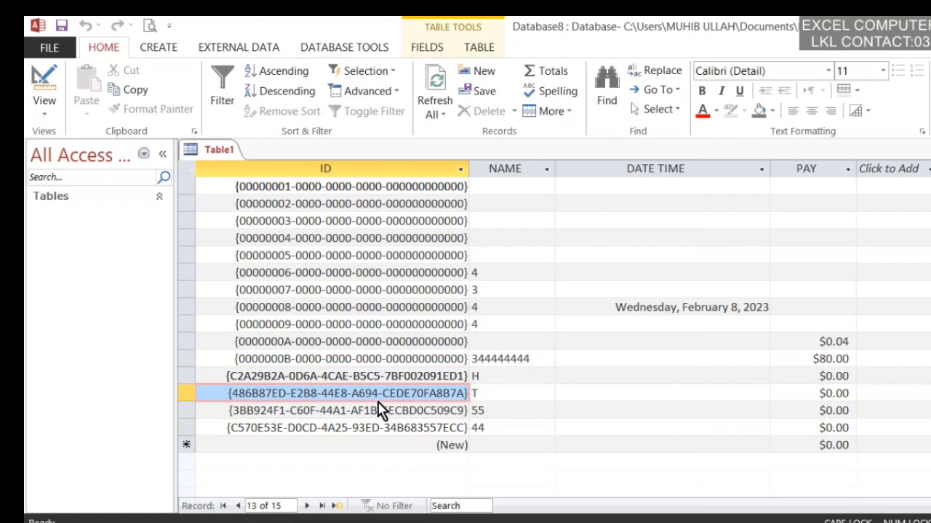
{"action": "left_click", "coordinate": [388, 429]}
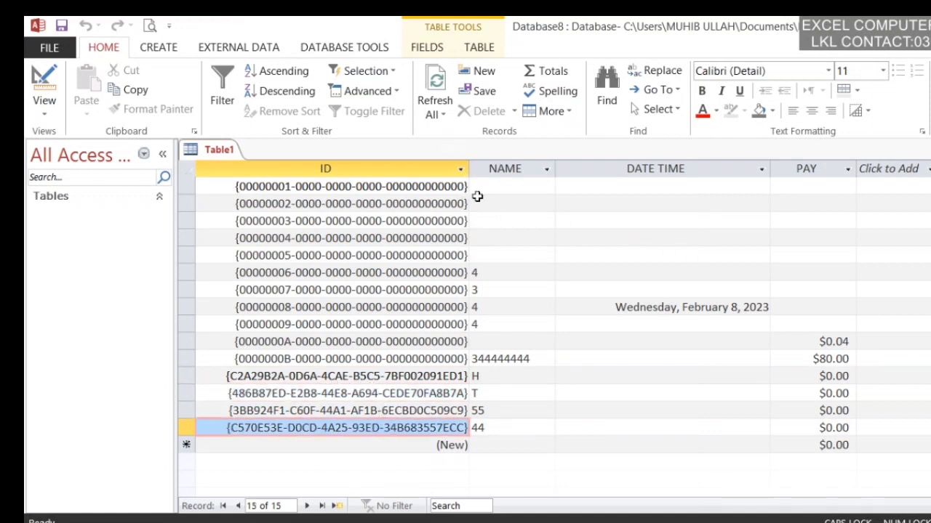
{"action": "key", "text": "ctrl+w"}
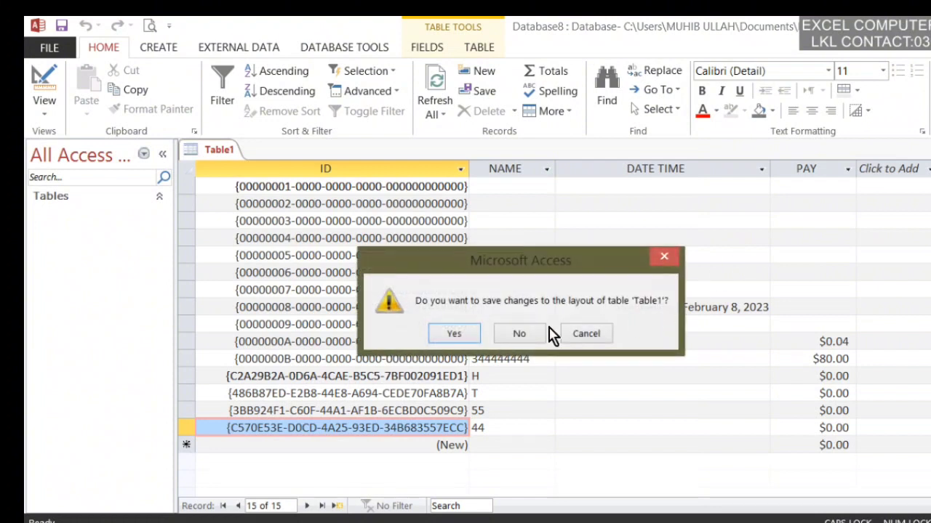
{"action": "left_click", "coordinate": [532, 333]}
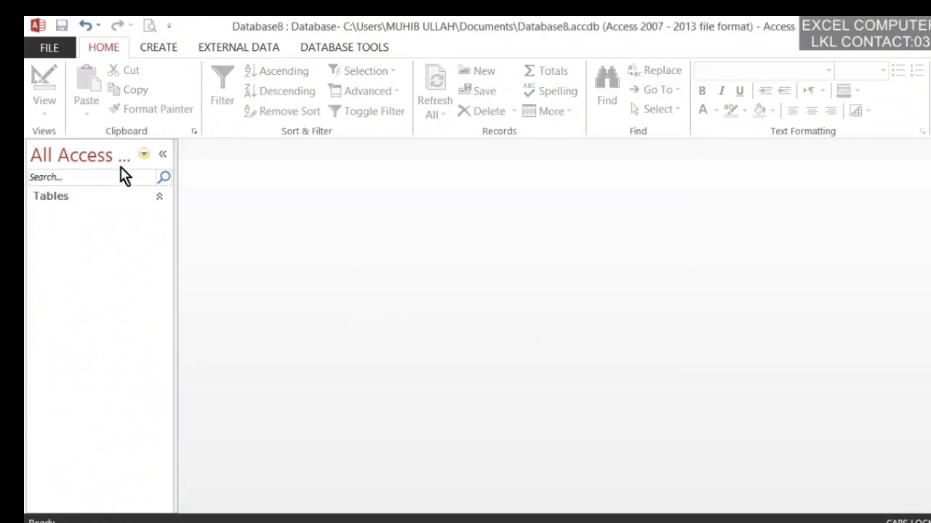
Switch the navigation pane to the All Tables grouping, and briefly open and close Table1
{"action": "left_click", "coordinate": [144, 154]}
{"action": "left_click", "coordinate": [114, 240]}
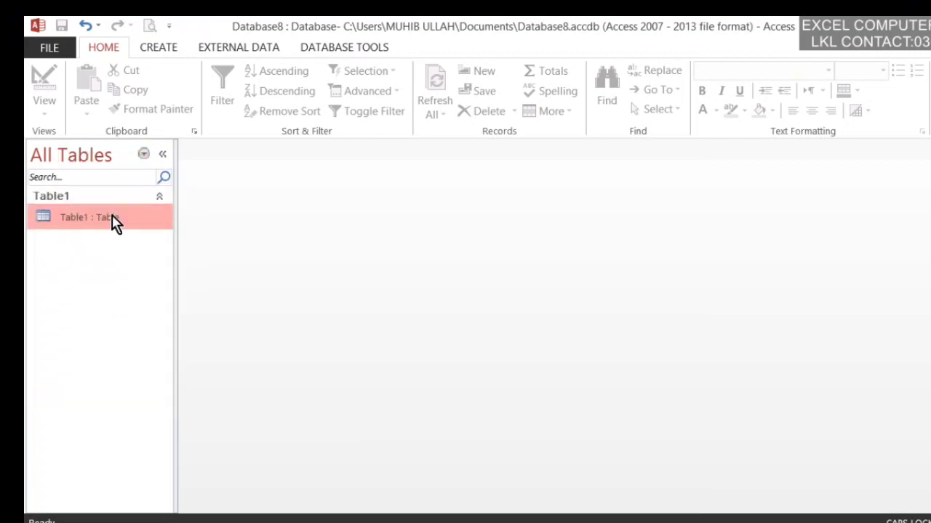
{"action": "double_click", "coordinate": [113, 217]}
{"action": "key", "text": "ctrl+w"}
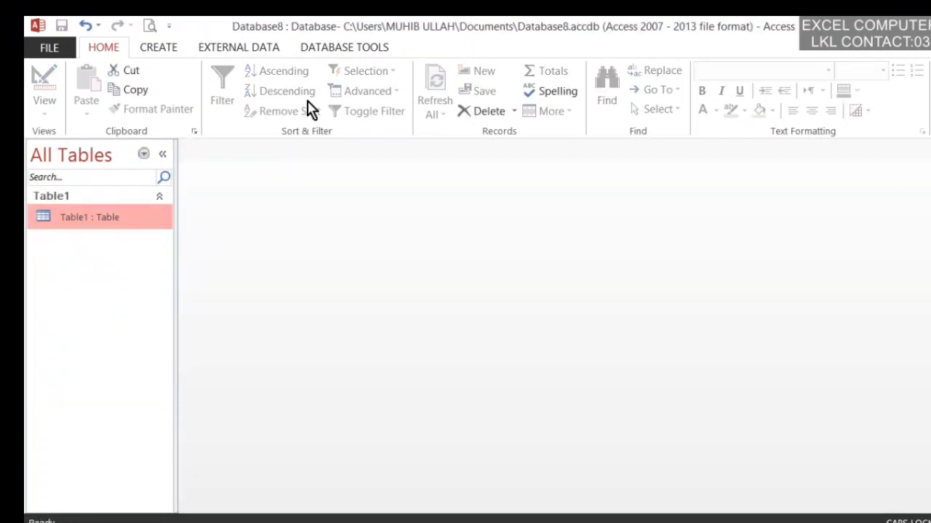
Open the EXCEL COMPUTER database from the recent files
{"action": "left_click", "coordinate": [59, 51]}
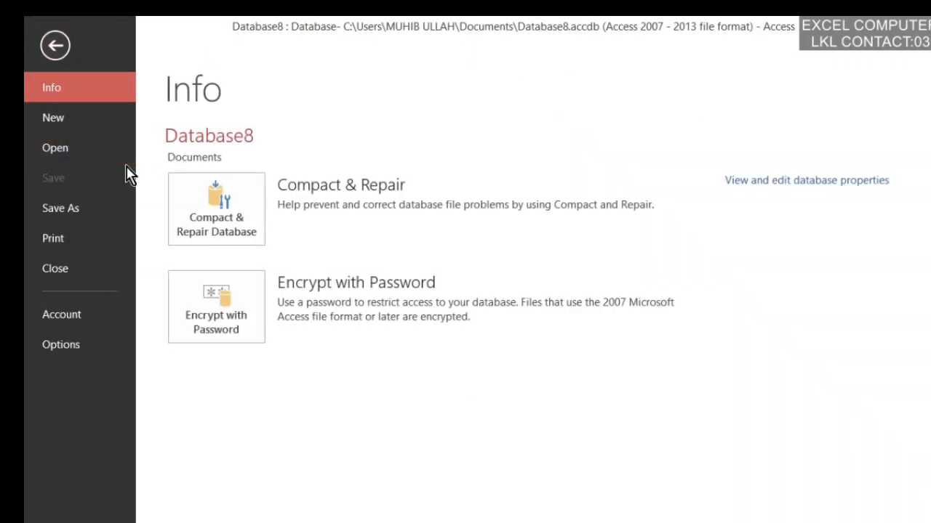
{"action": "left_click", "coordinate": [70, 145]}
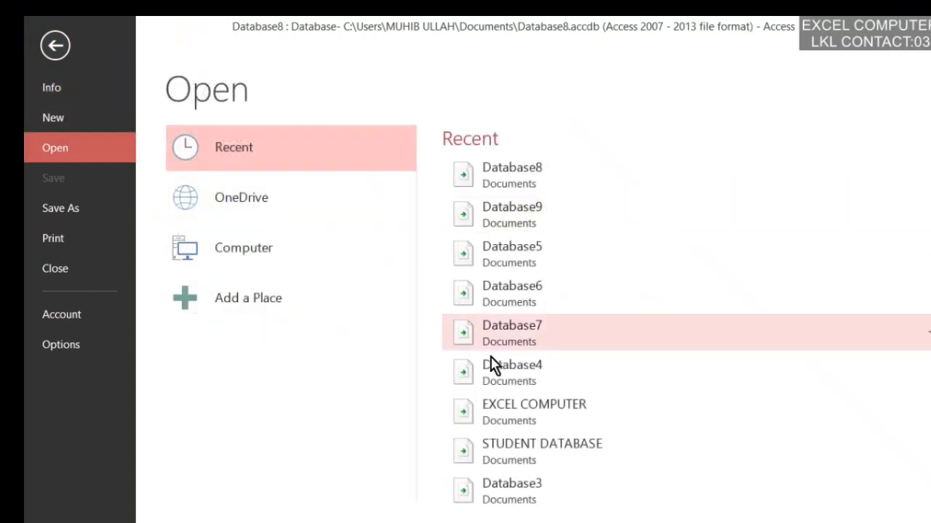
{"action": "left_click", "coordinate": [538, 420]}
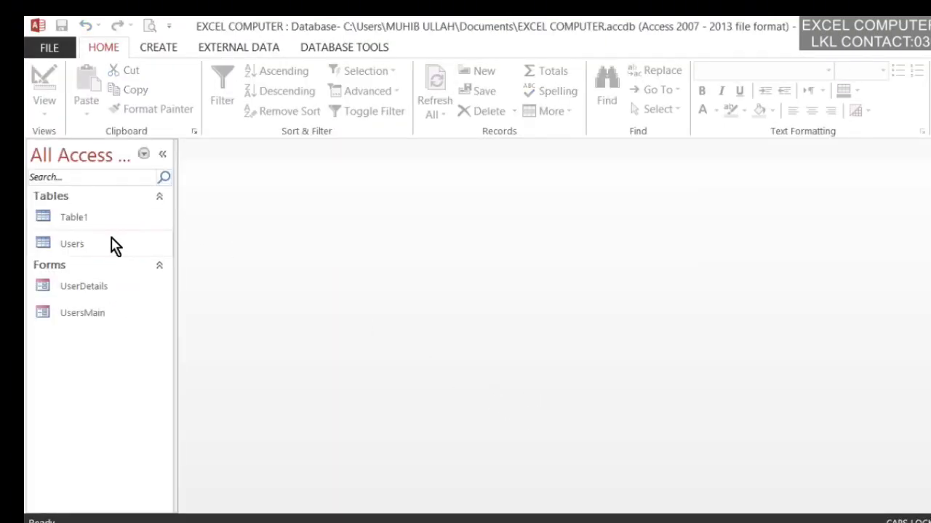
Open Table1 in Design View and display the ID field's AutoNumber properties
{"action": "double_click", "coordinate": [104, 218]}
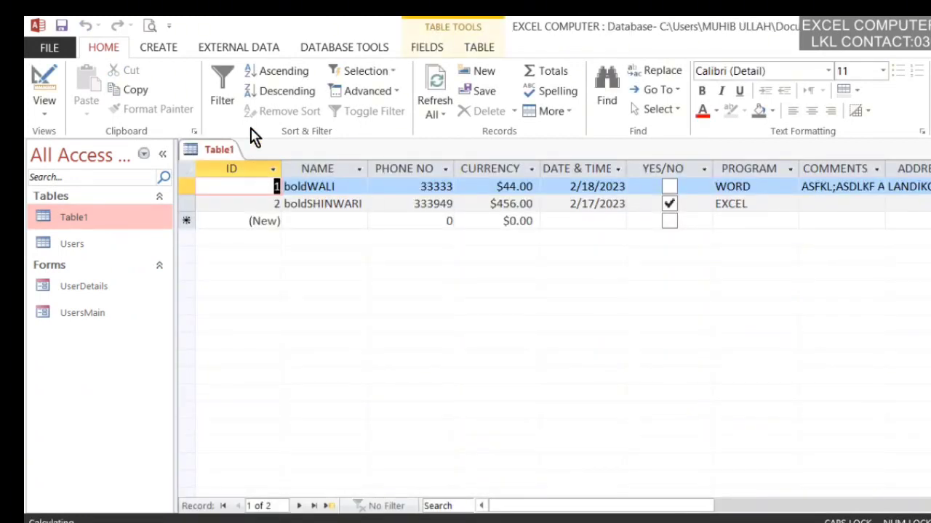
{"action": "right_click", "coordinate": [208, 154]}
{"action": "left_click", "coordinate": [260, 233]}
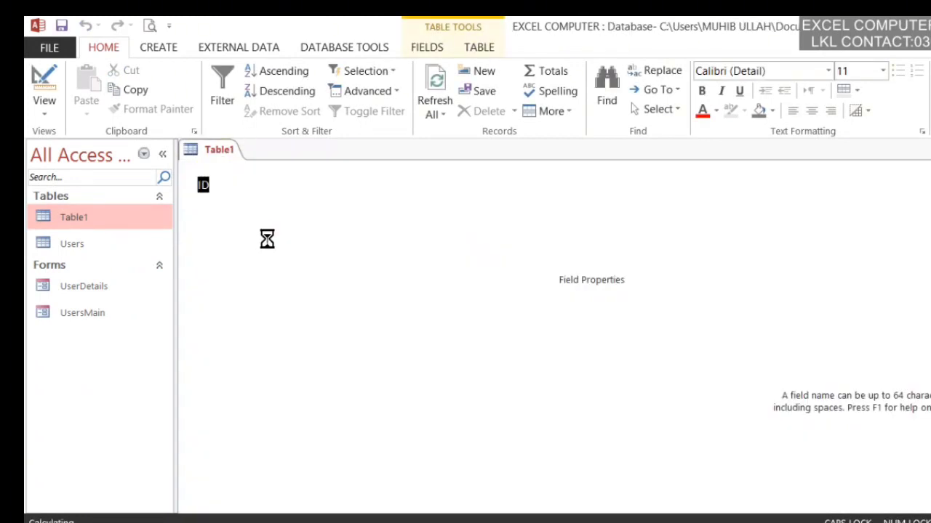
{"action": "left_click", "coordinate": [403, 182]}
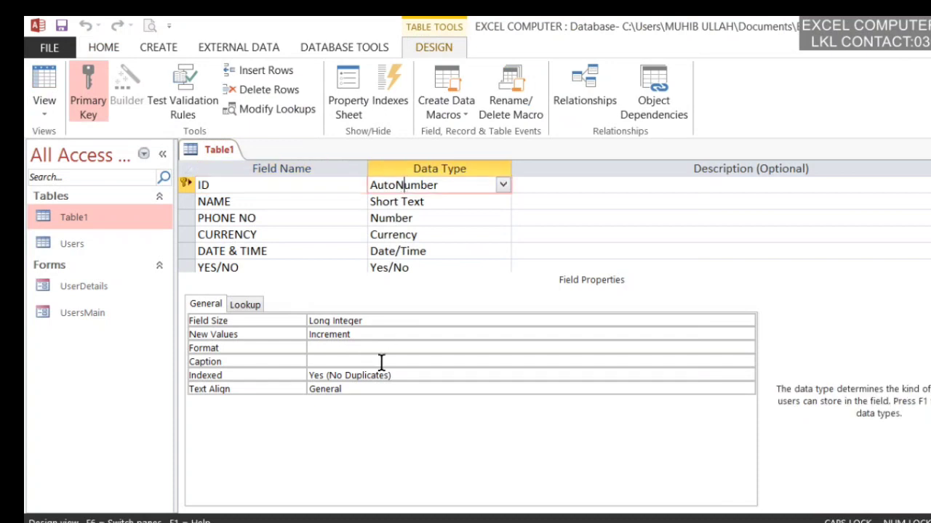
Set the ID field's New Values property to Random and accept the data type change
{"action": "left_click", "coordinate": [359, 335]}
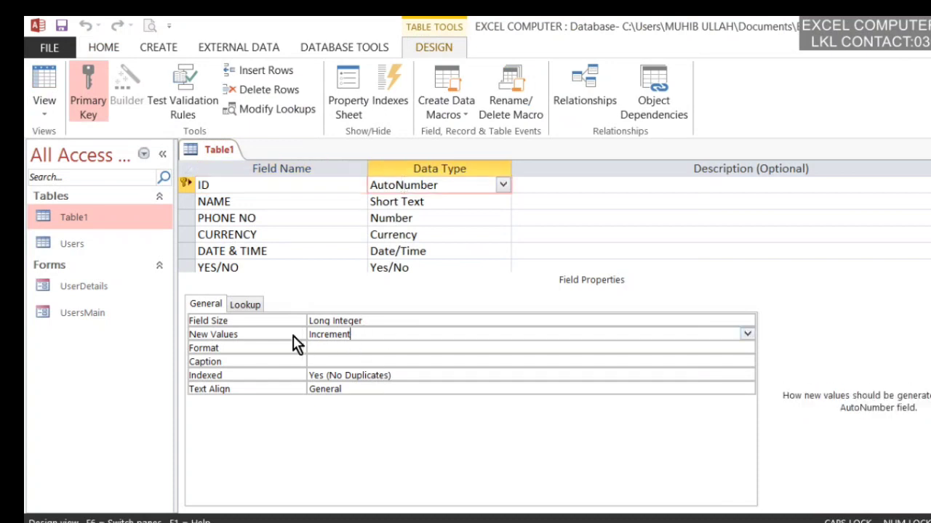
{"action": "left_click", "coordinate": [746, 332]}
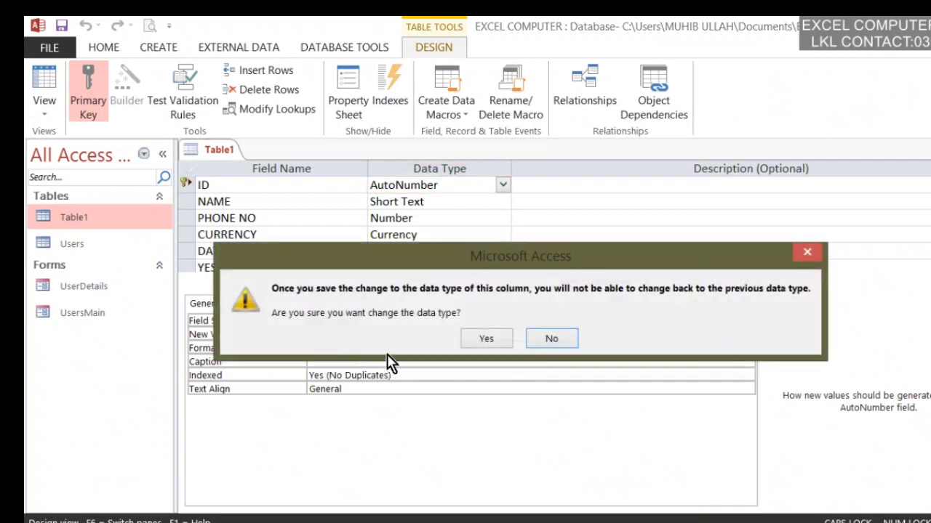
{"action": "left_click_drag", "start_coordinate": [502, 258], "coordinate": [460, 173]}
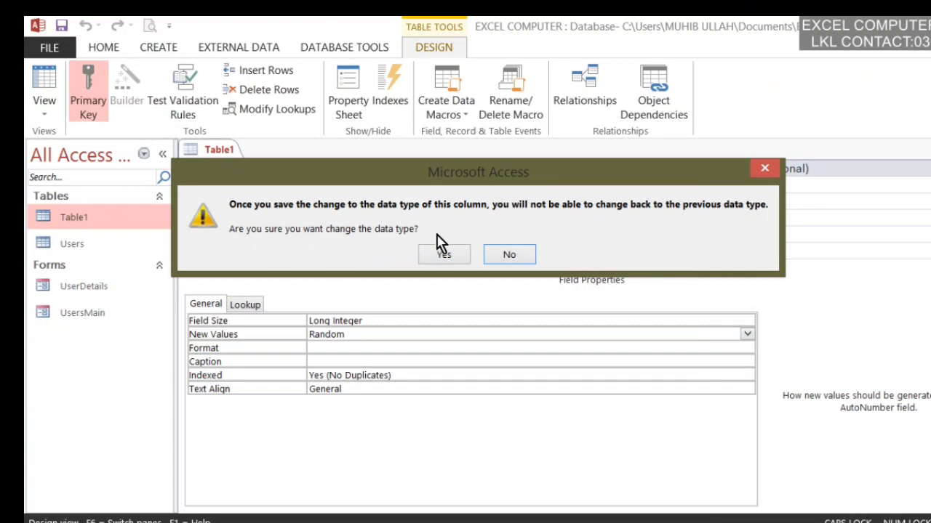
{"action": "left_click_drag", "start_coordinate": [512, 168], "coordinate": [565, 187]}
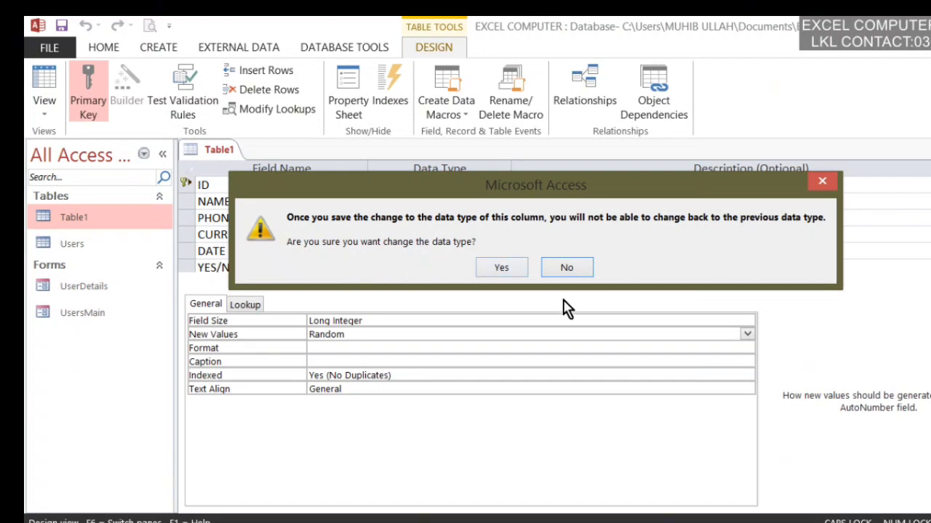
{"action": "left_click", "coordinate": [502, 268]}
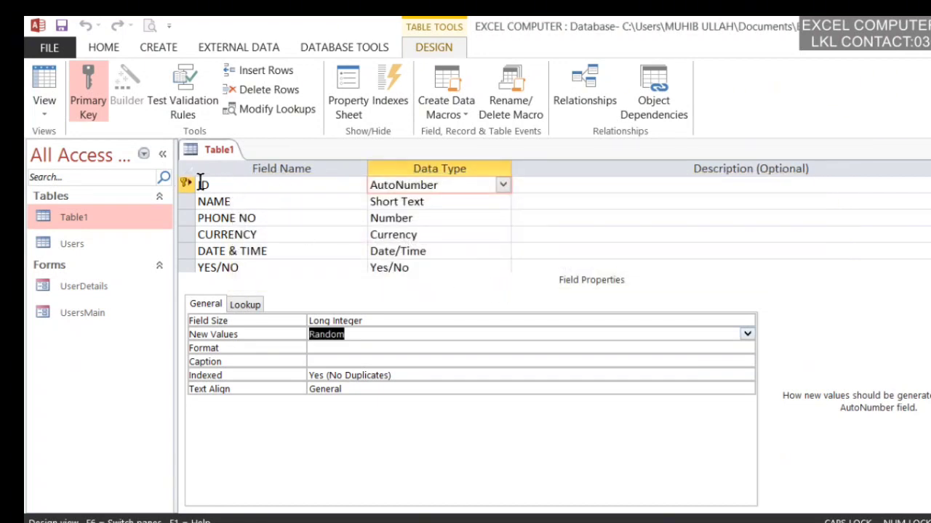
Save Table1 with the random ID setting and display it in Datasheet View
{"action": "right_click", "coordinate": [214, 155]}
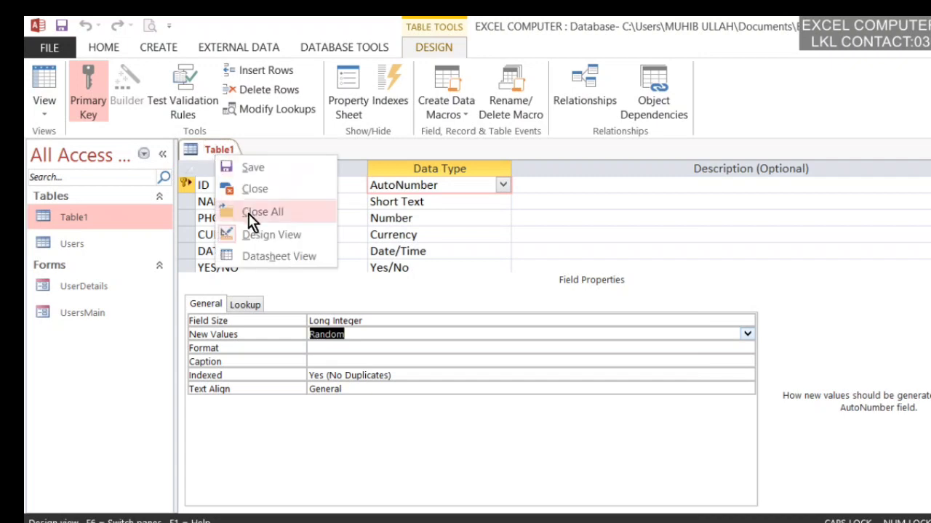
{"action": "left_click", "coordinate": [260, 259]}
{"action": "left_click", "coordinate": [490, 342]}
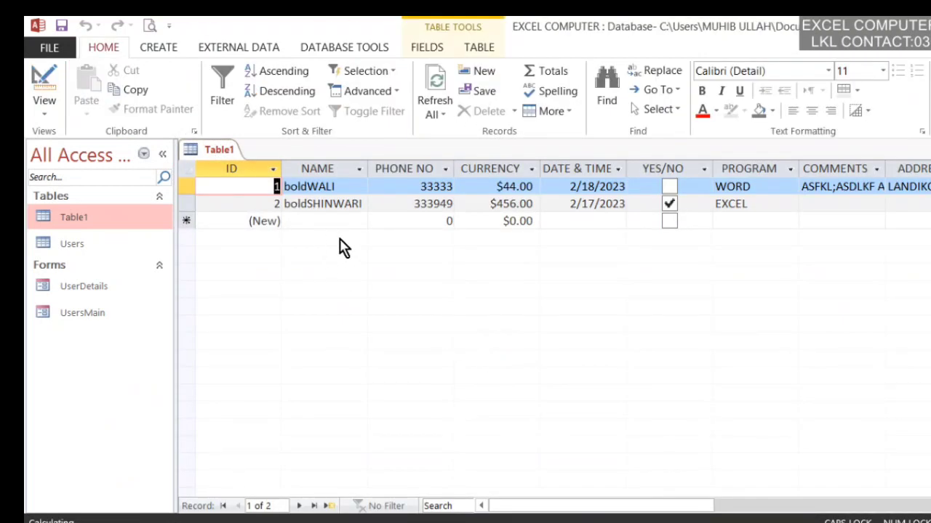
Add fifteen records to Table1 with the NAME values 6, 5, 6, 7, 4, 3, 4, 67, 7, 44, 34, 34, 45, 6634 and 456
{"action": "left_click", "coordinate": [320, 220]}
{"action": "type", "text": "6"}
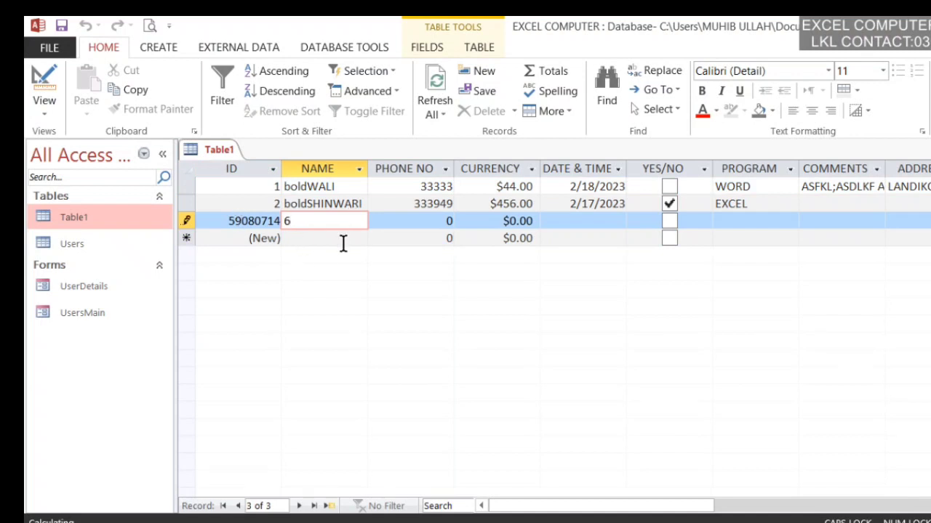
{"action": "left_click", "coordinate": [335, 239]}
{"action": "type", "text": "5"}
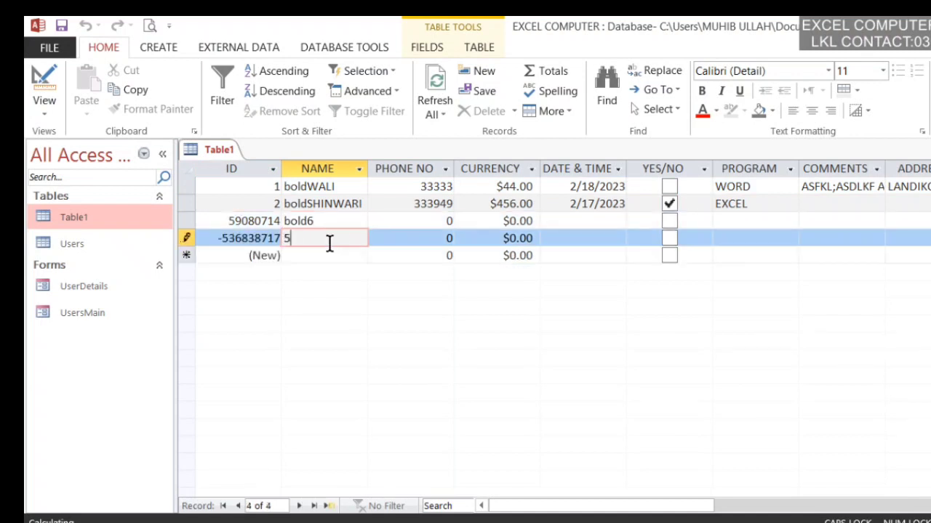
{"action": "left_click", "coordinate": [331, 256]}
{"action": "type", "text": "6"}
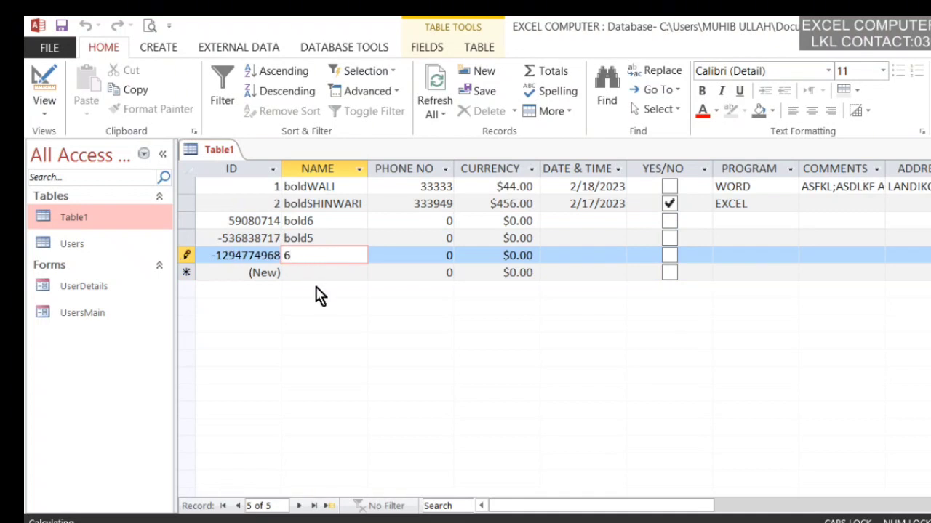
{"action": "left_click", "coordinate": [330, 272]}
{"action": "type", "text": "7"}
{"action": "left_click", "coordinate": [303, 291]}
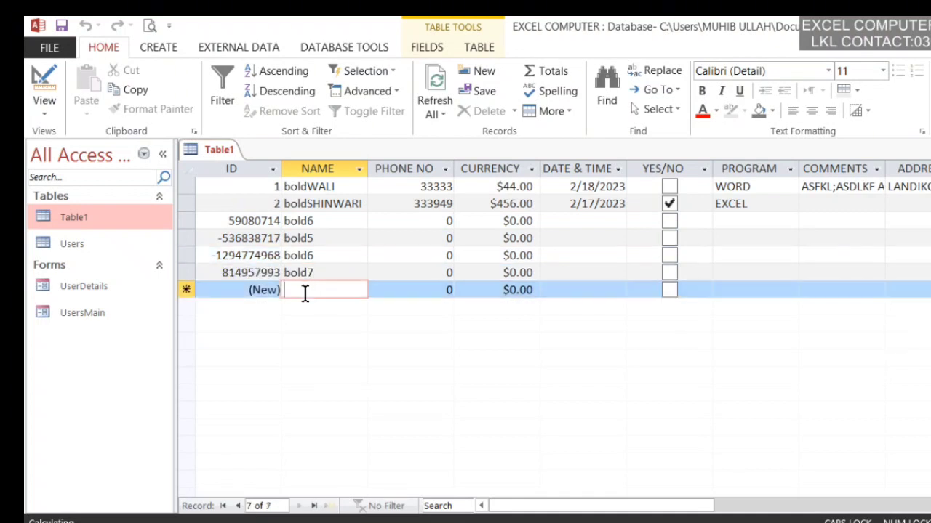
{"action": "type", "text": "4"}
{"action": "left_click", "coordinate": [320, 308]}
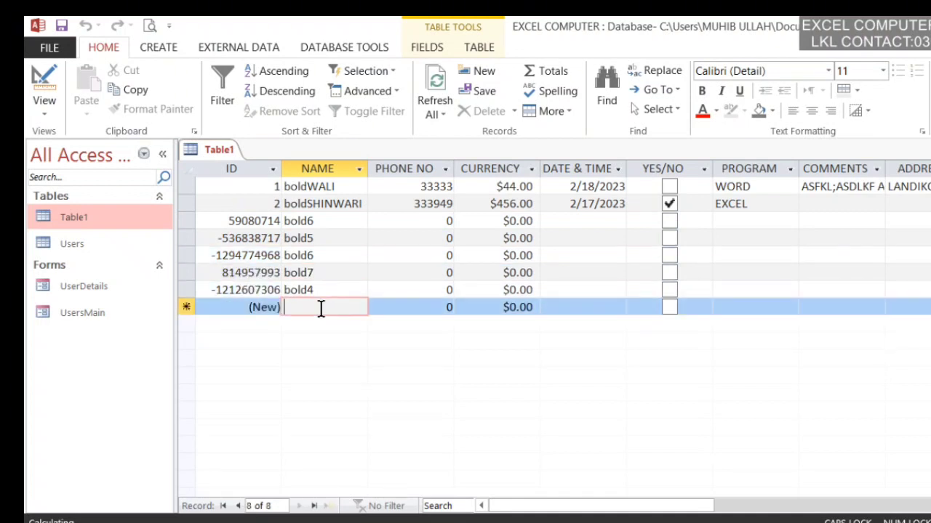
{"action": "type", "text": "3"}
{"action": "left_click", "coordinate": [320, 324]}
{"action": "type", "text": "4"}
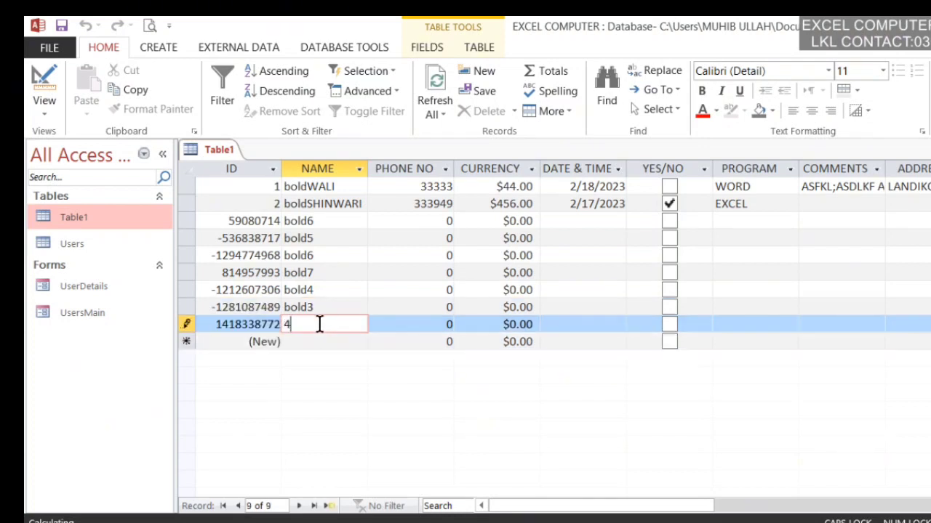
{"action": "left_click", "coordinate": [320, 342]}
{"action": "type", "text": "67"}
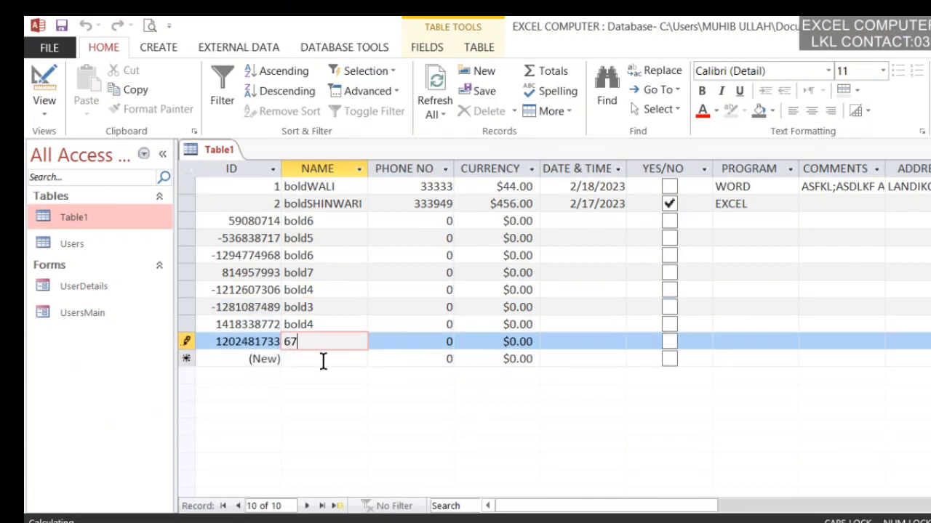
{"action": "left_click", "coordinate": [322, 359]}
{"action": "type", "text": "7"}
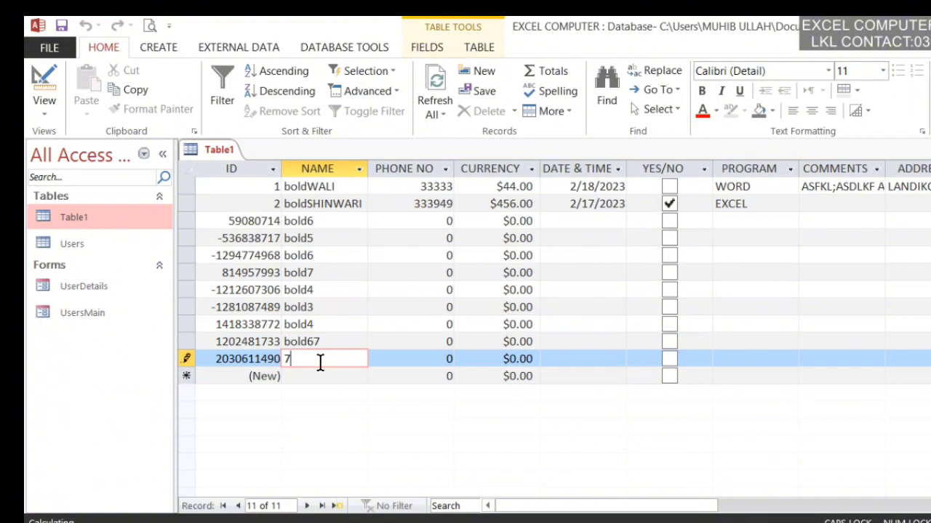
{"action": "left_click", "coordinate": [326, 376]}
{"action": "type", "text": "44"}
{"action": "left_click", "coordinate": [327, 393]}
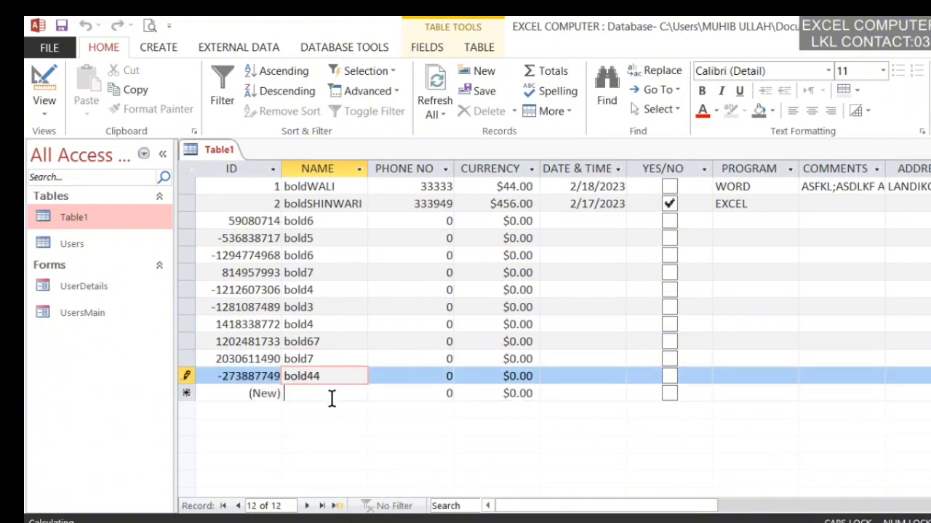
{"action": "type", "text": "34"}
{"action": "left_click", "coordinate": [329, 411]}
{"action": "type", "text": "34"}
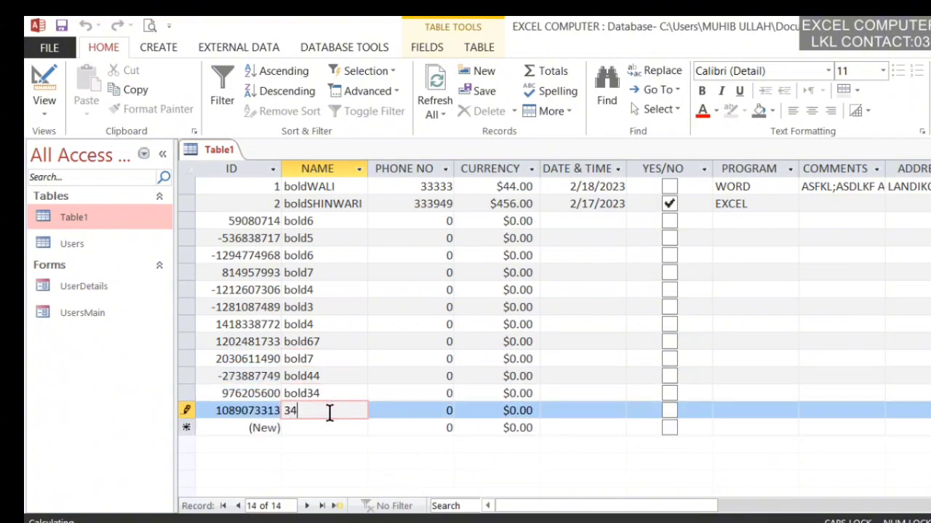
{"action": "left_click", "coordinate": [326, 427]}
{"action": "type", "text": "45"}
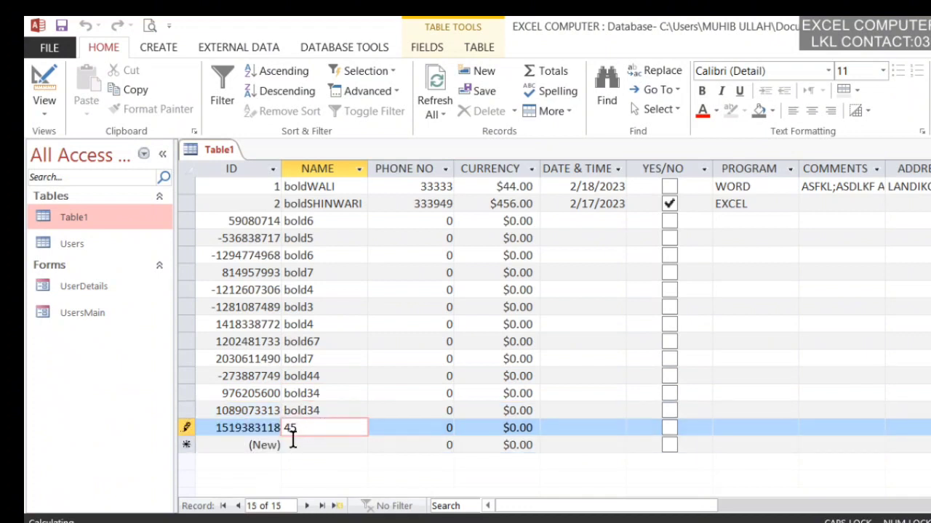
{"action": "left_click", "coordinate": [307, 445]}
{"action": "type", "text": "6634"}
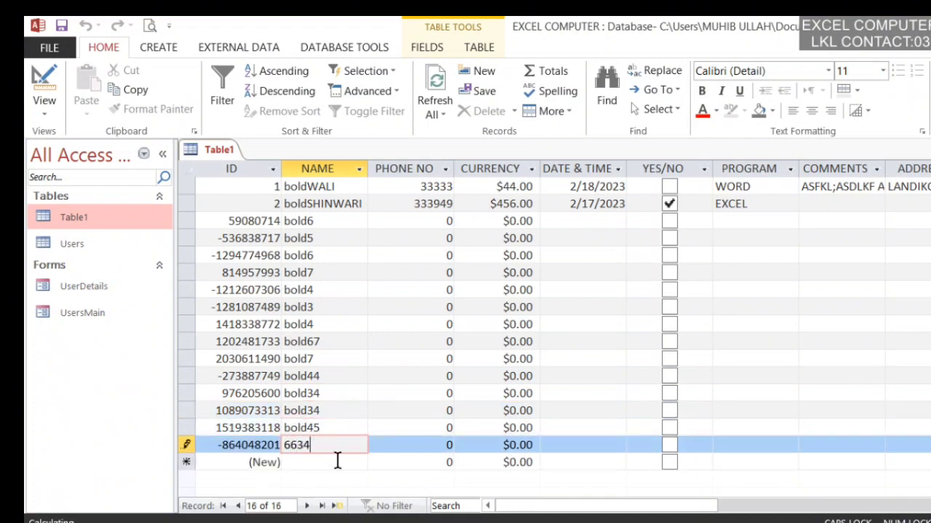
{"action": "left_click", "coordinate": [332, 462]}
{"action": "type", "text": "456"}
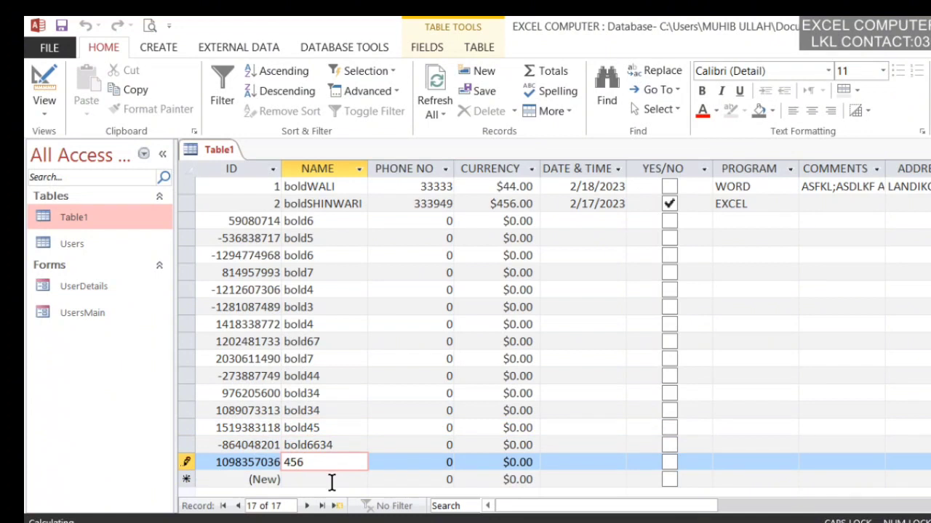
{"action": "left_click", "coordinate": [331, 483]}
Examine the random values generated in the ID column for the new records
{"action": "left_click", "coordinate": [248, 463]}
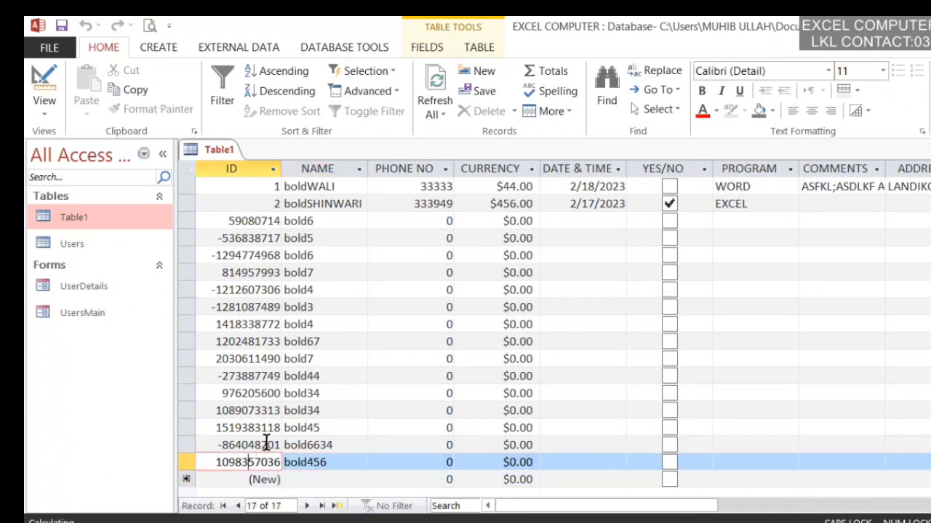
{"action": "left_click", "coordinate": [269, 445]}
{"action": "left_click", "coordinate": [266, 462]}
{"action": "double_click", "coordinate": [265, 440]}
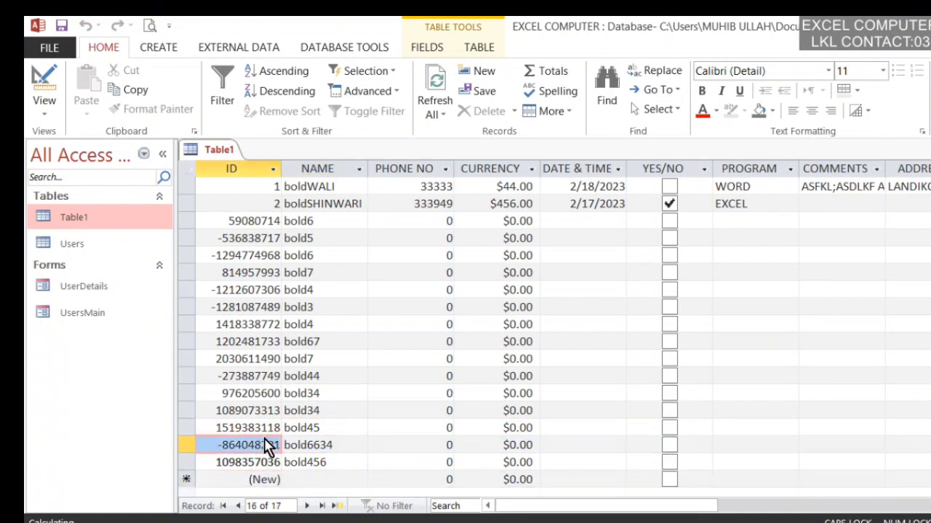
{"action": "left_click", "coordinate": [253, 429]}
{"action": "left_click", "coordinate": [246, 411]}
{"action": "left_click", "coordinate": [246, 429]}
{"action": "left_click", "coordinate": [253, 393]}
{"action": "left_click", "coordinate": [245, 427]}
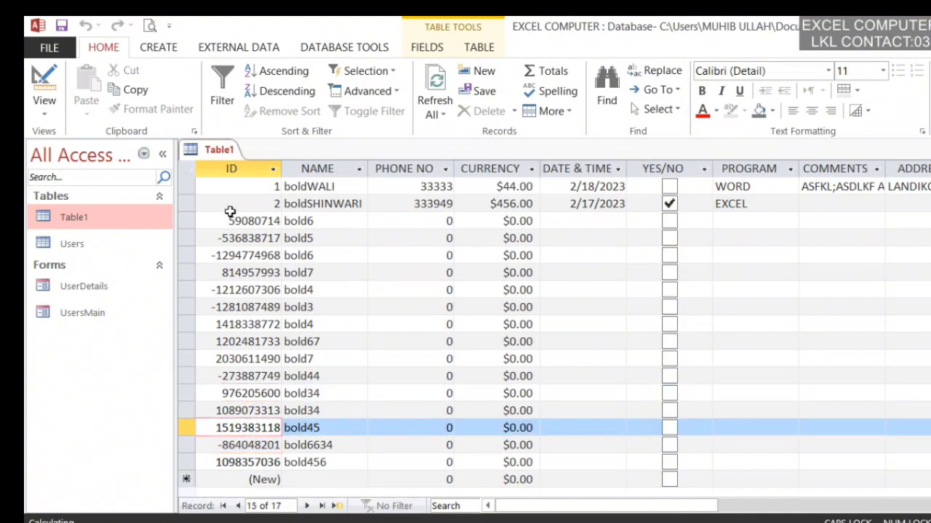
{"action": "left_click_drag", "start_coordinate": [228, 211], "coordinate": [227, 231]}
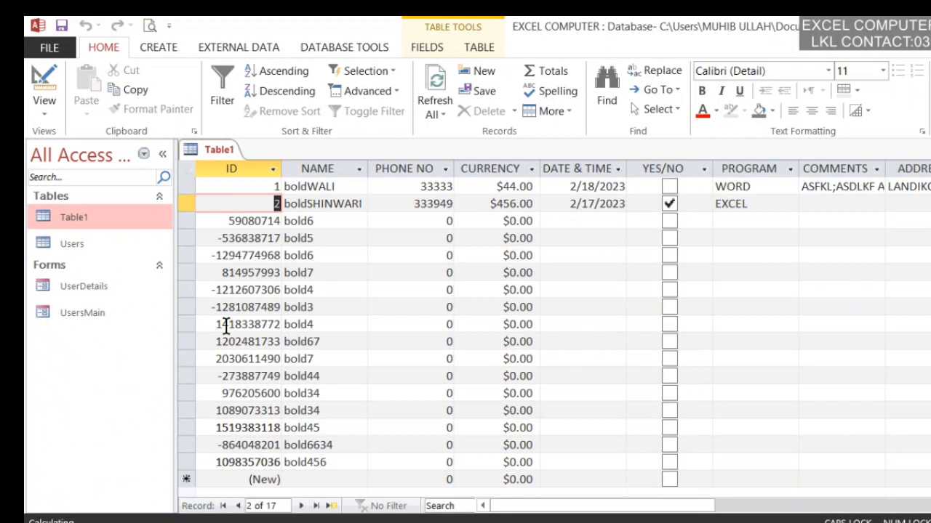
{"action": "left_click", "coordinate": [225, 359]}
{"action": "left_click_drag", "start_coordinate": [248, 233], "coordinate": [239, 395]}
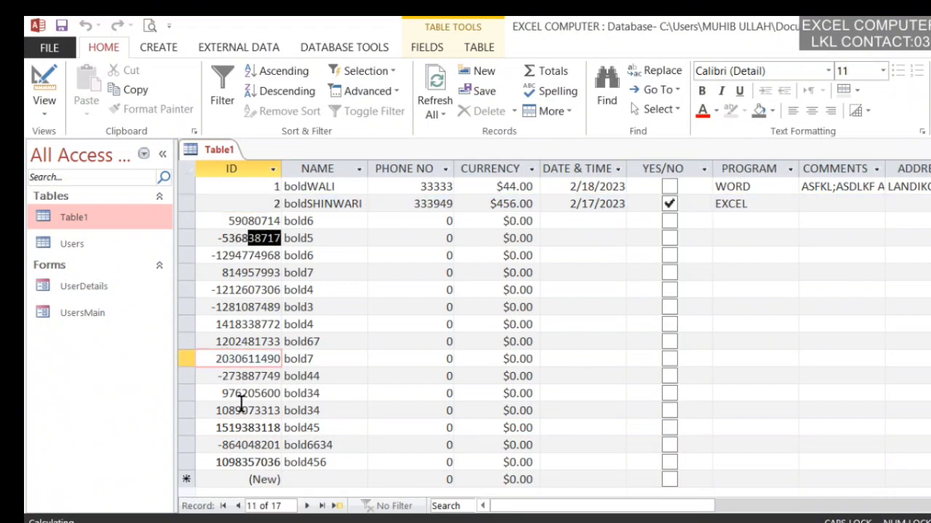
{"action": "left_click", "coordinate": [239, 409]}
Return Table1 to Design View and set the ID field's New Values property to Increment
{"action": "right_click", "coordinate": [215, 151]}
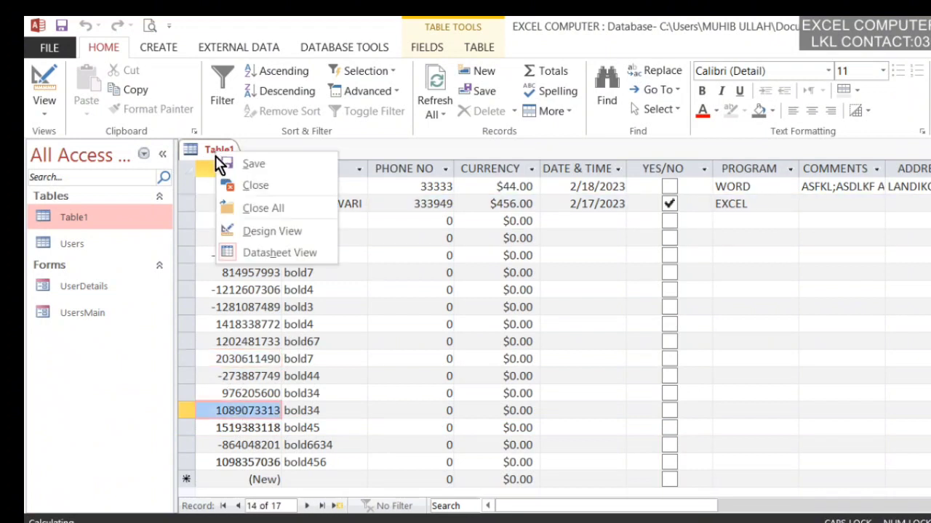
{"action": "left_click", "coordinate": [254, 231]}
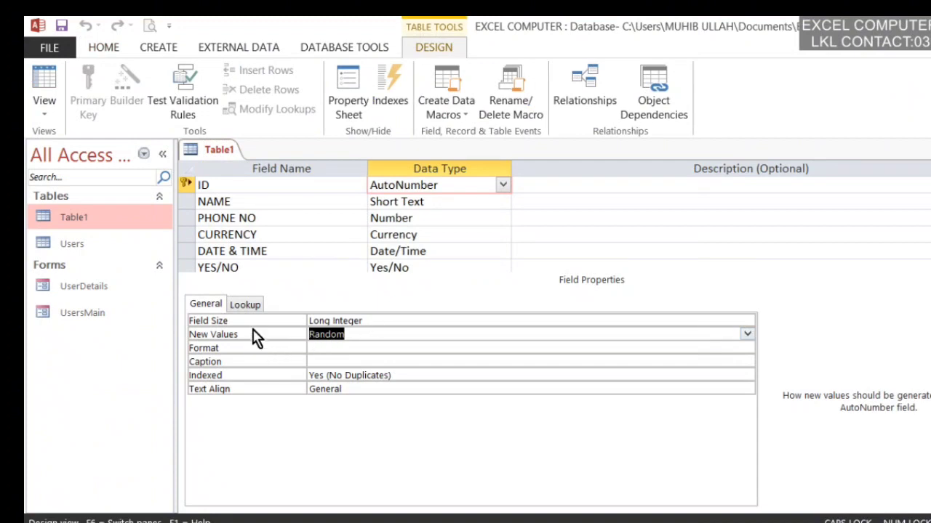
{"action": "left_click", "coordinate": [378, 337]}
{"action": "left_click", "coordinate": [747, 334]}
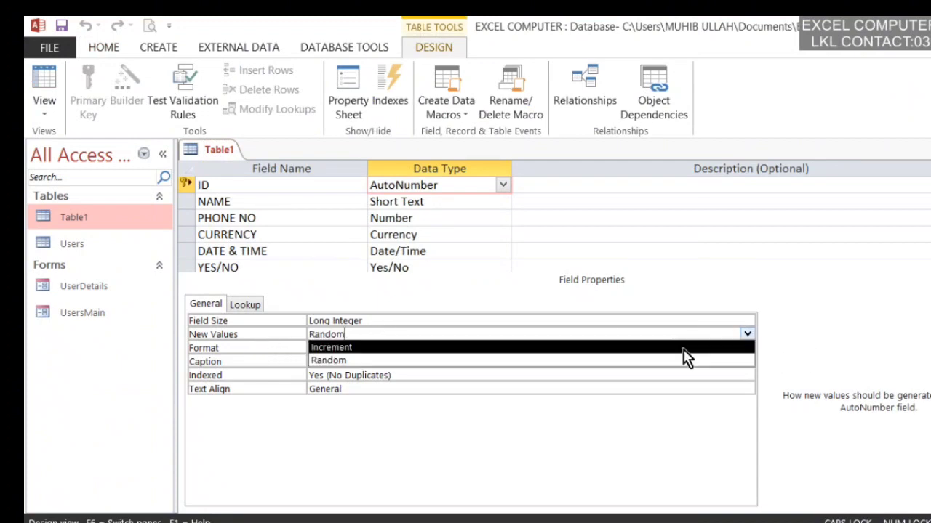
{"action": "left_click", "coordinate": [612, 350]}
Save Table1 with the incremental ID setting and reopen it in Datasheet View
{"action": "right_click", "coordinate": [214, 150]}
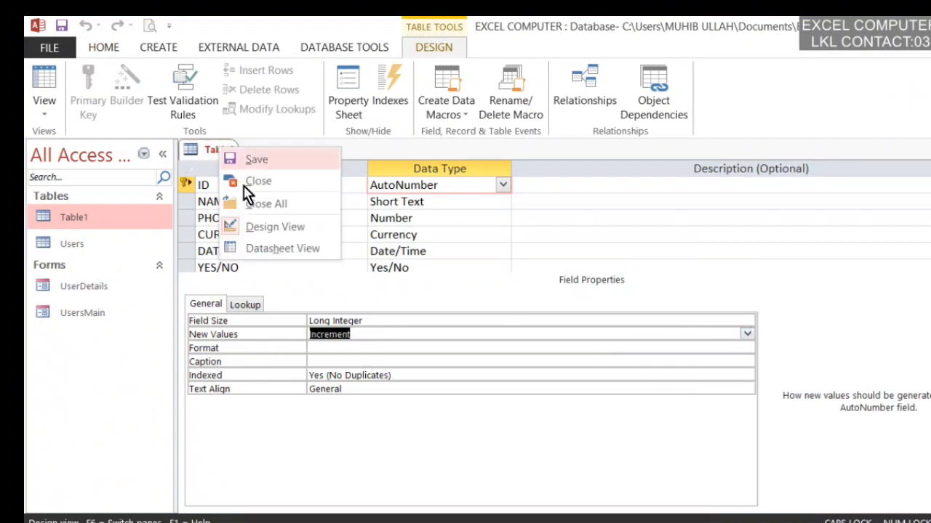
{"action": "left_click", "coordinate": [277, 235]}
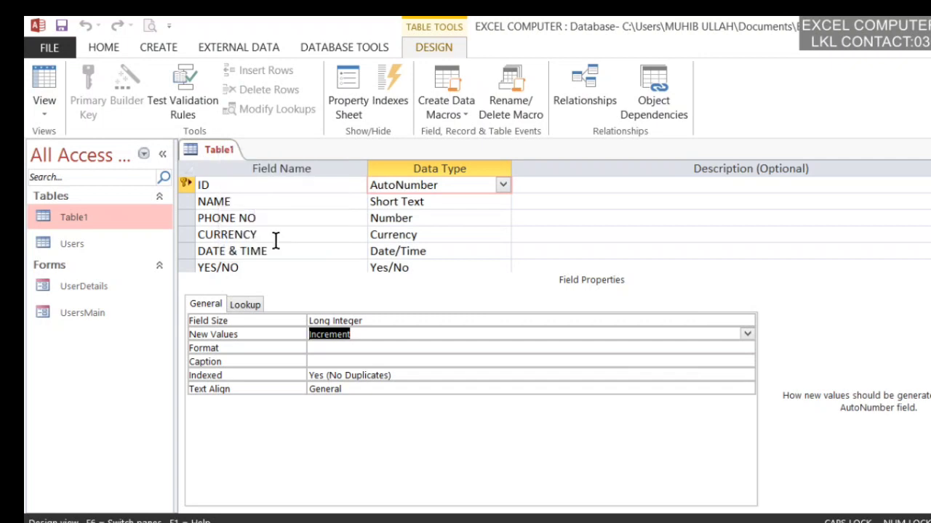
{"action": "right_click", "coordinate": [221, 154]}
{"action": "left_click", "coordinate": [300, 256]}
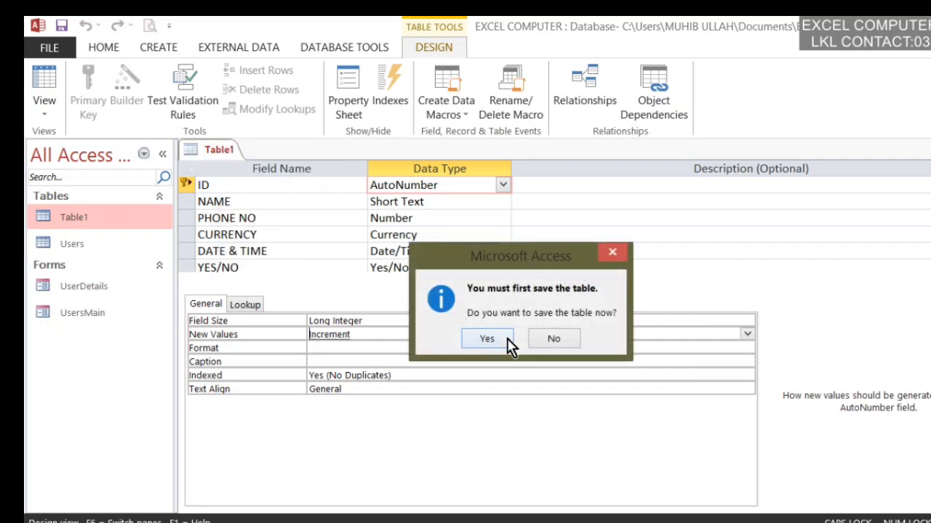
{"action": "left_click", "coordinate": [505, 337]}
Add four records at the end of Table1 with the NAME values F, H, FG and FGRT
{"action": "left_click", "coordinate": [339, 260]}
{"action": "left_click", "coordinate": [287, 306]}
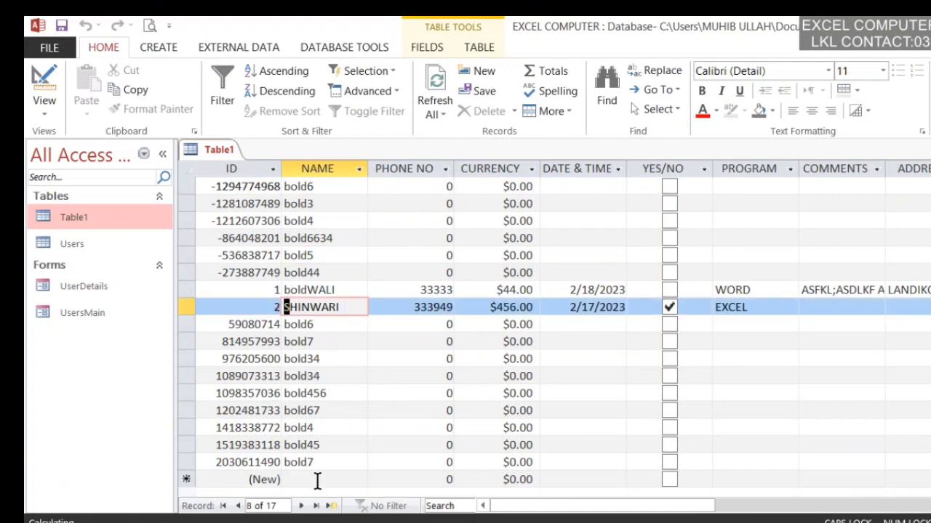
{"action": "left_click", "coordinate": [317, 480]}
{"action": "type", "text": "F"}
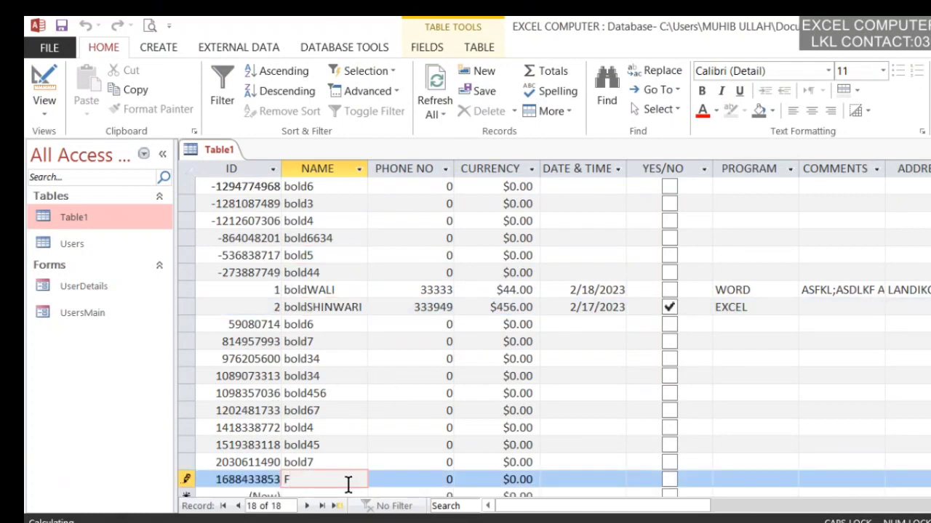
{"action": "scroll", "coordinate": [344, 482], "scroll_direction": "down", "scroll_amount": 3}
{"action": "left_click", "coordinate": [303, 341]}
{"action": "type", "text": "H"}
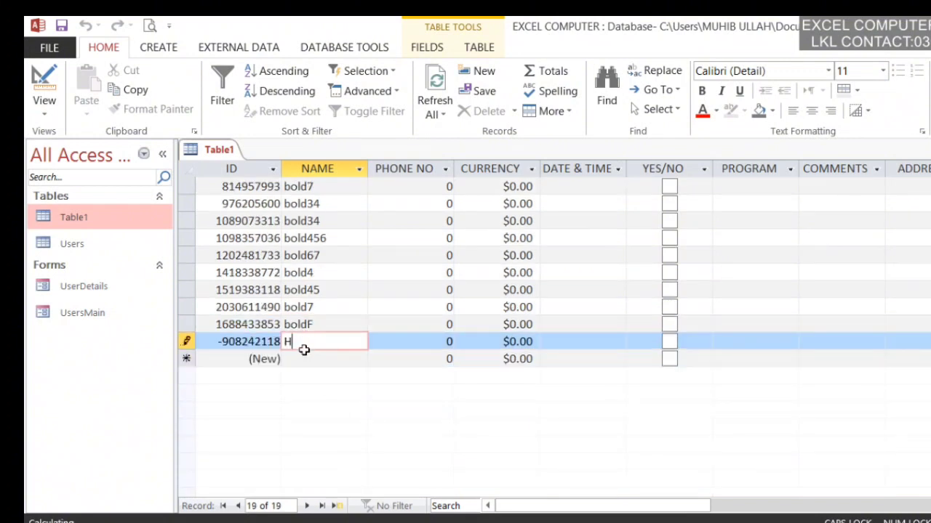
{"action": "left_click", "coordinate": [313, 358]}
{"action": "type", "text": "FG"}
{"action": "left_click", "coordinate": [306, 374]}
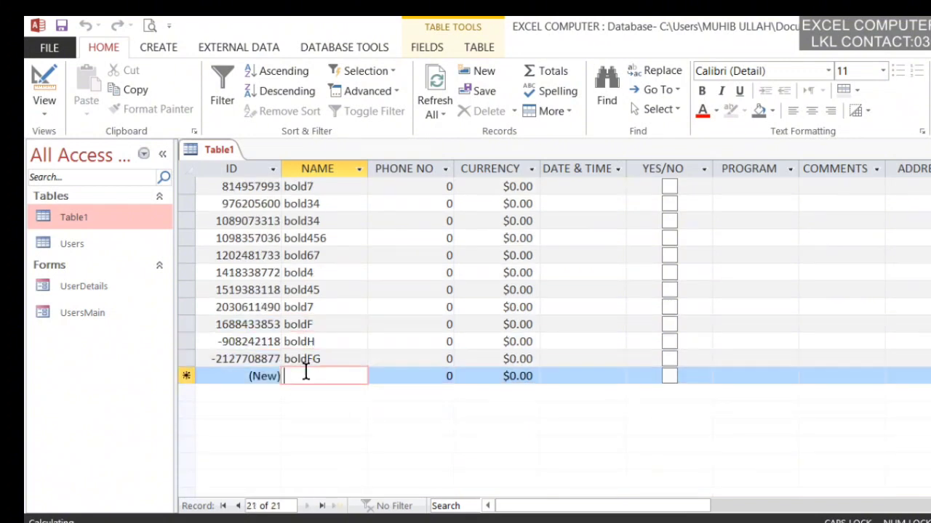
{"action": "type", "text": "FGRT"}
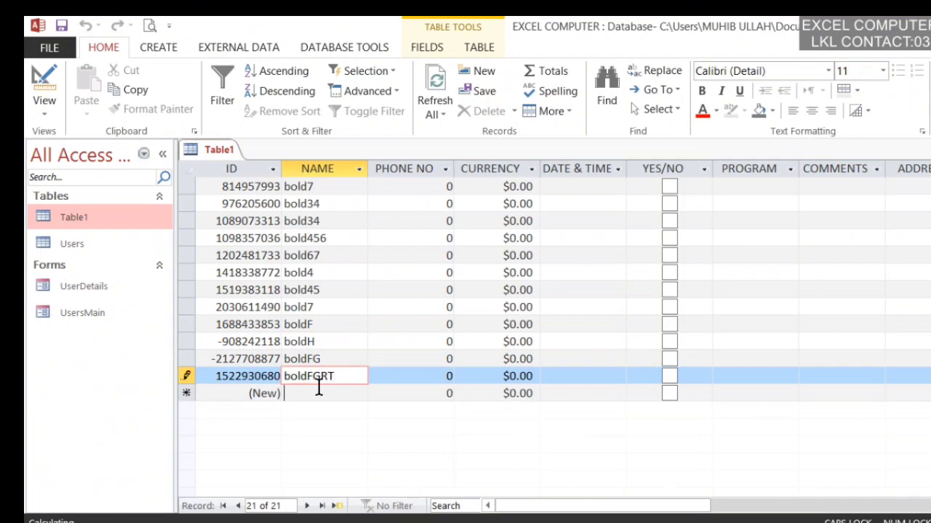
{"action": "left_click", "coordinate": [317, 392]}
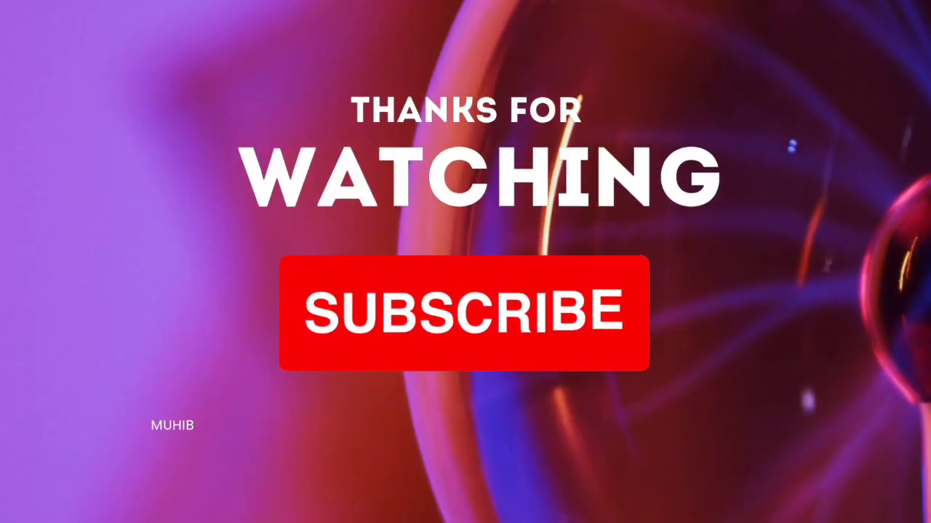